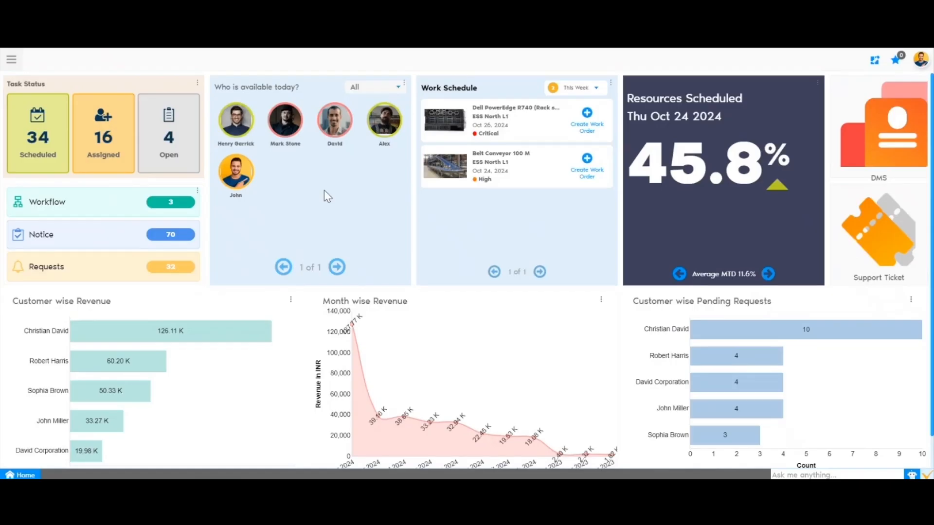
Step: Examine the home dashboard's resource availability, work schedule and customer revenue widgets
{"action": "left_click_drag", "start_coordinate": [233, 87], "coordinate": [291, 88]}
{"action": "left_click", "coordinate": [238, 132]}
{"action": "mouse_move", "coordinate": [323, 133]}
{"action": "scroll", "coordinate": [152, 298], "scroll_direction": "down", "scroll_amount": 1}
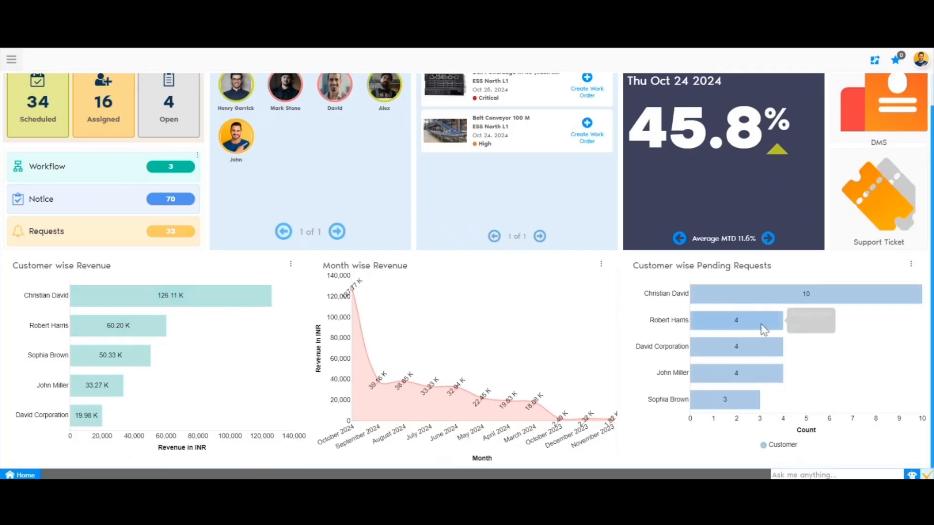
{"action": "scroll", "coordinate": [423, 317], "scroll_direction": "up", "scroll_amount": 1}
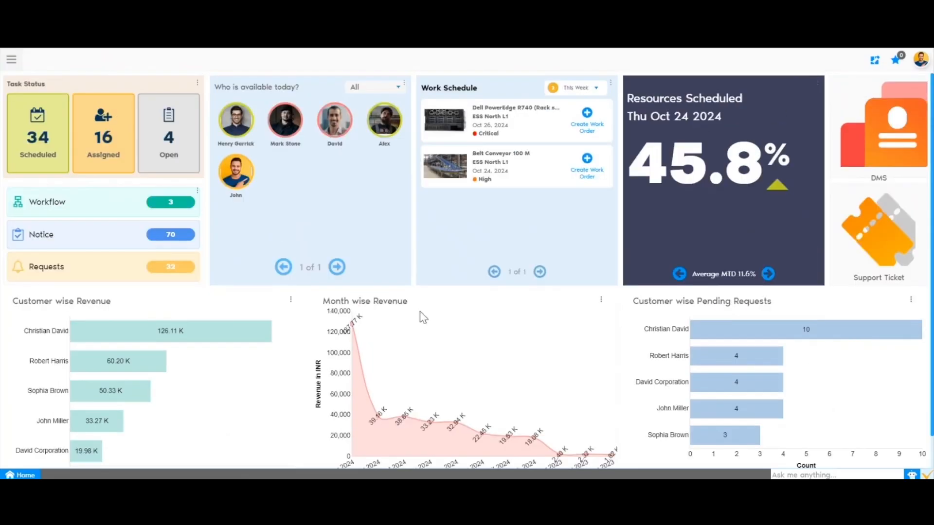
Step: Open the Field Service Request dashboard from Service Centre and examine its charts and insights
{"action": "left_click", "coordinate": [13, 60]}
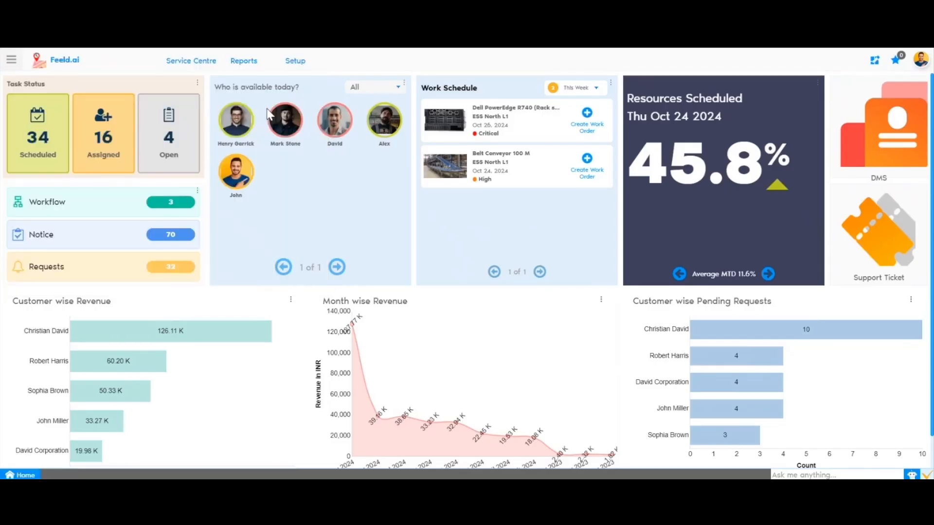
{"action": "left_click", "coordinate": [191, 60]}
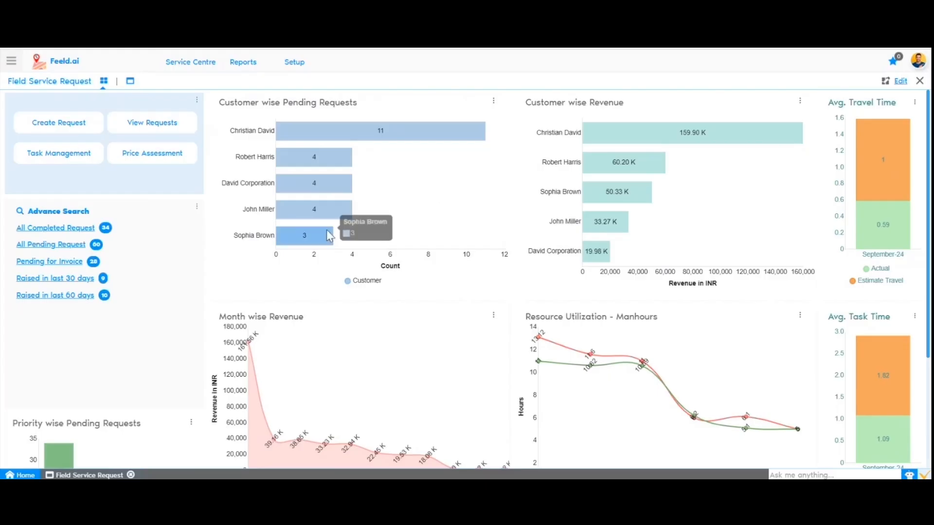
{"action": "scroll", "coordinate": [326, 229], "scroll_direction": "down", "scroll_amount": 3}
{"action": "scroll", "coordinate": [661, 267], "scroll_direction": "up", "scroll_amount": 3}
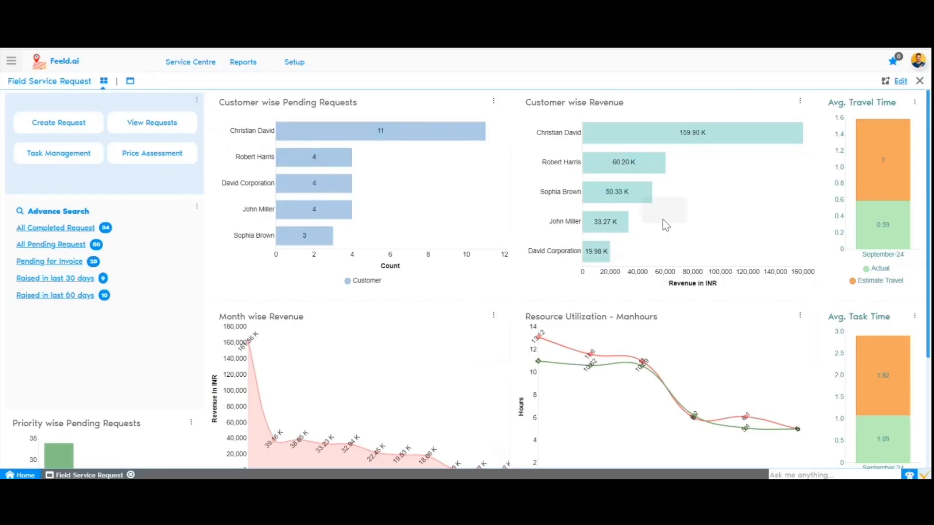
{"action": "scroll", "coordinate": [904, 305], "scroll_direction": "down", "scroll_amount": 2}
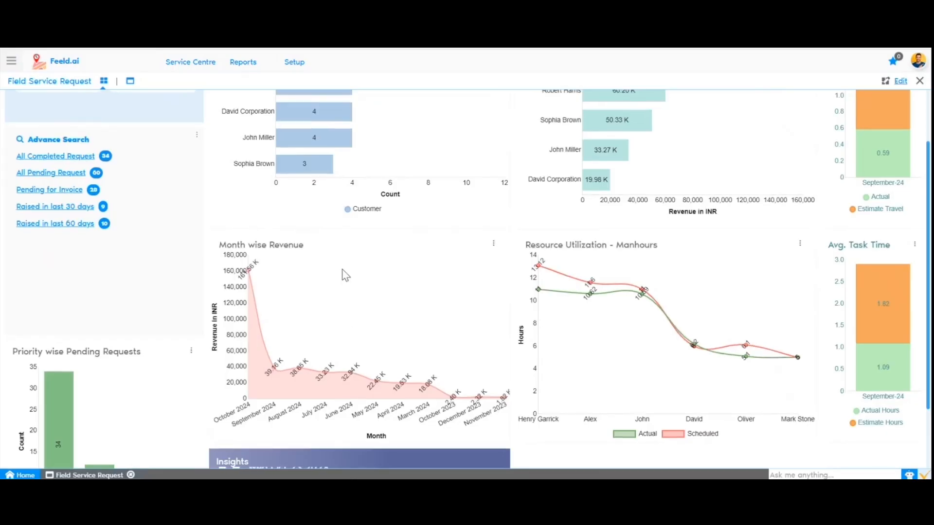
{"action": "scroll", "coordinate": [344, 273], "scroll_direction": "up", "scroll_amount": 2}
{"action": "scroll", "coordinate": [396, 317], "scroll_direction": "down", "scroll_amount": 2}
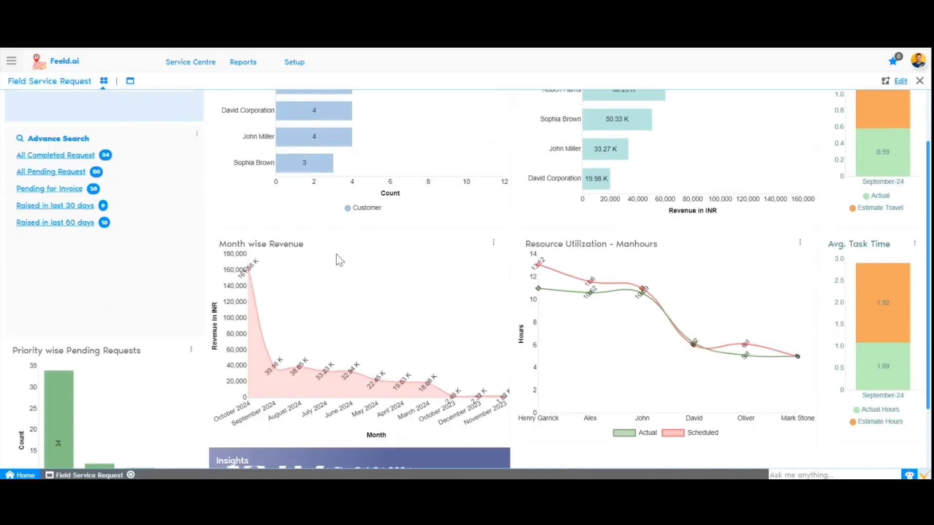
{"action": "scroll", "coordinate": [403, 315], "scroll_direction": "down", "scroll_amount": 2}
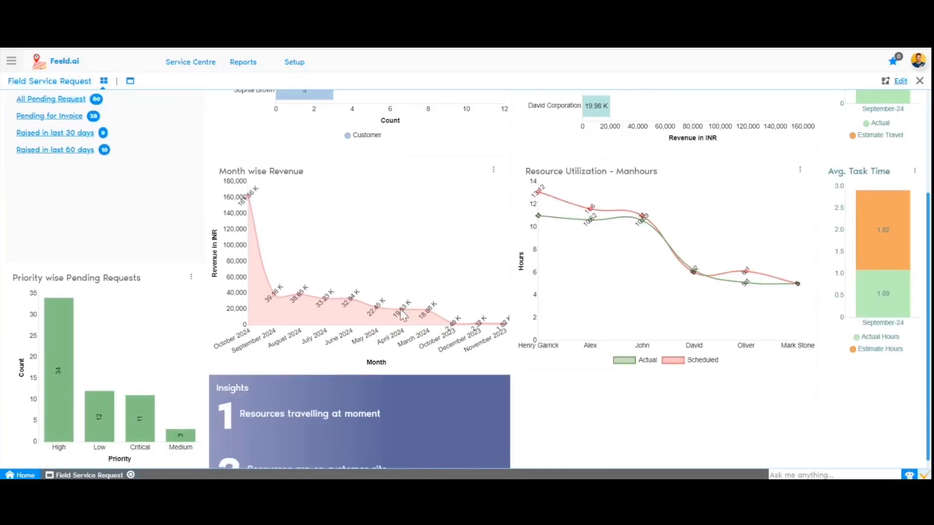
{"action": "scroll", "coordinate": [403, 316], "scroll_direction": "up", "scroll_amount": 4}
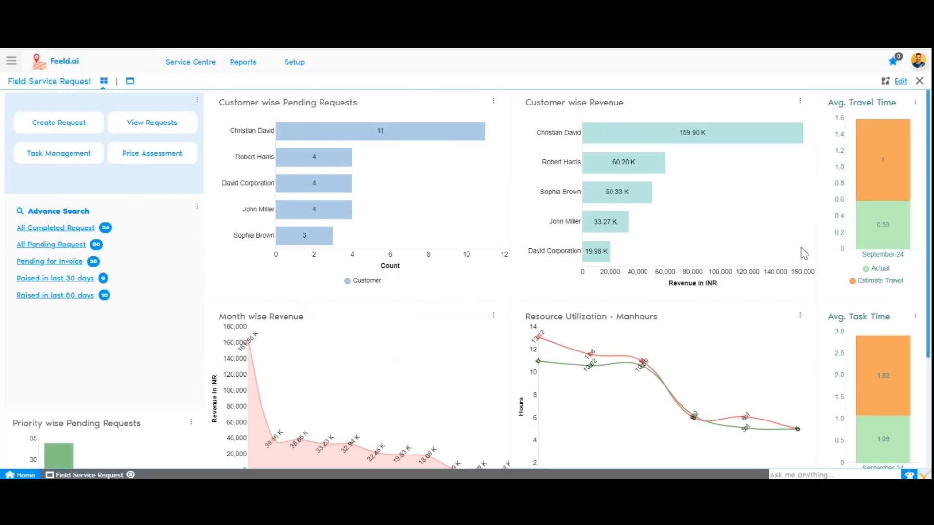
{"action": "scroll", "coordinate": [803, 254], "scroll_direction": "down", "scroll_amount": 2}
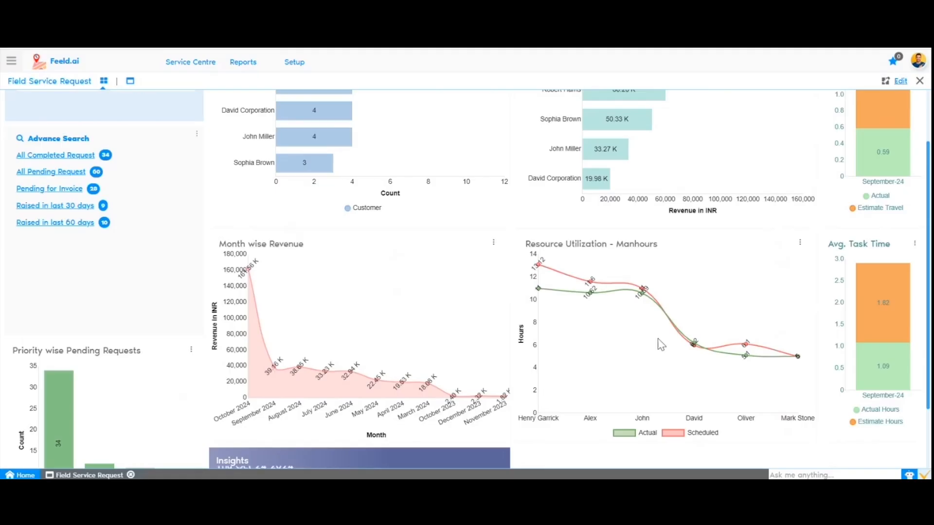
{"action": "scroll", "coordinate": [659, 341], "scroll_direction": "down", "scroll_amount": 2}
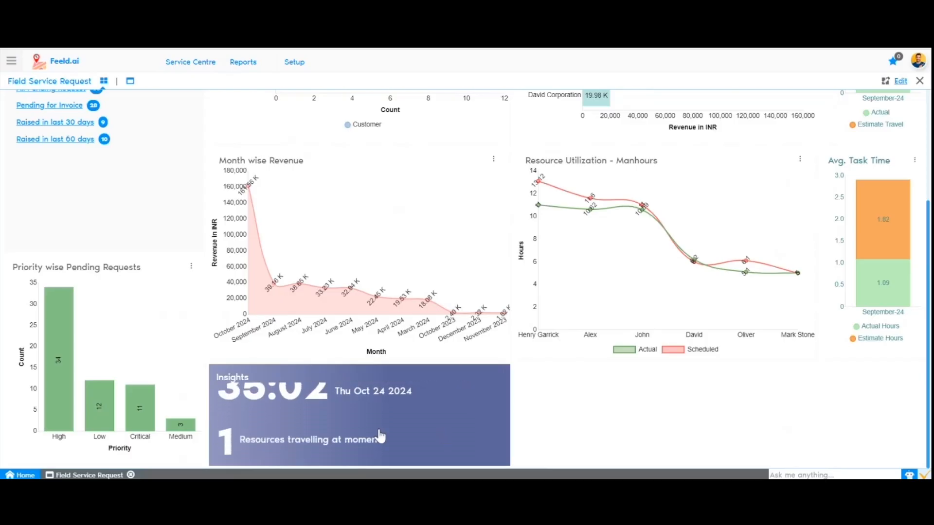
{"action": "scroll", "coordinate": [596, 413], "scroll_direction": "up", "scroll_amount": 3}
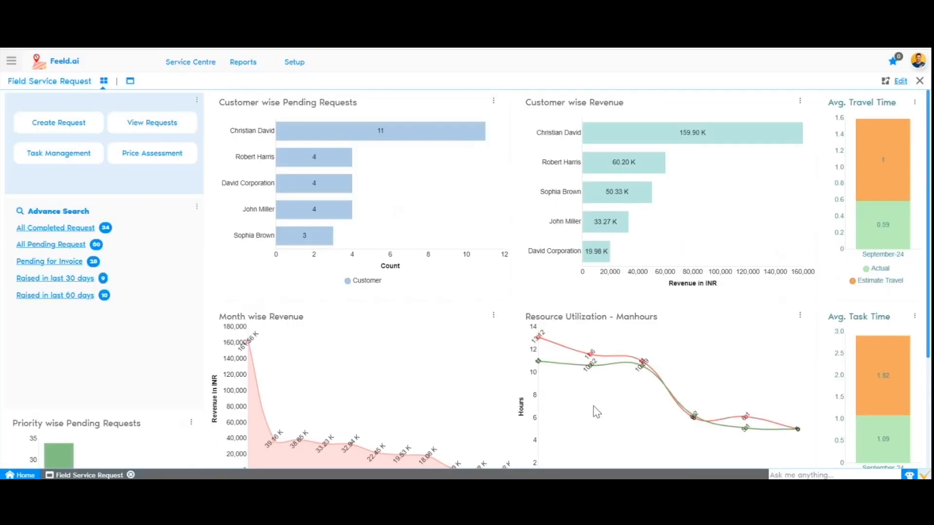
Step: Switch from the Field Service Request dashboard to the detailed request record
{"action": "left_click", "coordinate": [129, 81]}
{"action": "left_click", "coordinate": [40, 166]}
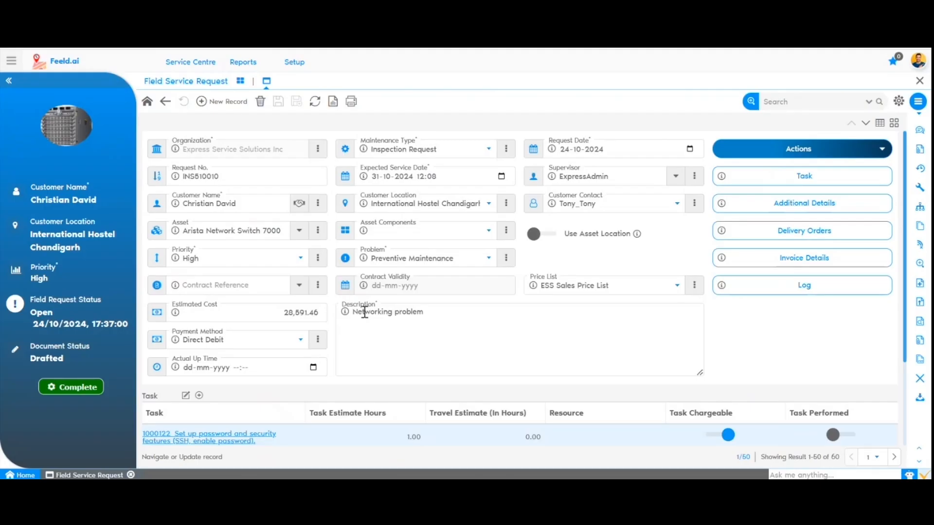
{"action": "left_click", "coordinate": [210, 102]}
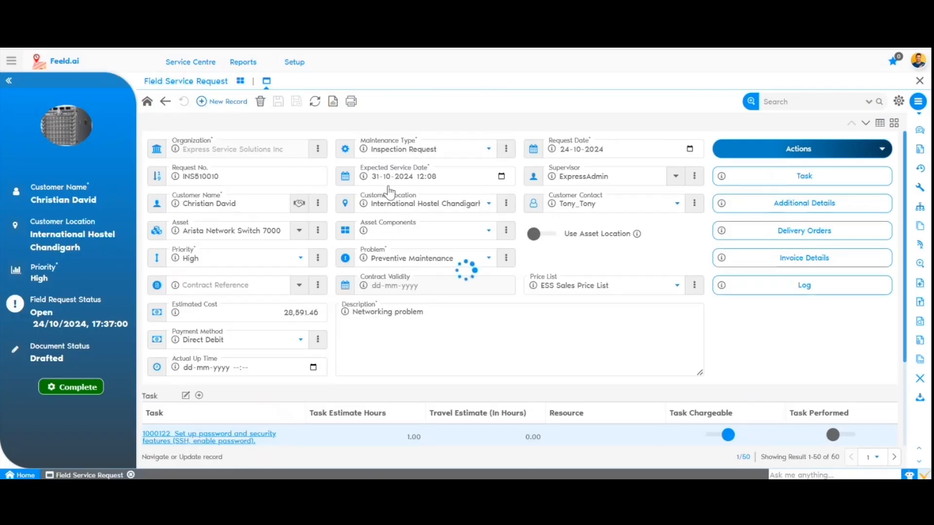
{"action": "left_click", "coordinate": [443, 150]}
{"action": "left_click", "coordinate": [442, 180]}
{"action": "left_click", "coordinate": [290, 197]}
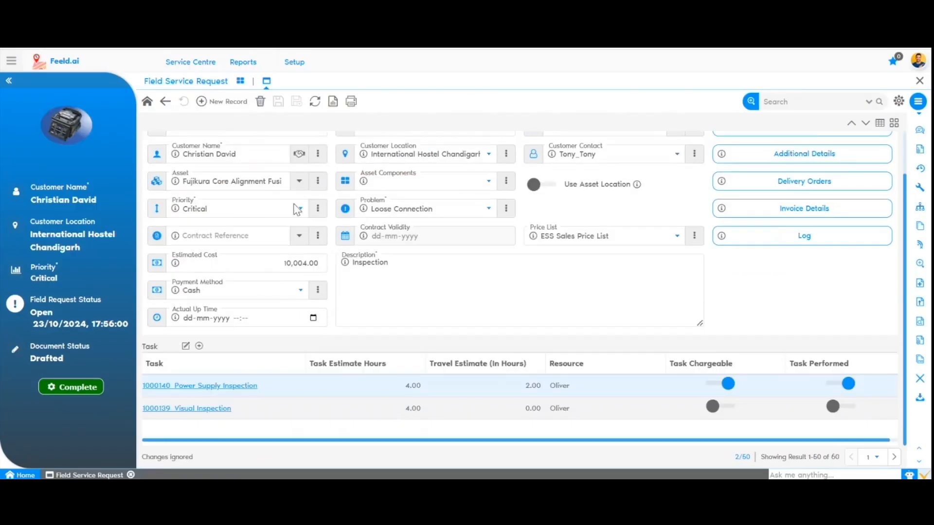
{"action": "scroll", "coordinate": [782, 265], "scroll_direction": "up", "scroll_amount": 2}
{"action": "left_click", "coordinate": [852, 123]}
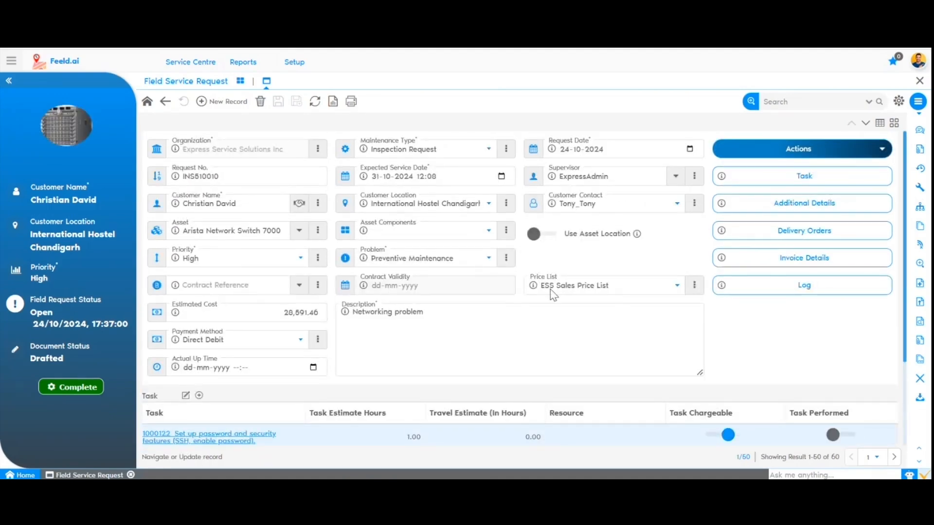
Step: Open the task list of the Arista Network Switch request and widen its Task column
{"action": "left_click", "coordinate": [271, 314]}
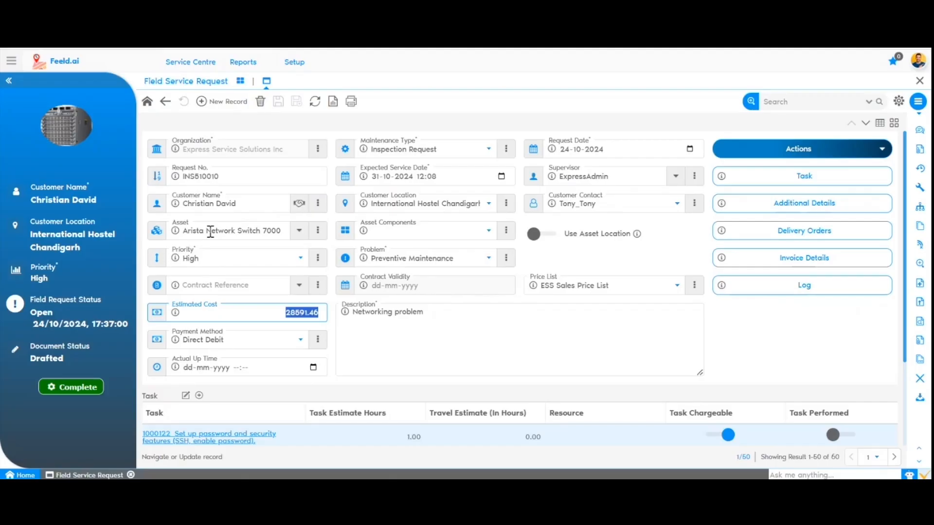
{"action": "left_click", "coordinate": [804, 176]}
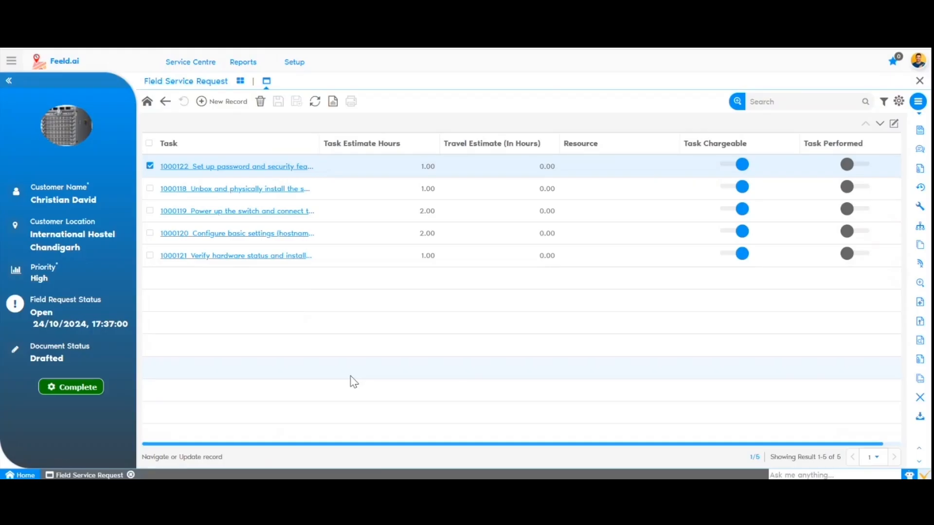
{"action": "left_click_drag", "start_coordinate": [319, 143], "coordinate": [386, 161]}
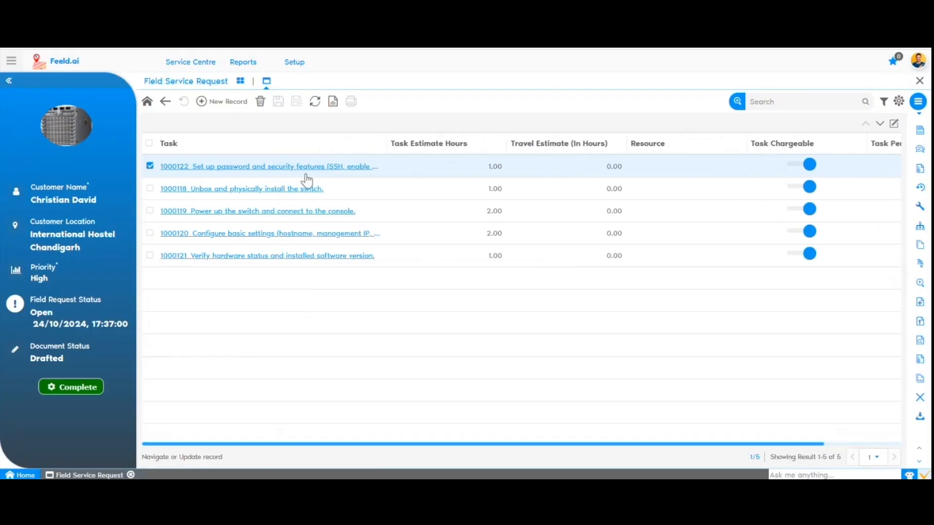
Step: Open the task for setting up password and security features, set its travel estimate to 1.00 hour, and save
{"action": "left_click", "coordinate": [344, 173]}
{"action": "left_click", "coordinate": [688, 236]}
{"action": "type", "text": "1"}
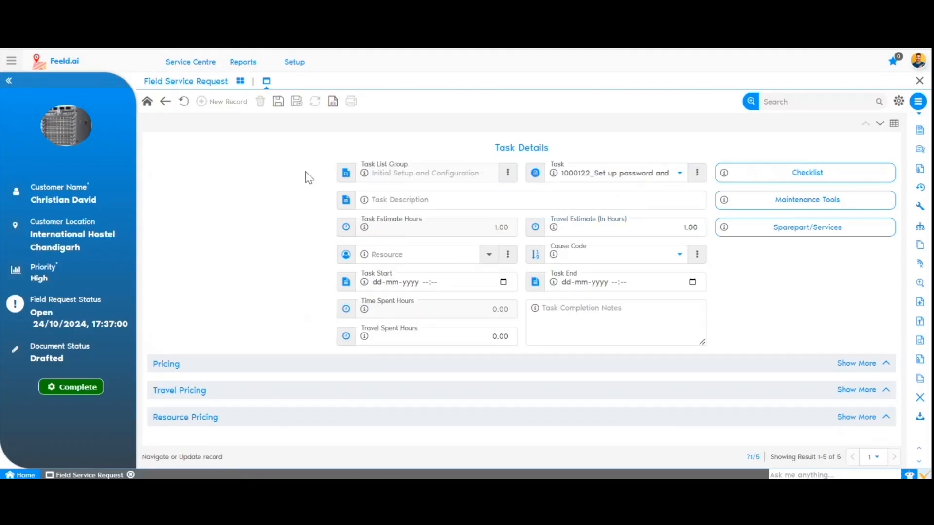
{"action": "key", "text": "ctrl+s"}
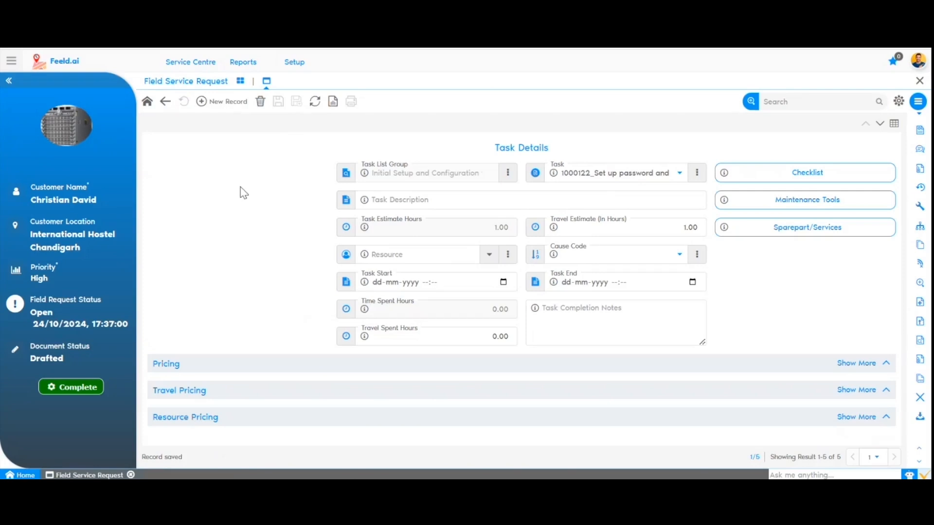
Step: Expand the task's Pricing, Travel Pricing and Resource Pricing sections
{"action": "left_click", "coordinate": [698, 366]}
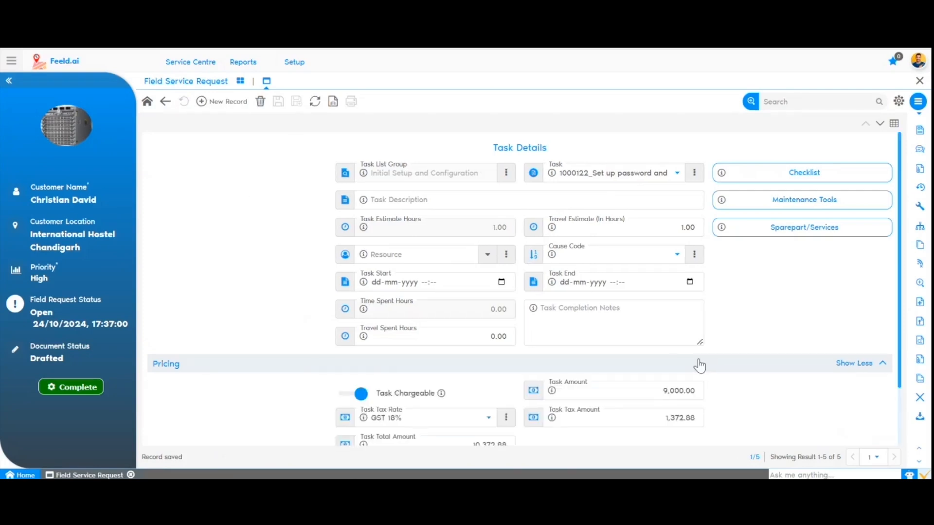
{"action": "scroll", "coordinate": [699, 365], "scroll_direction": "down", "scroll_amount": 2}
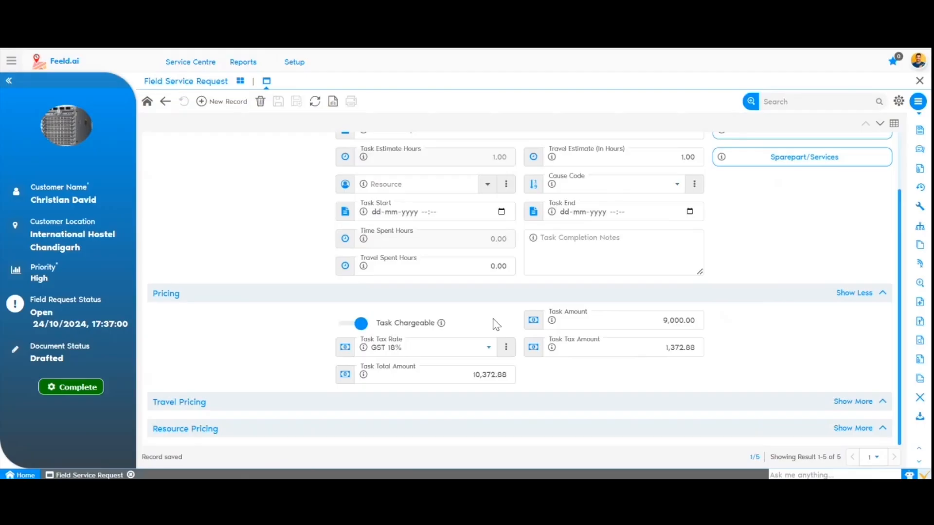
{"action": "left_click", "coordinate": [631, 317]}
{"action": "key", "text": "Home"}
{"action": "left_click", "coordinate": [782, 341]}
{"action": "left_click", "coordinate": [835, 407]}
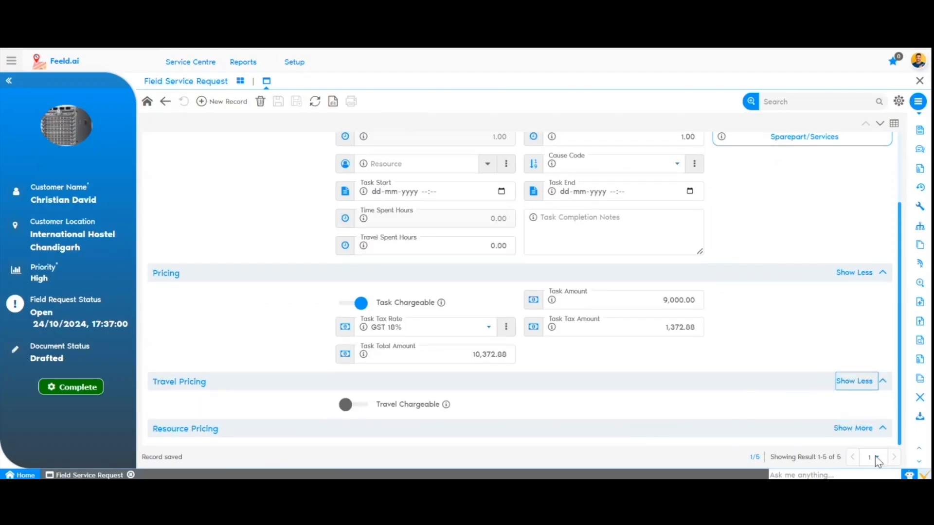
{"action": "left_click", "coordinate": [863, 435]}
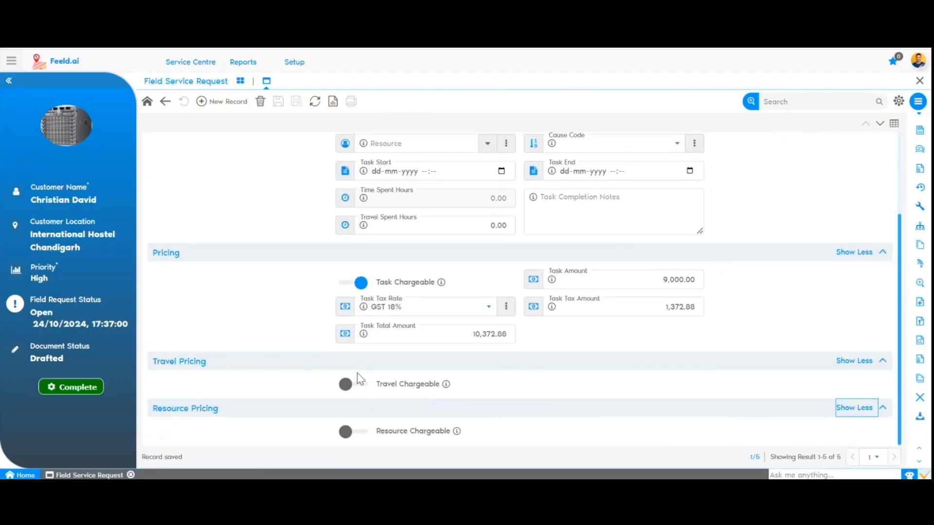
Step: Try making the task's travel chargeable with City Travel Charge
{"action": "left_click", "coordinate": [356, 388]}
{"action": "left_click", "coordinate": [596, 335]}
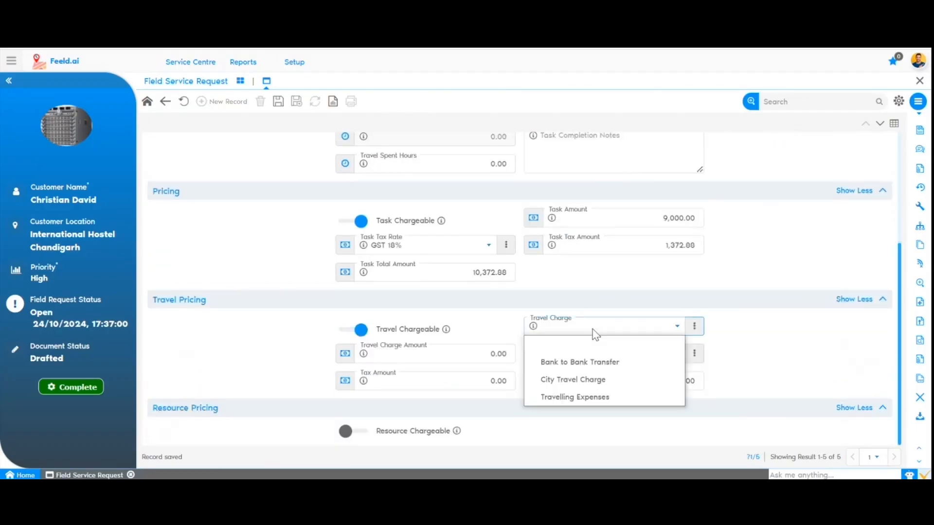
{"action": "left_click", "coordinate": [610, 377]}
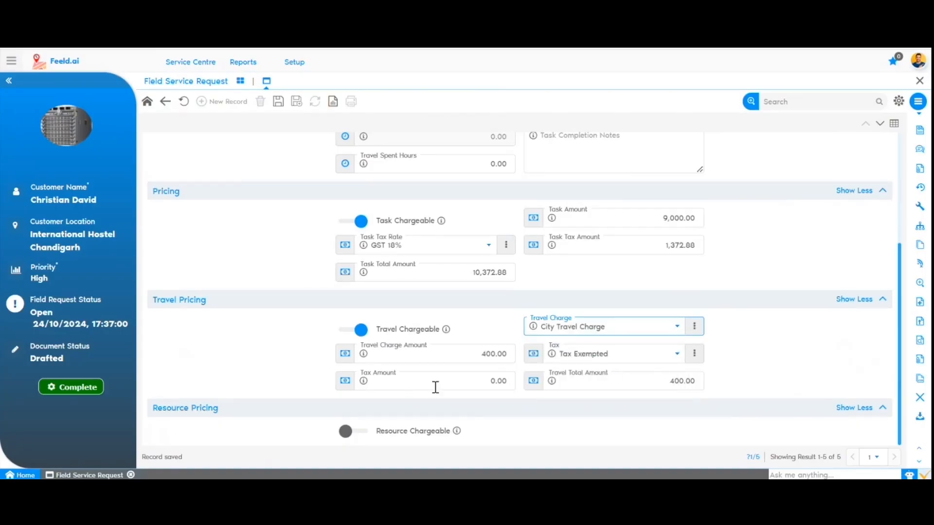
{"action": "left_click", "coordinate": [418, 386]}
{"action": "left_click", "coordinate": [568, 367]}
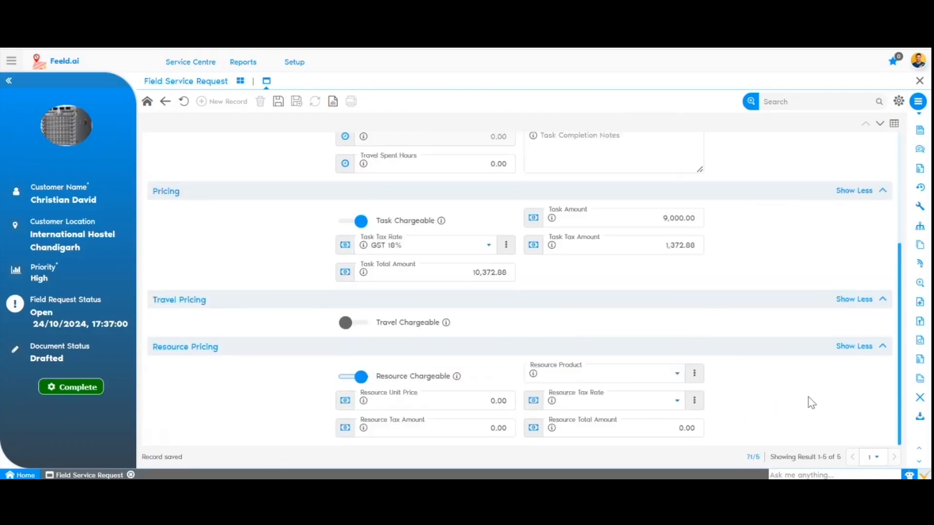
Step: Check the Resource Product options and unit price for a chargeable resource, then switch Resource Chargeable off
{"action": "left_click", "coordinate": [625, 372]}
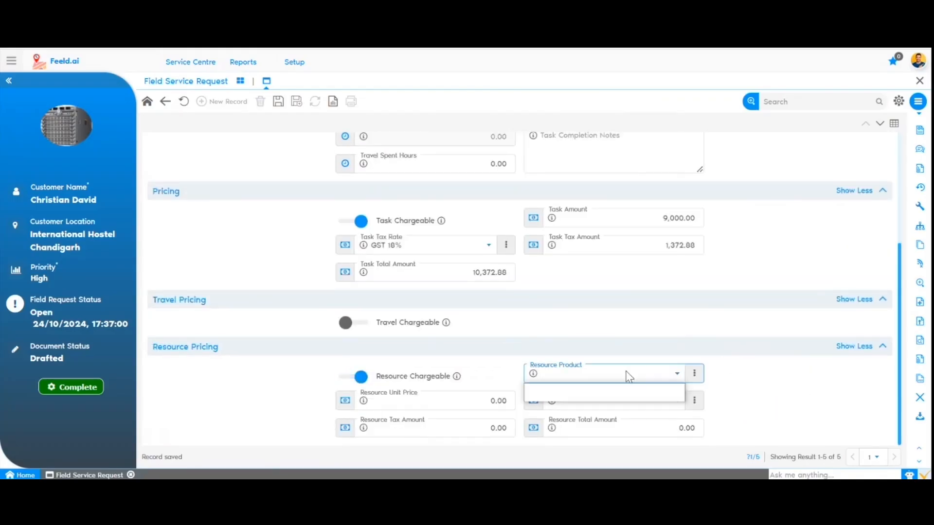
{"action": "left_click", "coordinate": [777, 371]}
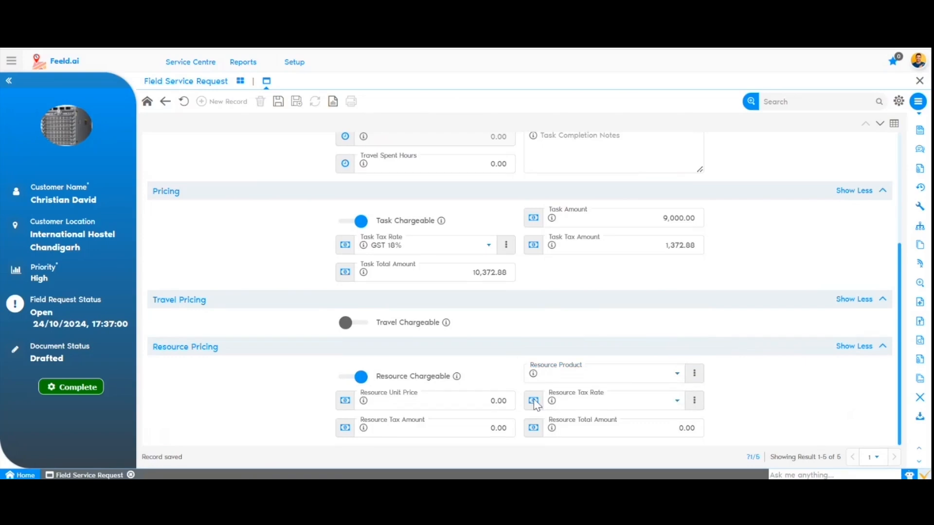
{"action": "left_click", "coordinate": [488, 400]}
{"action": "left_click", "coordinate": [846, 413]}
{"action": "scroll", "coordinate": [642, 335], "scroll_direction": "up", "scroll_amount": 3}
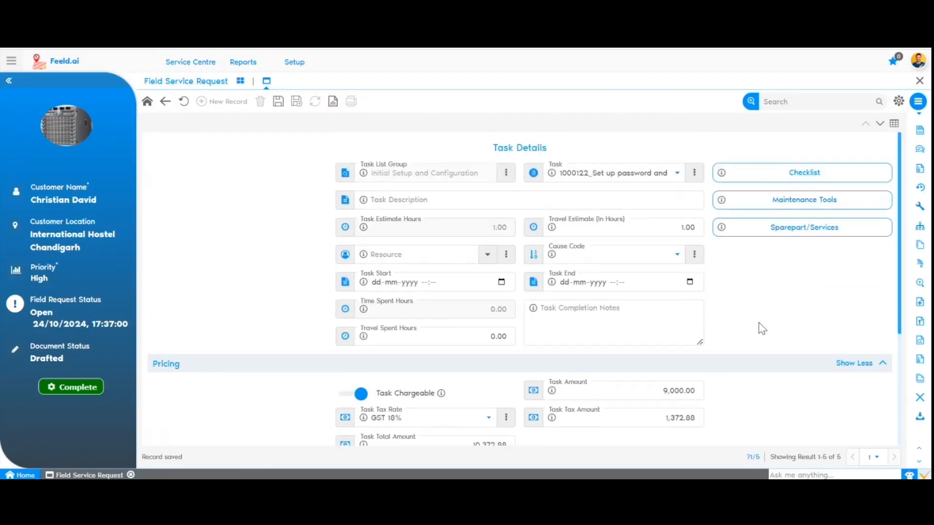
{"action": "scroll", "coordinate": [763, 329], "scroll_direction": "down", "scroll_amount": 3}
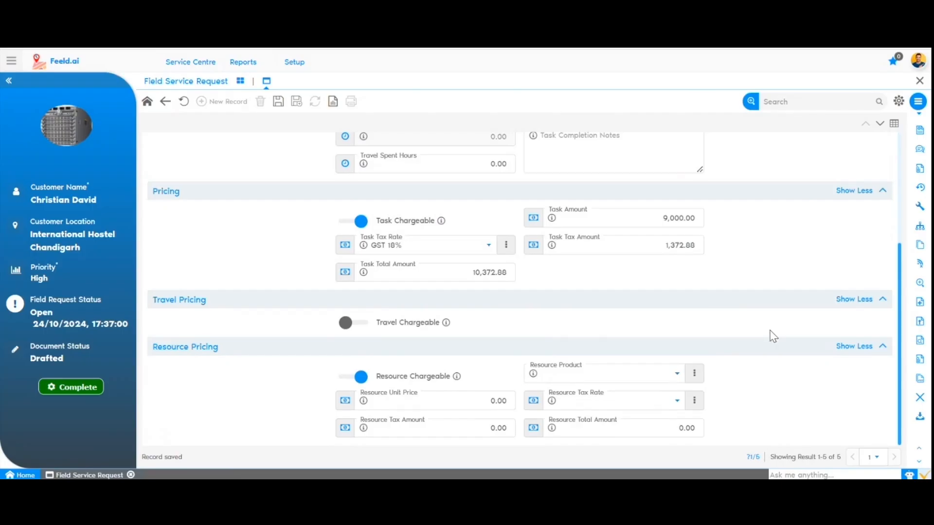
{"action": "left_click", "coordinate": [359, 380]}
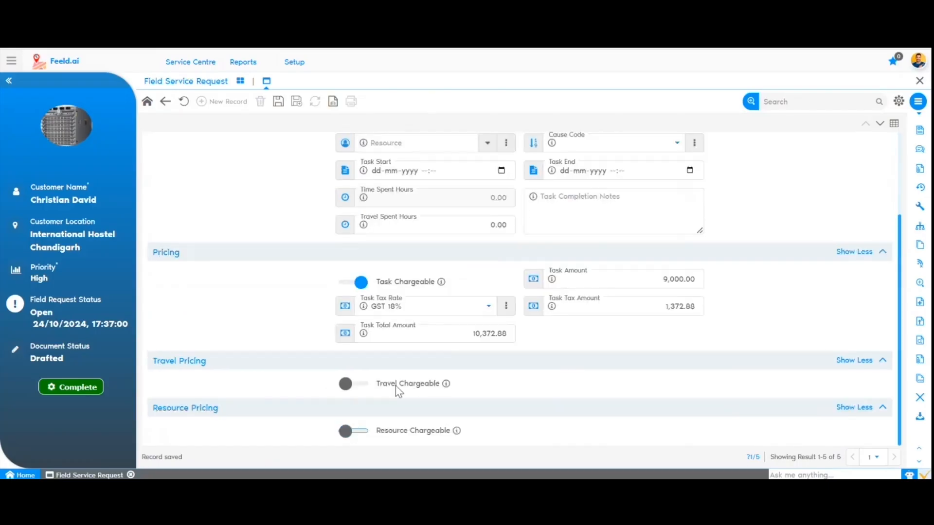
Step: Open the checklist of the password and security setup task
{"action": "scroll", "coordinate": [725, 246], "scroll_direction": "up", "scroll_amount": 3}
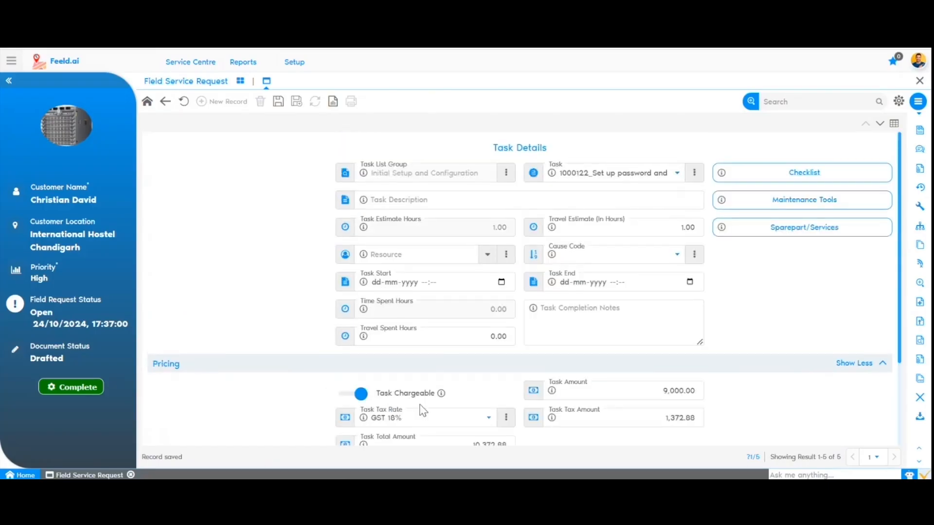
{"action": "left_click", "coordinate": [794, 177]}
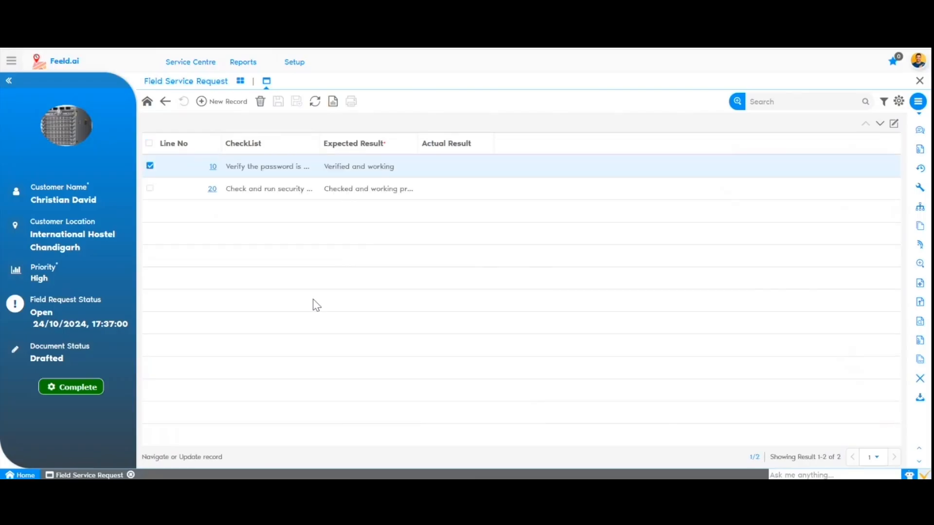
Step: Review the password verification checklist item, including its Actual Result field, and return to the task record
{"action": "double_click", "coordinate": [325, 177]}
{"action": "left_click", "coordinate": [617, 226]}
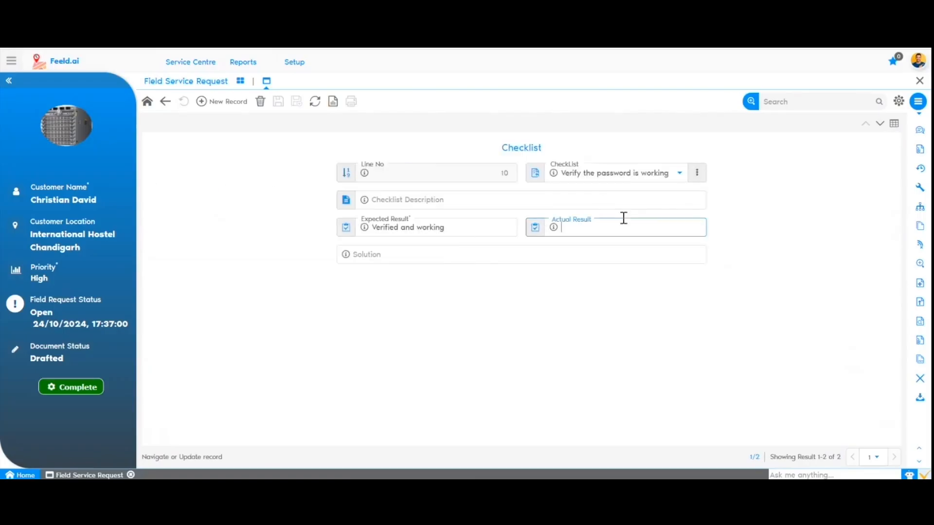
{"action": "left_click", "coordinate": [165, 103]}
{"action": "left_click", "coordinate": [164, 105]}
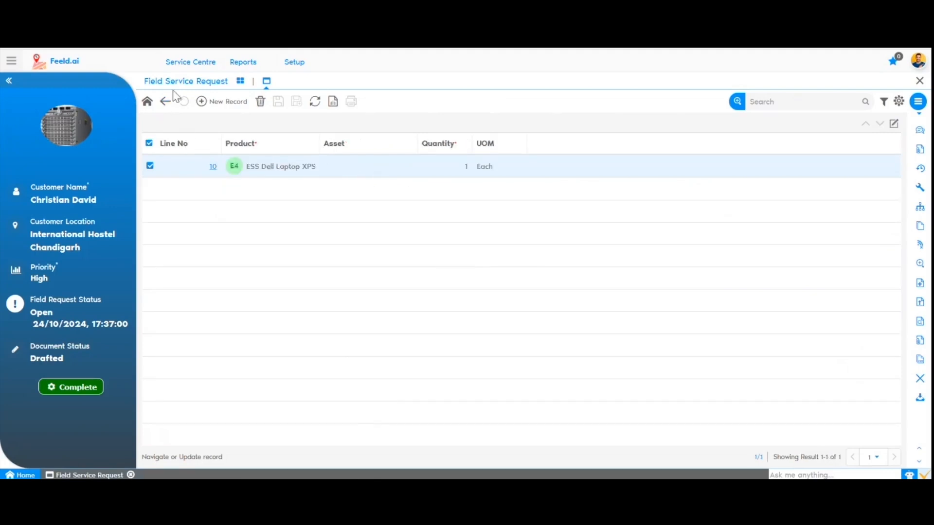
{"action": "left_click", "coordinate": [165, 102]}
Step: Review the task's Power cable (10m) spare part line with its Pricing and Reference information, and return to the service request
{"action": "left_click", "coordinate": [804, 228]}
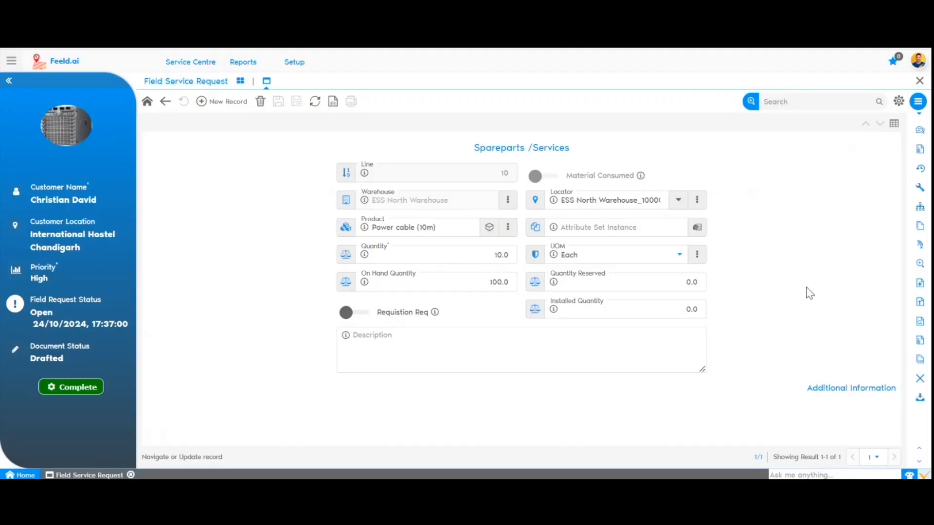
{"action": "left_click", "coordinate": [872, 392]}
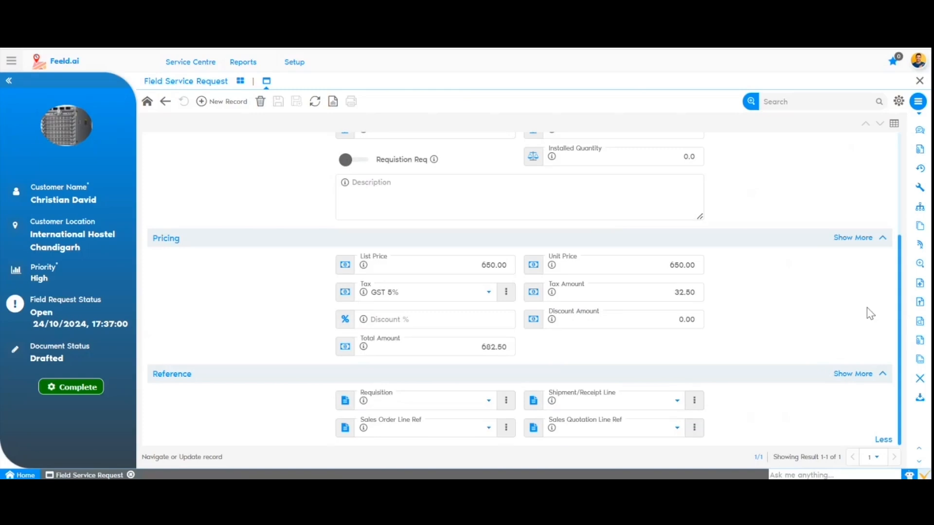
{"action": "scroll", "coordinate": [562, 382], "scroll_direction": "up", "scroll_amount": 2}
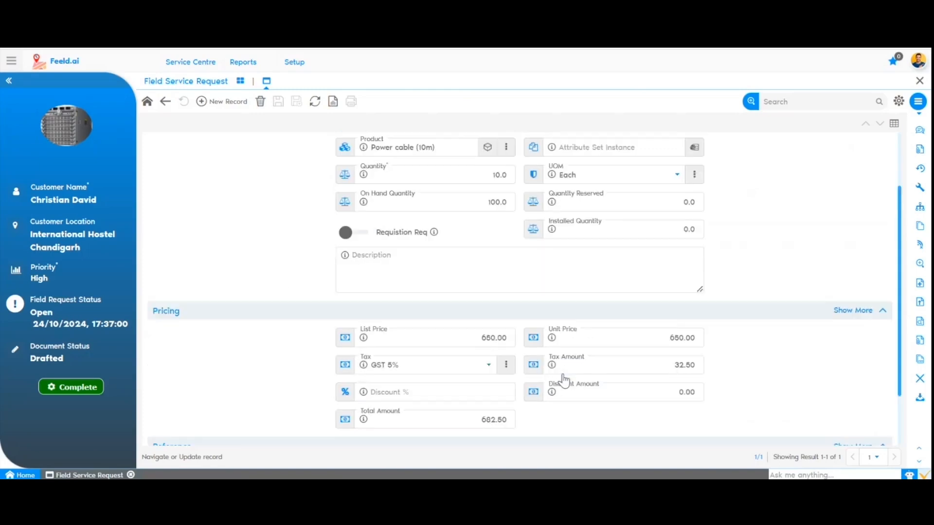
{"action": "scroll", "coordinate": [579, 368], "scroll_direction": "up", "scroll_amount": 2}
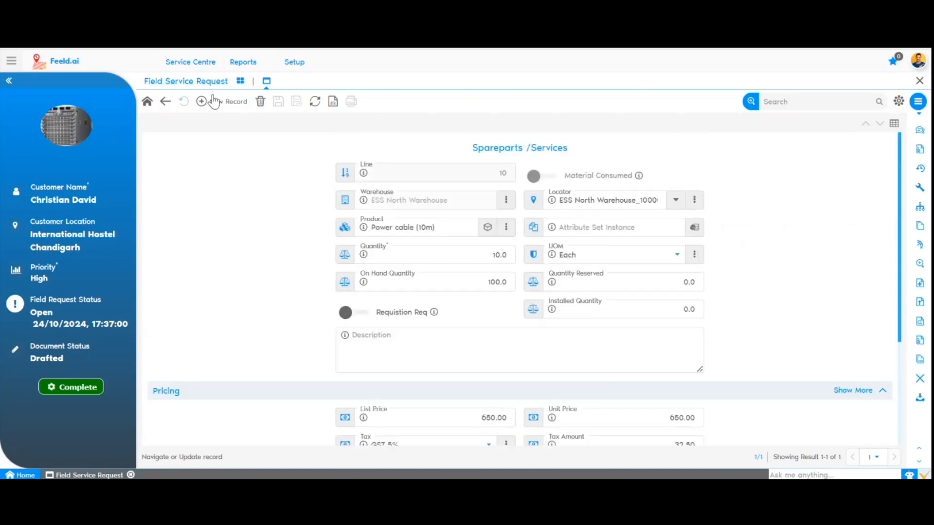
{"action": "left_click", "coordinate": [165, 101]}
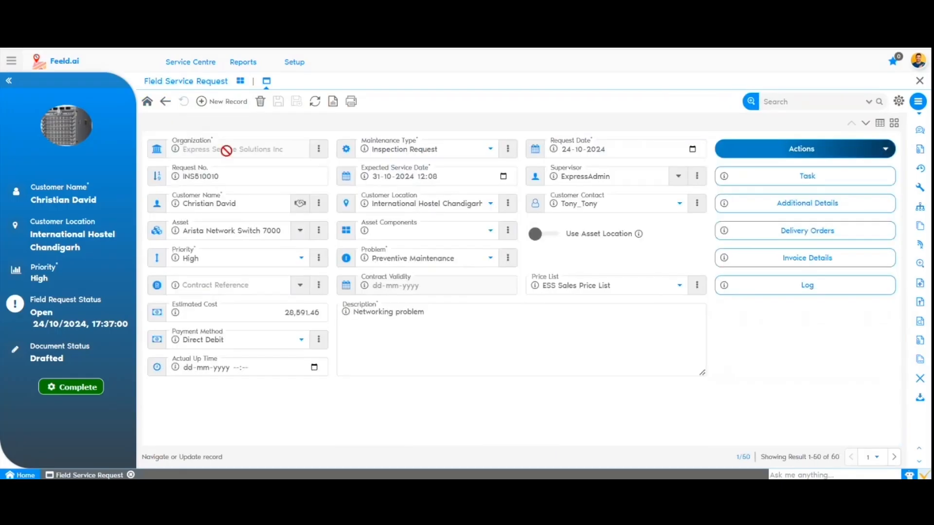
Step: Review the service request's task list and its Additional Details record, and return to the request
{"action": "scroll", "coordinate": [755, 340], "scroll_direction": "down", "scroll_amount": 2}
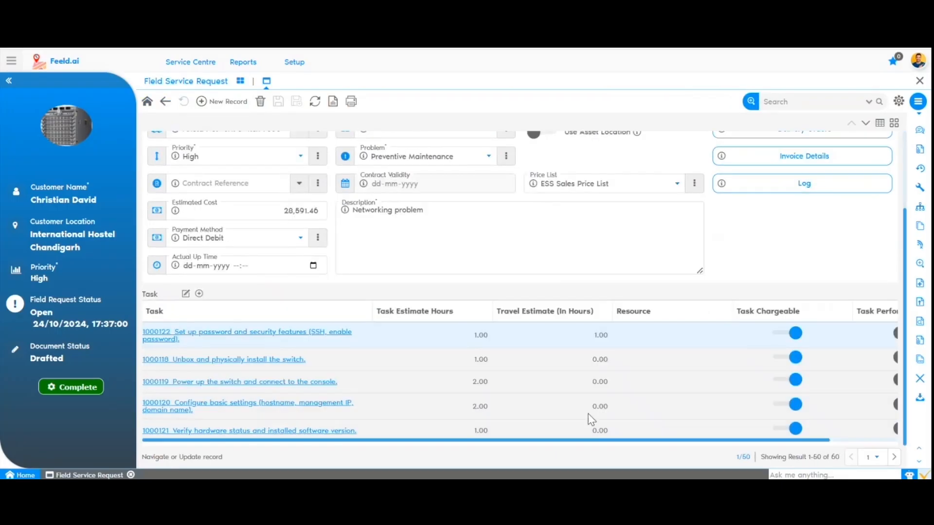
{"action": "scroll", "coordinate": [565, 317], "scroll_direction": "up", "scroll_amount": 2}
{"action": "left_click", "coordinate": [804, 201]}
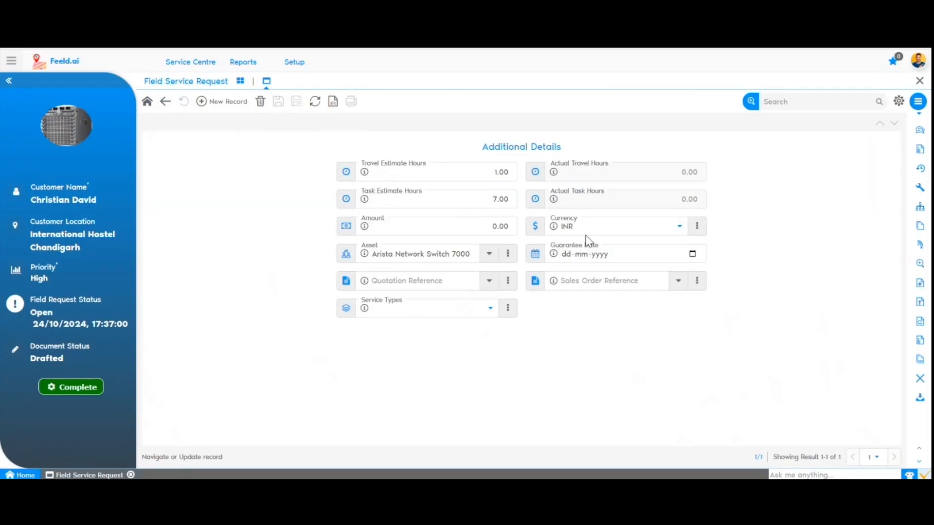
{"action": "left_click", "coordinate": [165, 101]}
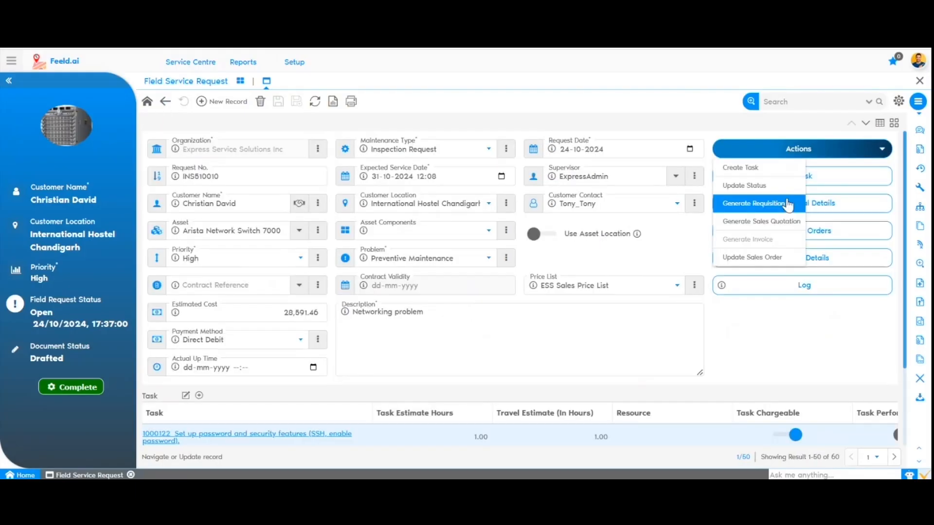
Step: Generate a sales quotation for the service request with its valid-till and closure dates, and highlight the creation message
{"action": "left_click", "coordinate": [739, 226]}
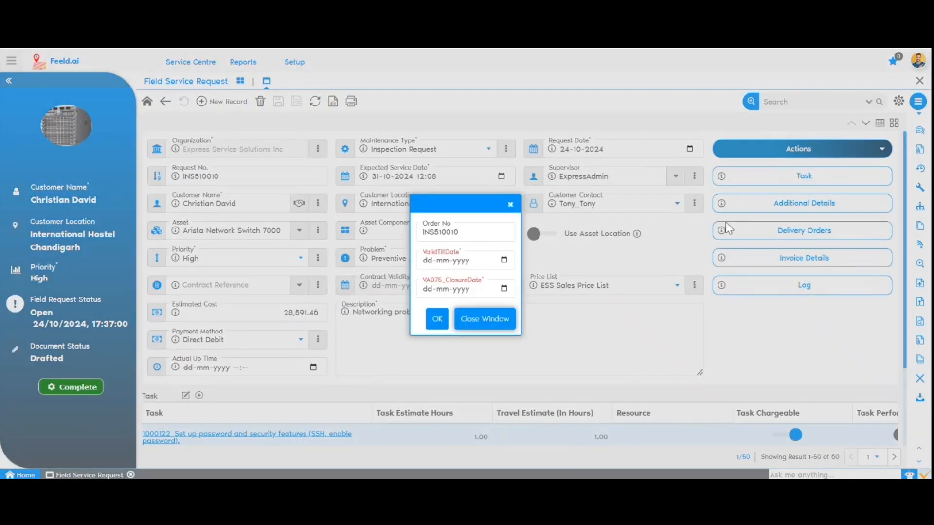
{"action": "left_click", "coordinate": [505, 260]}
{"action": "left_click", "coordinate": [446, 384]}
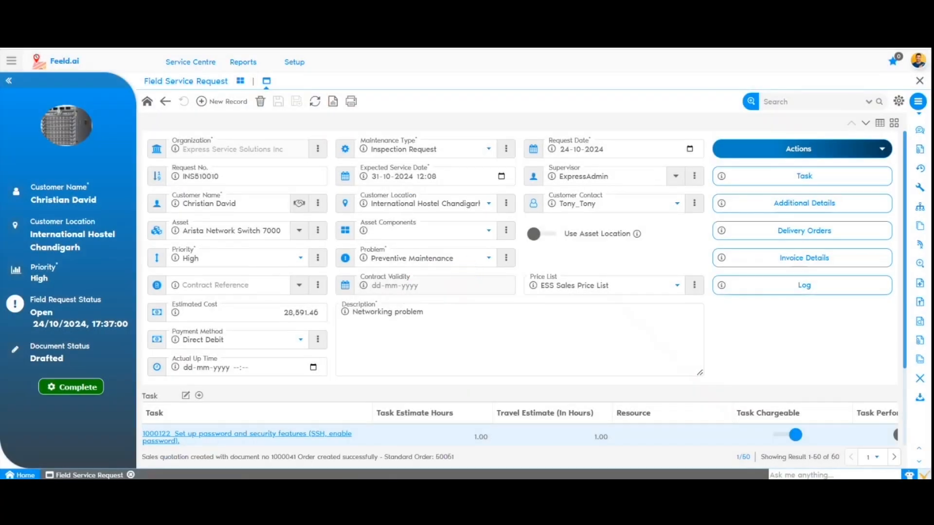
{"action": "double_click", "coordinate": [288, 455]}
{"action": "left_click", "coordinate": [430, 456]}
{"action": "double_click", "coordinate": [450, 457]}
Step: Open Task Management from the Field Service Request dashboard and browse the open tasks
{"action": "left_click", "coordinate": [240, 81]}
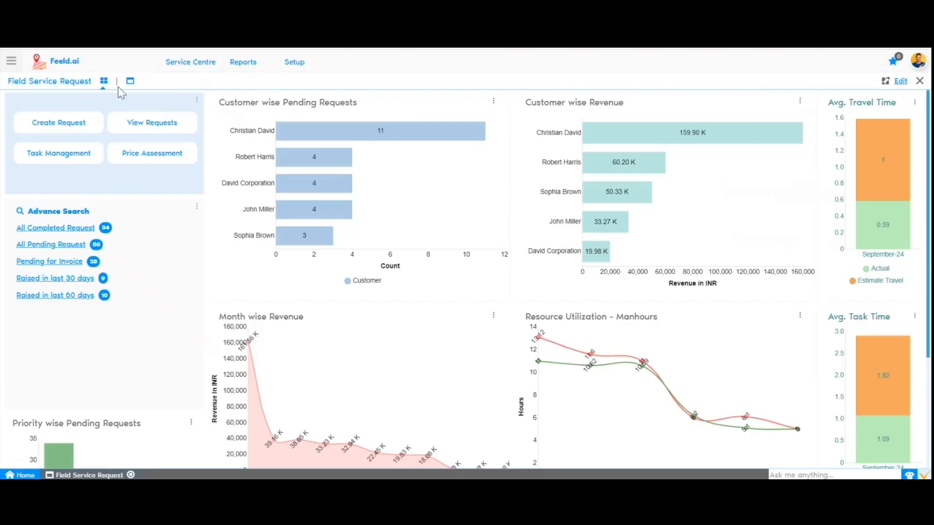
{"action": "left_click", "coordinate": [83, 164]}
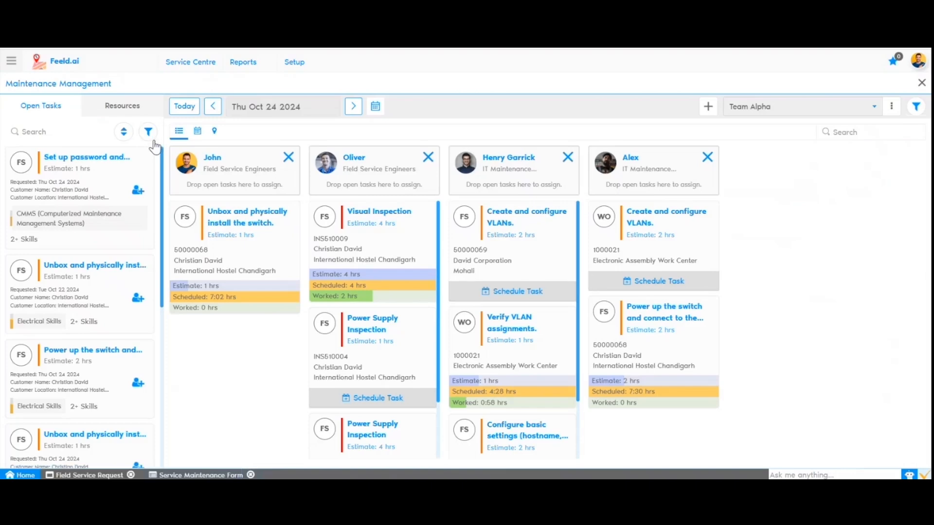
{"action": "left_click", "coordinate": [217, 57]}
{"action": "scroll", "coordinate": [93, 228], "scroll_direction": "down", "scroll_amount": 5}
{"action": "scroll", "coordinate": [100, 272], "scroll_direction": "up", "scroll_amount": 5}
{"action": "scroll", "coordinate": [102, 293], "scroll_direction": "down", "scroll_amount": 5}
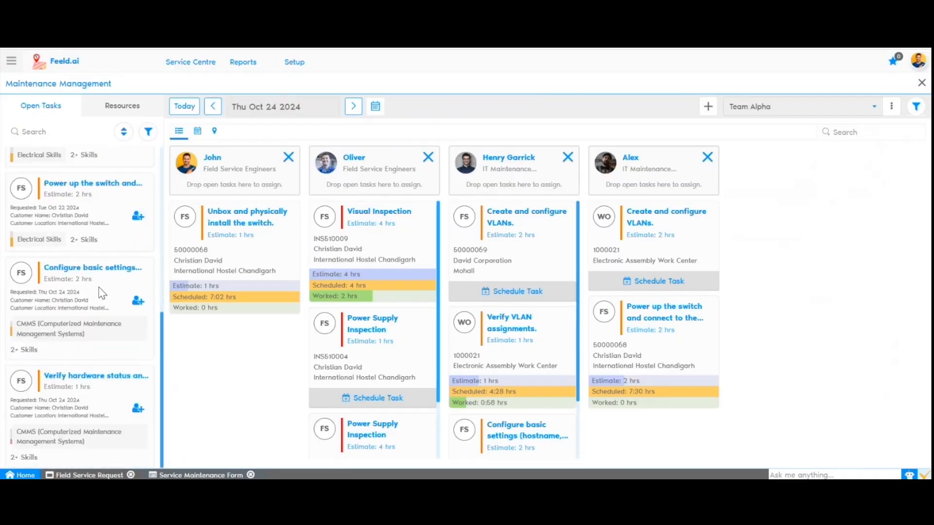
Step: Show the available resources and switch the board to the Field Service team
{"action": "left_click", "coordinate": [116, 111]}
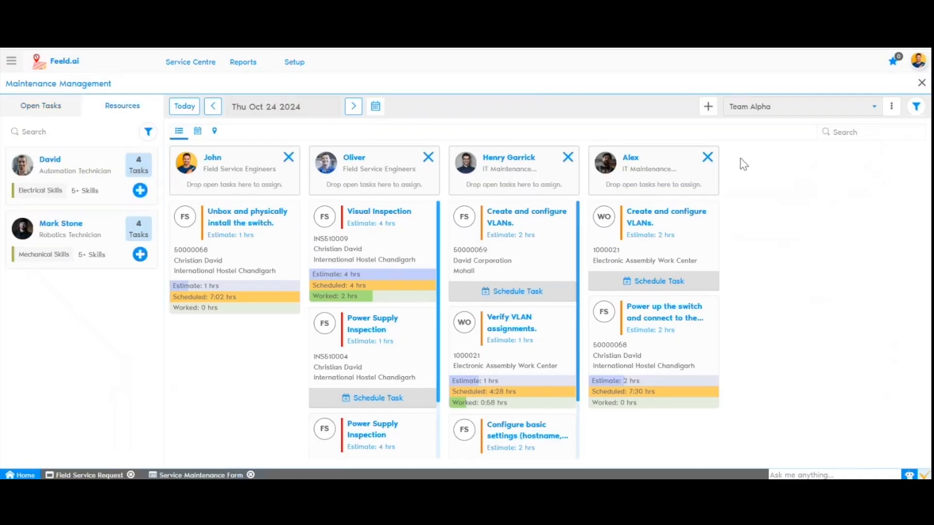
{"action": "left_click", "coordinate": [761, 105]}
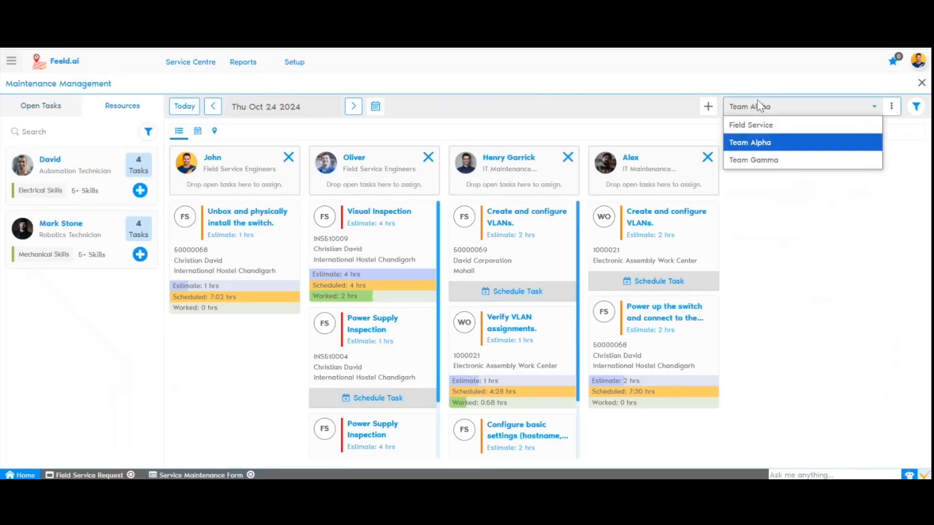
{"action": "left_click", "coordinate": [778, 124]}
Step: Create and save a new team named "Tema Field Engineers"
{"action": "left_click", "coordinate": [709, 111]}
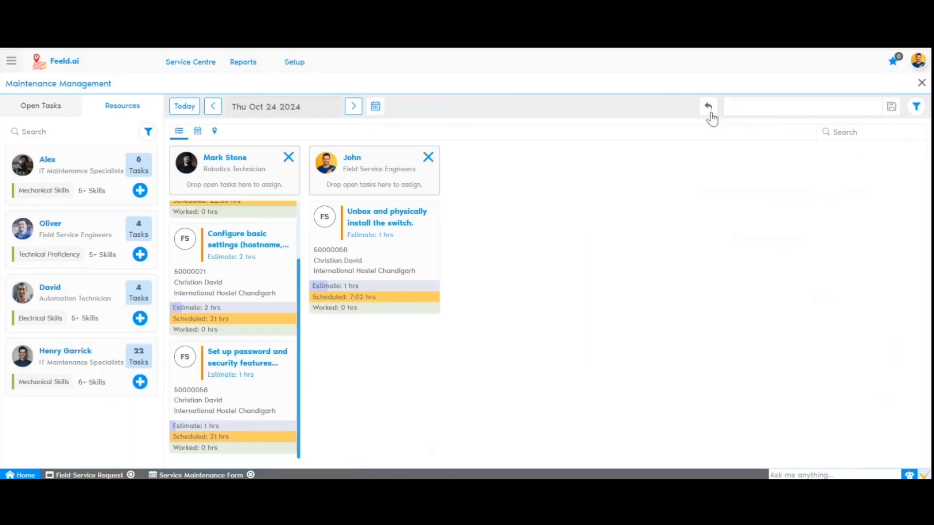
{"action": "left_click", "coordinate": [761, 113]}
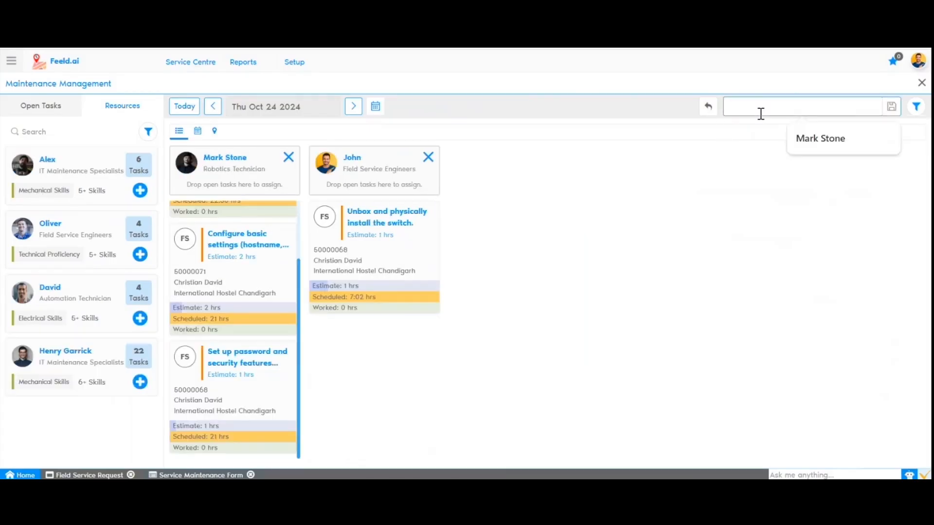
{"action": "type", "text": "Tema "}
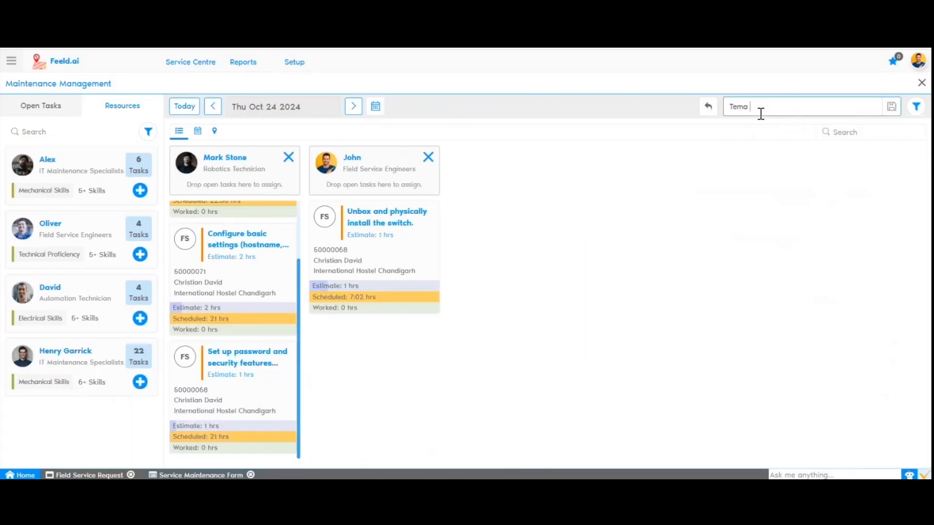
{"action": "type", "text": "Field Engineers"}
{"action": "left_click", "coordinate": [894, 110]}
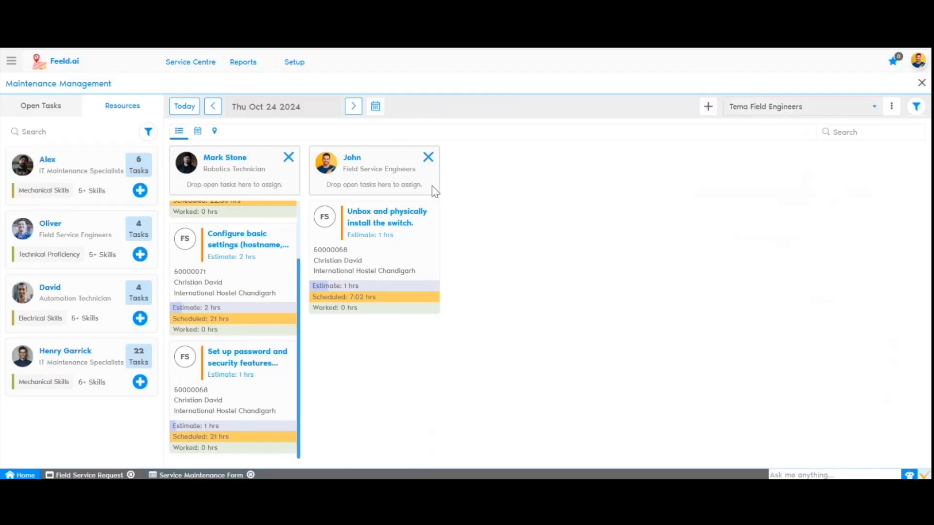
Step: Remove both resources from the board and add the field service engineer and the IT maintenance specialist with 22 tasks
{"action": "left_click", "coordinate": [428, 157]}
{"action": "left_click", "coordinate": [288, 157]}
{"action": "left_click_drag", "start_coordinate": [100, 228], "coordinate": [275, 176]}
{"action": "left_click_drag", "start_coordinate": [81, 432], "coordinate": [418, 202]}
{"action": "scroll", "coordinate": [377, 345], "scroll_direction": "down", "scroll_amount": 1}
{"action": "scroll", "coordinate": [375, 329], "scroll_direction": "up", "scroll_amount": 1}
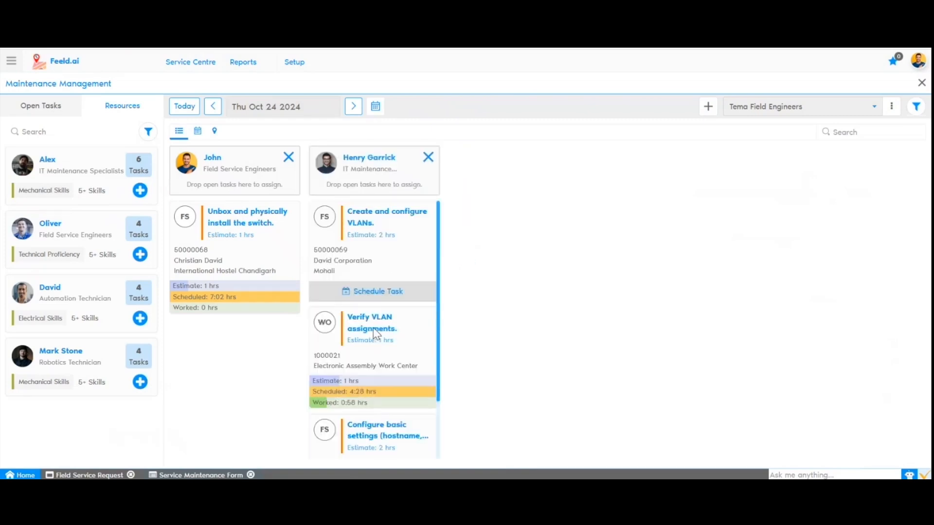
Step: Assign the open task "Power up the switch and connect to the..." requested on Tue Oct 22 2024 to the field service engineer
{"action": "left_click", "coordinate": [53, 111]}
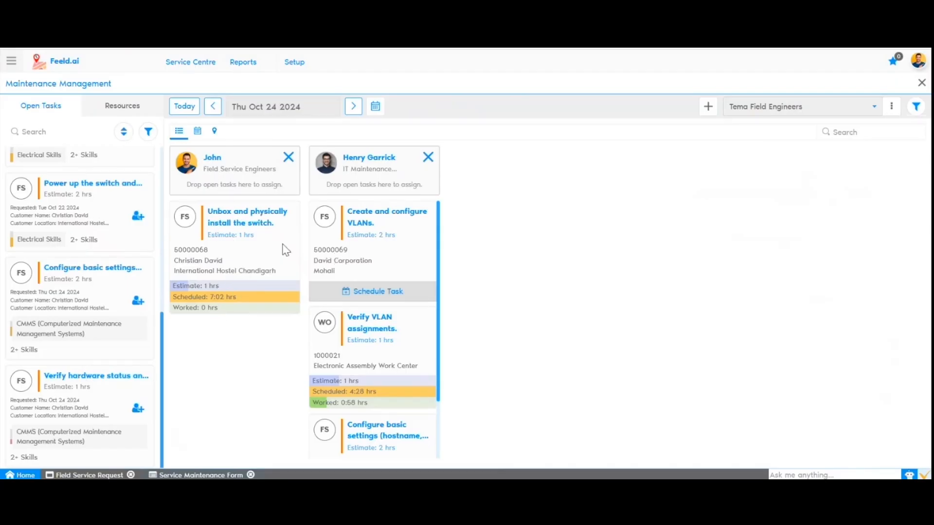
{"action": "scroll", "coordinate": [369, 253], "scroll_direction": "down", "scroll_amount": 1}
{"action": "scroll", "coordinate": [369, 262], "scroll_direction": "up", "scroll_amount": 1}
{"action": "scroll", "coordinate": [341, 341], "scroll_direction": "down", "scroll_amount": 1}
{"action": "left_click_drag", "start_coordinate": [60, 192], "coordinate": [236, 359]}
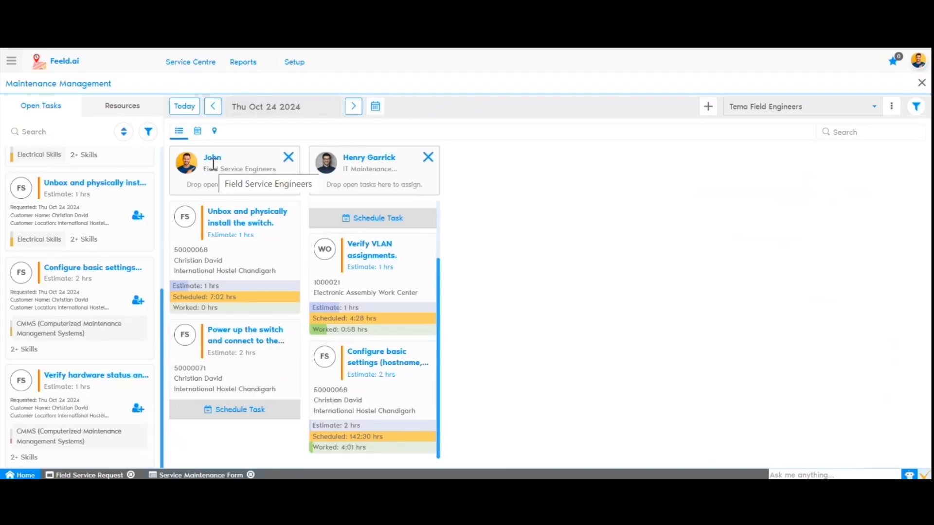
Step: Review the details, checklist, tools, spare parts and skills of the open password and security setup task
{"action": "scroll", "coordinate": [97, 243], "scroll_direction": "up", "scroll_amount": 5}
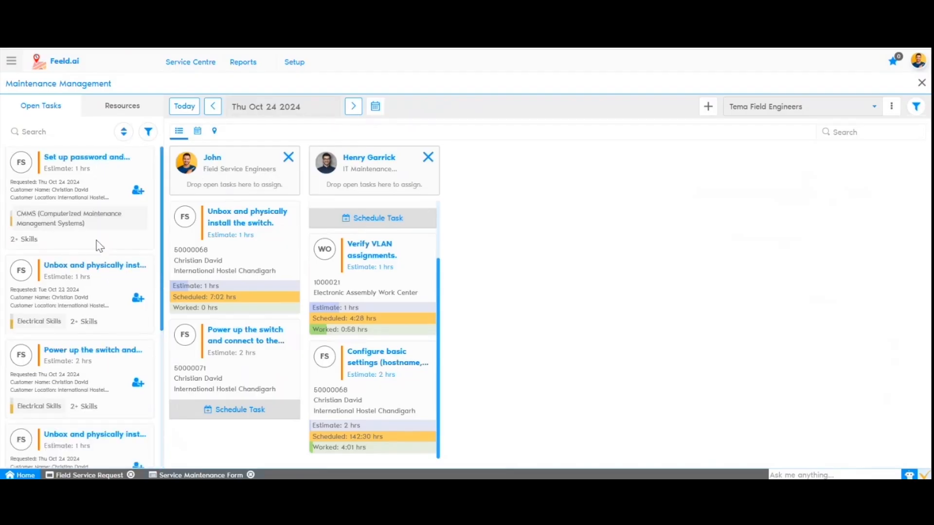
{"action": "left_click", "coordinate": [84, 161]}
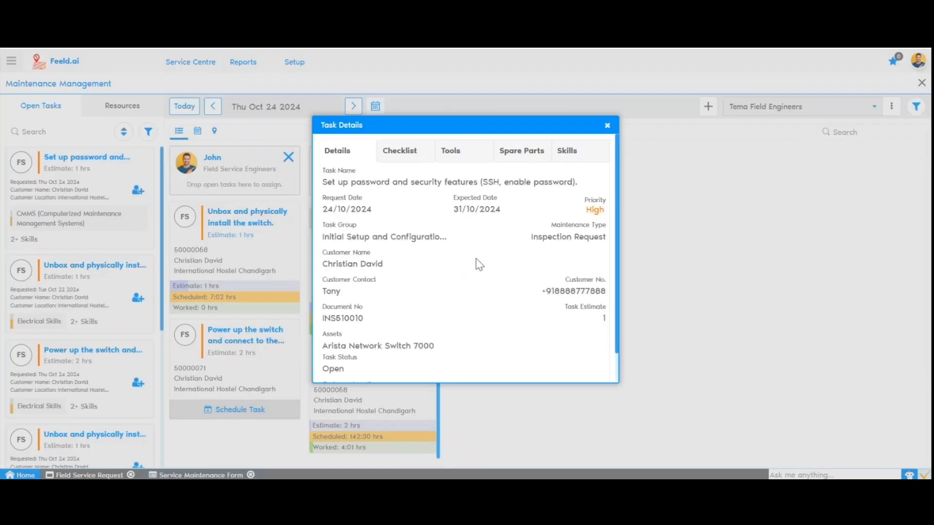
{"action": "scroll", "coordinate": [444, 317], "scroll_direction": "down", "scroll_amount": 1}
{"action": "scroll", "coordinate": [446, 339], "scroll_direction": "up", "scroll_amount": 1}
{"action": "left_click", "coordinate": [402, 152]}
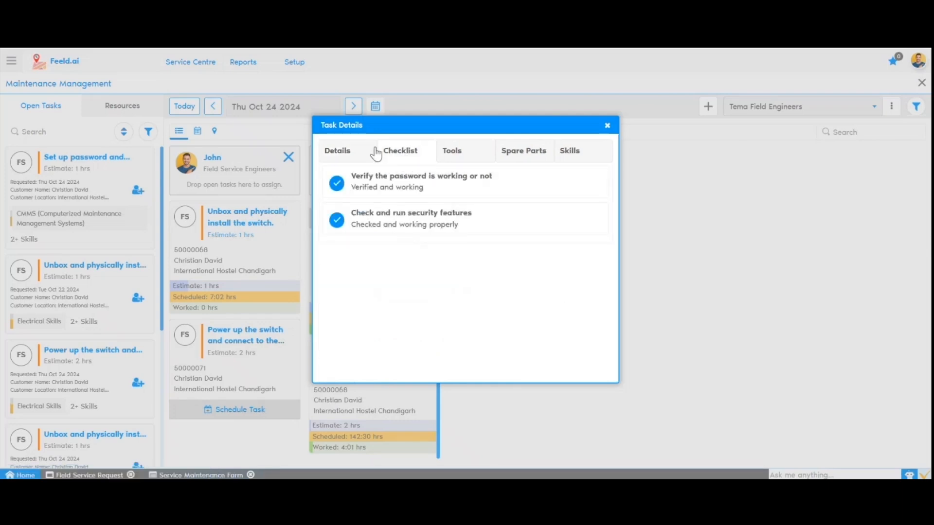
{"action": "left_click", "coordinate": [453, 153]}
{"action": "left_click", "coordinate": [524, 152]}
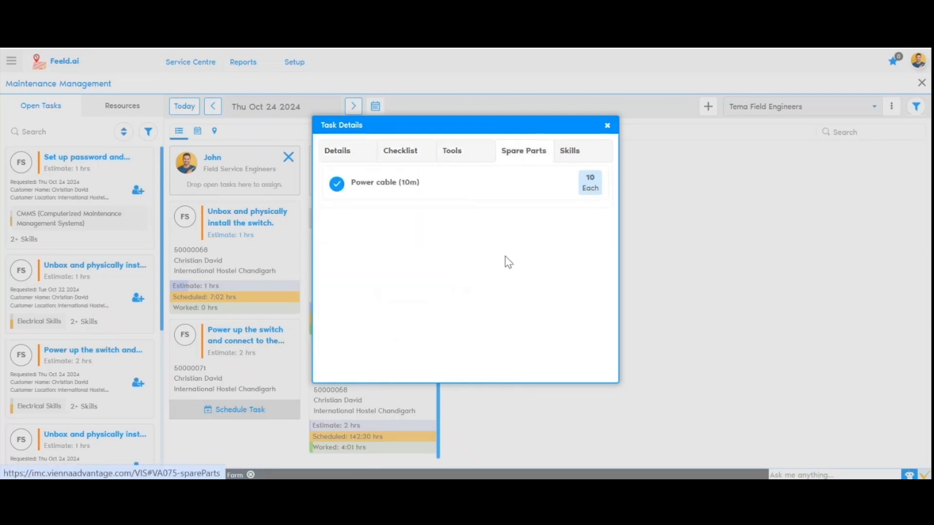
{"action": "left_click", "coordinate": [566, 152]}
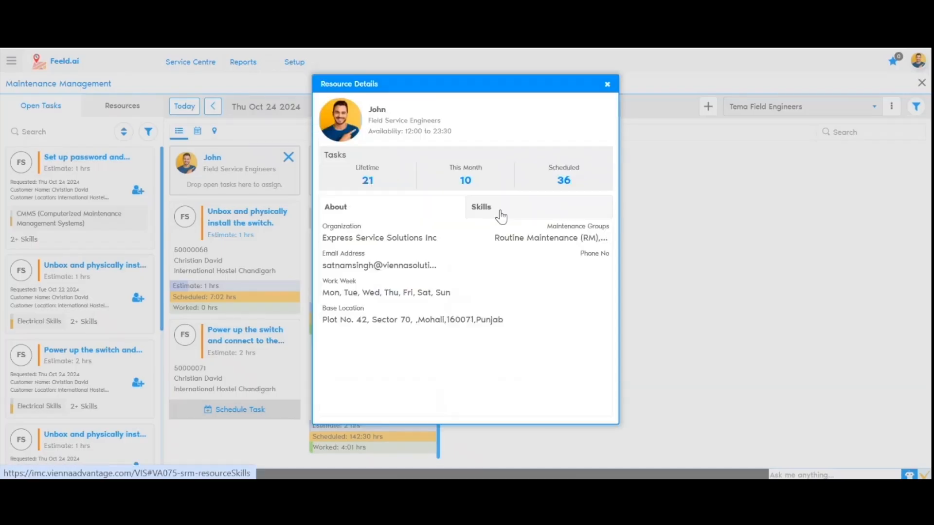
Step: Review the field service engineer's skills and About details, including the work week, and close the resource details
{"action": "left_click", "coordinate": [493, 212]}
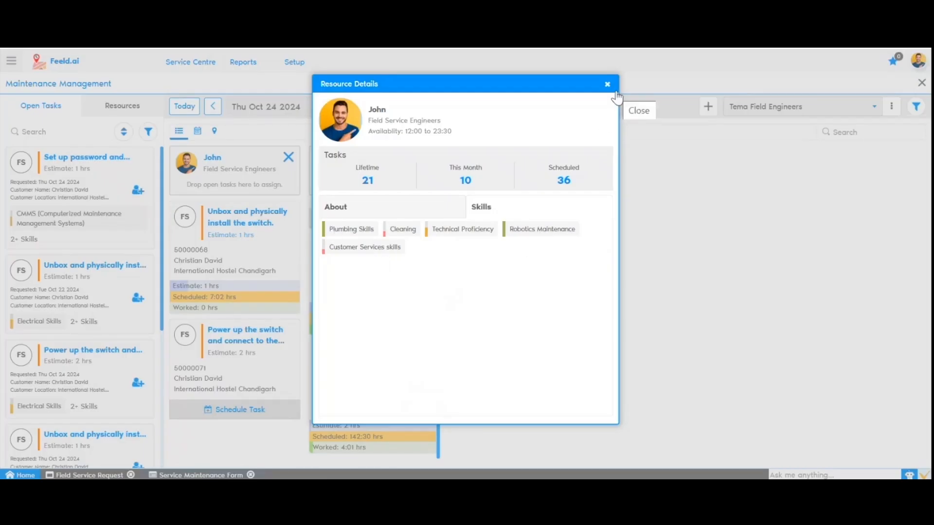
{"action": "left_click", "coordinate": [393, 208]}
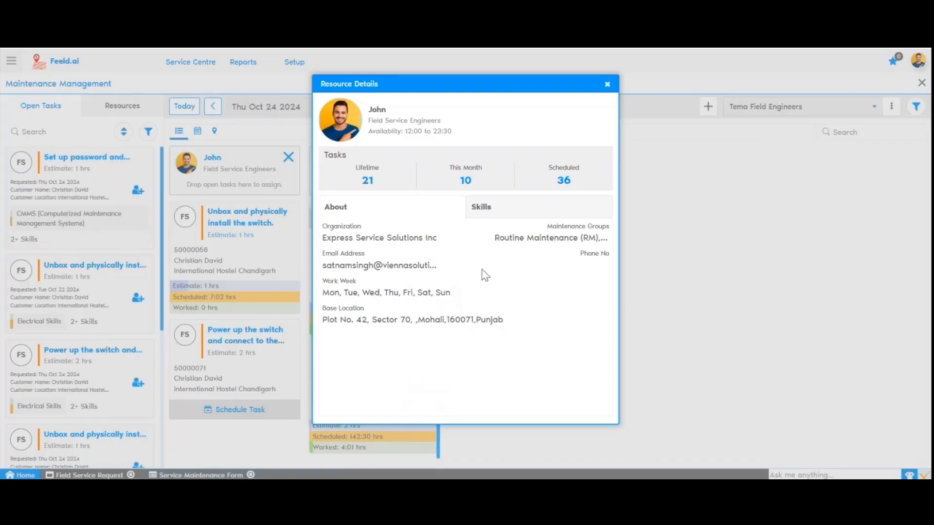
{"action": "left_click_drag", "start_coordinate": [328, 295], "coordinate": [458, 294]}
{"action": "left_click", "coordinate": [453, 372]}
{"action": "left_click", "coordinate": [608, 85]}
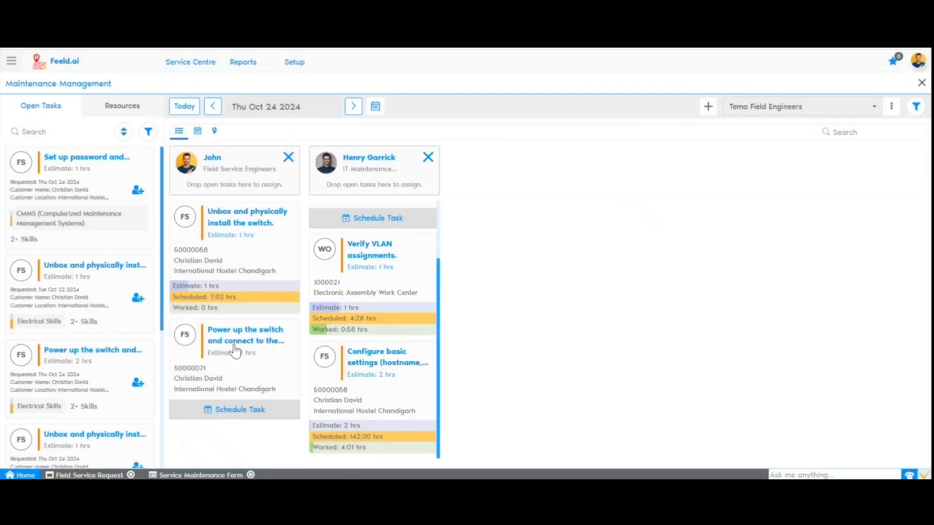
Step: Assign the open password and security setup task to the field service engineer
{"action": "left_click", "coordinate": [141, 190]}
{"action": "left_click", "coordinate": [379, 173]}
{"action": "left_click", "coordinate": [376, 212]}
{"action": "scroll", "coordinate": [411, 336], "scroll_direction": "down", "scroll_amount": 2}
{"action": "left_click", "coordinate": [563, 139]}
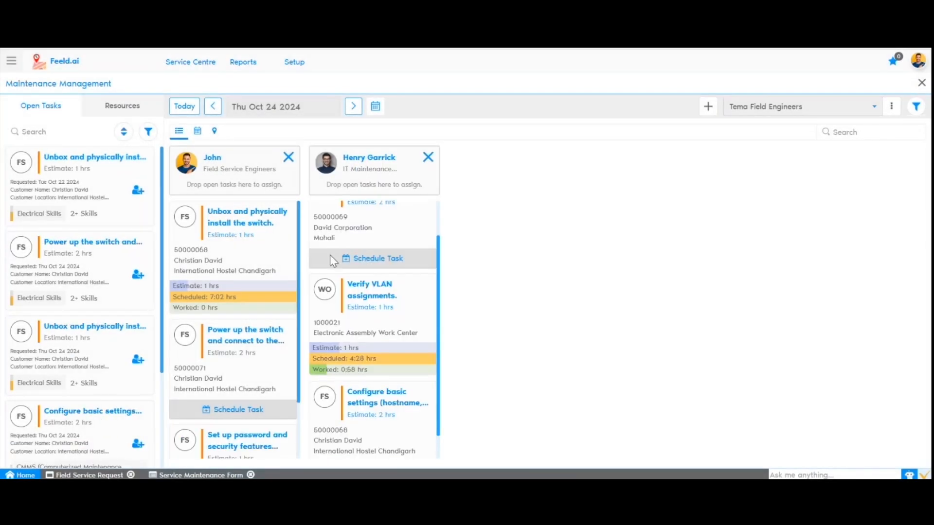
Step: Add a schedule day for the IT maintenance specialist's Create and configure VLANs task, with a 2-hour range and multi-day scheduling enabled
{"action": "left_click", "coordinate": [351, 291]}
{"action": "left_click", "coordinate": [555, 137]}
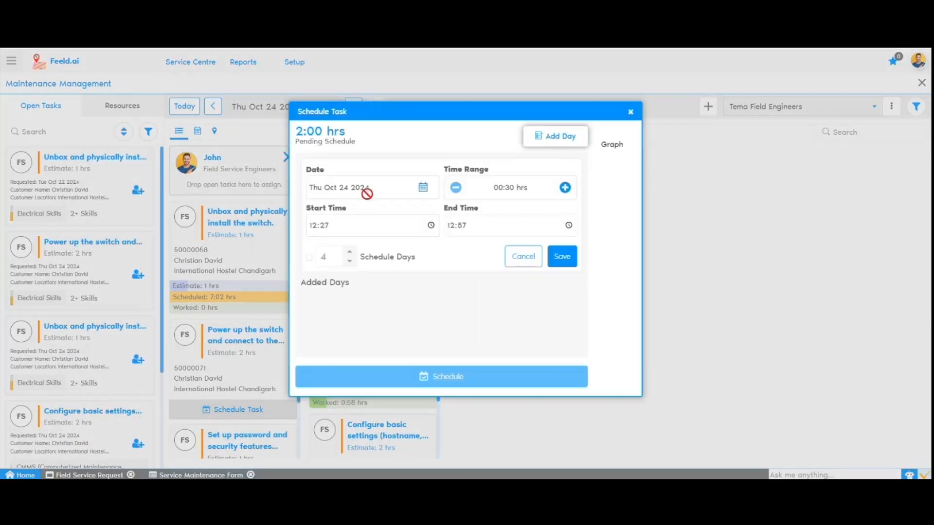
{"action": "left_click", "coordinate": [565, 188]}
{"action": "left_click", "coordinate": [565, 189]}
{"action": "left_click", "coordinate": [309, 259]}
{"action": "left_click", "coordinate": [349, 253]}
{"action": "left_click", "coordinate": [349, 253]}
{"action": "left_click", "coordinate": [349, 253]}
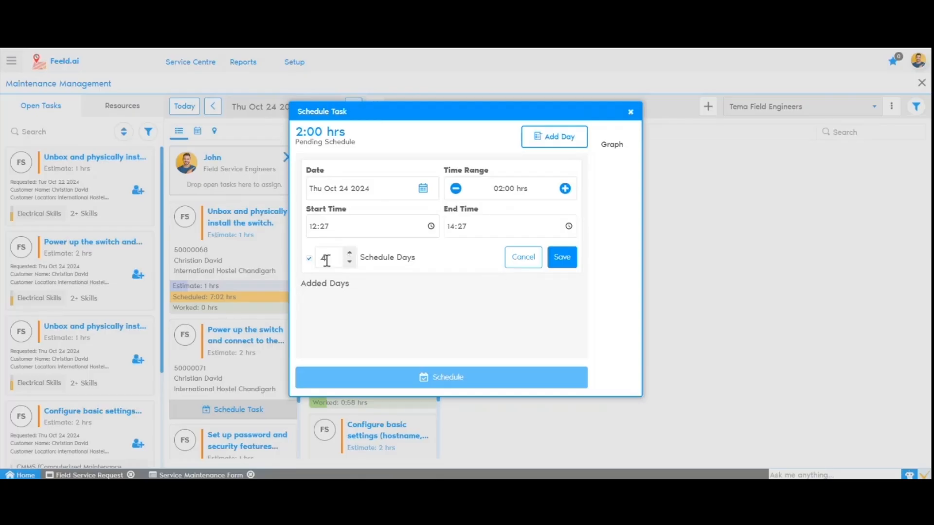
Step: Schedule the Create and configure VLANs task from 17:00 to 18:30 on three days starting Thu Oct 24 2024
{"action": "type", "text": "0700"}
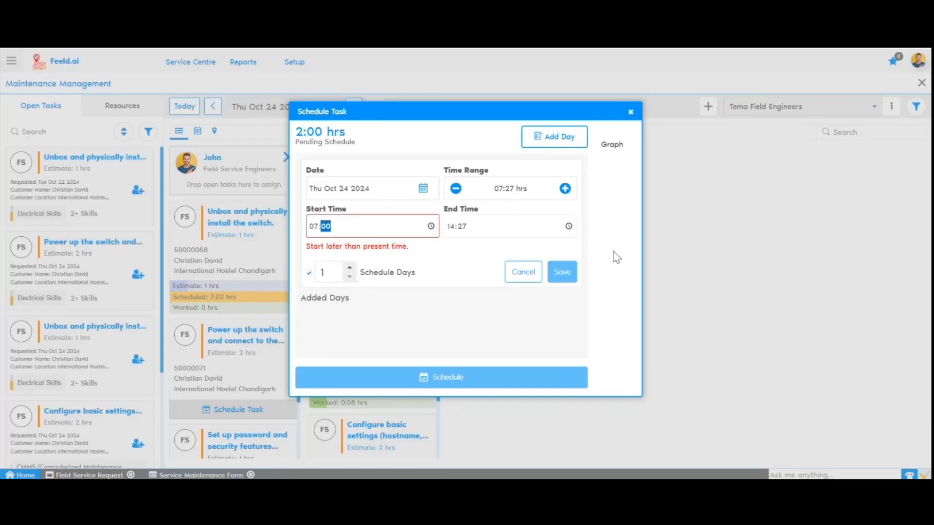
{"action": "key", "text": "Left"}
{"action": "type", "text": "17"}
{"action": "key", "text": "Tab"}
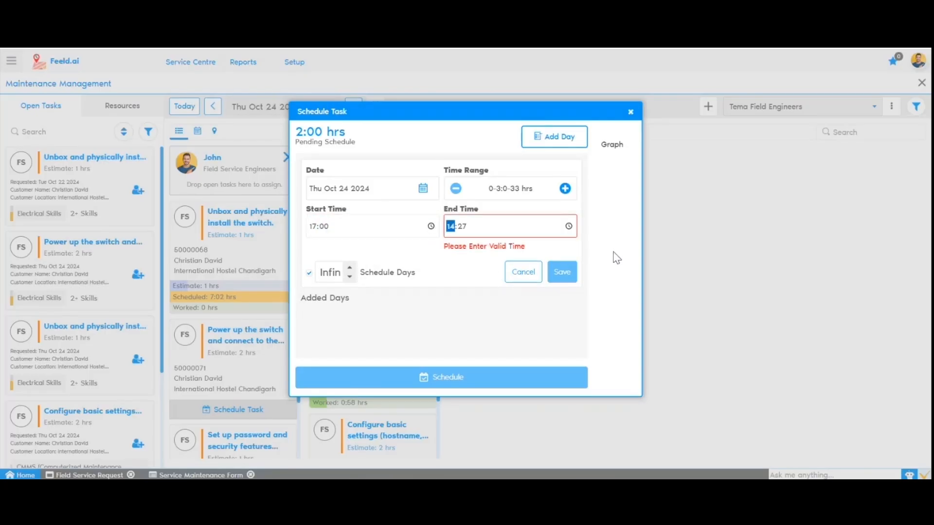
{"action": "type", "text": "1830"}
{"action": "left_click", "coordinate": [350, 253]}
{"action": "left_click", "coordinate": [562, 257]}
{"action": "left_click", "coordinate": [441, 377]}
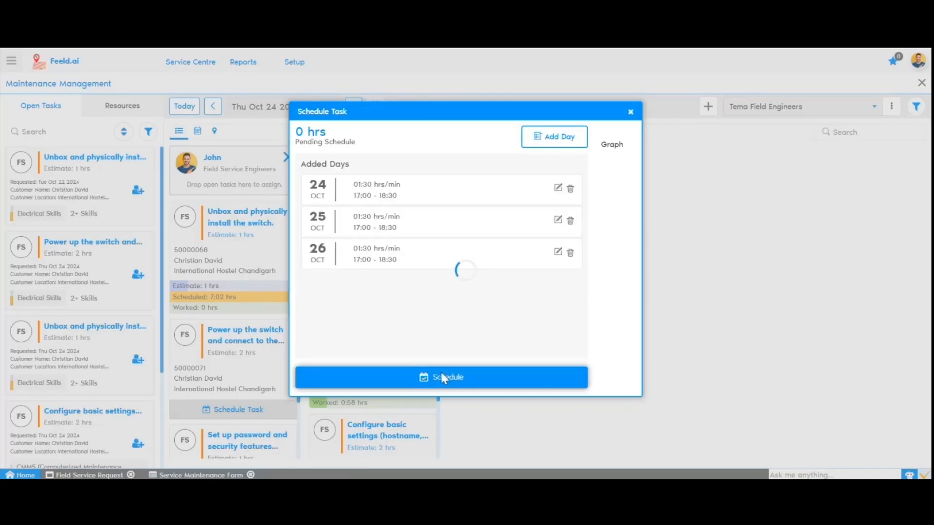
{"action": "scroll", "coordinate": [418, 291], "scroll_direction": "down", "scroll_amount": 2}
{"action": "scroll", "coordinate": [398, 288], "scroll_direction": "up", "scroll_amount": 2}
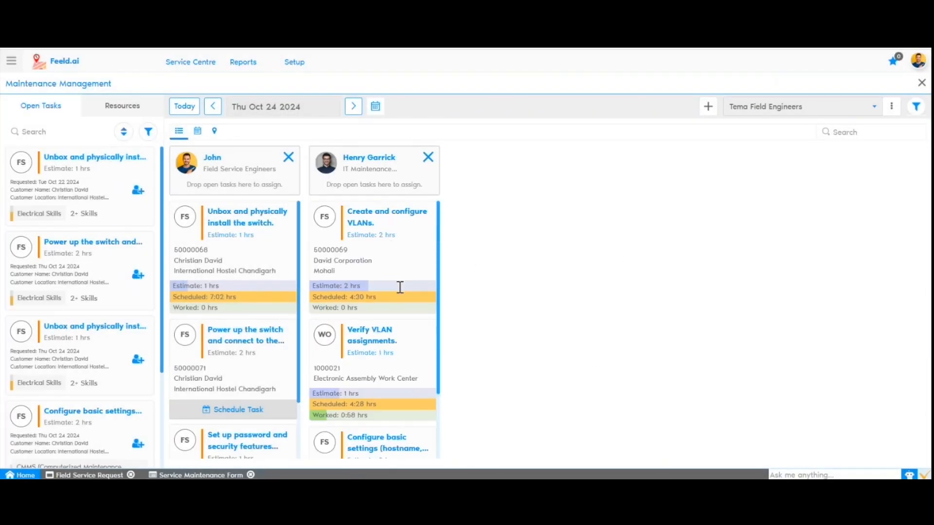
Step: In the calendar view, extend Verify VLAN assignments to end at about 3:31 PM and Create and configure VLANs at about 10:18 PM
{"action": "left_click", "coordinate": [197, 133]}
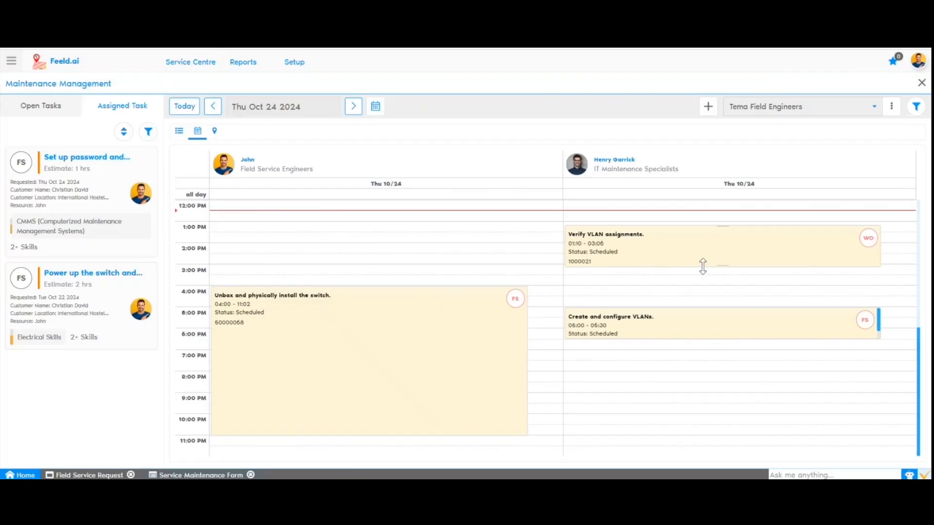
{"action": "left_click_drag", "start_coordinate": [722, 266], "coordinate": [723, 277]}
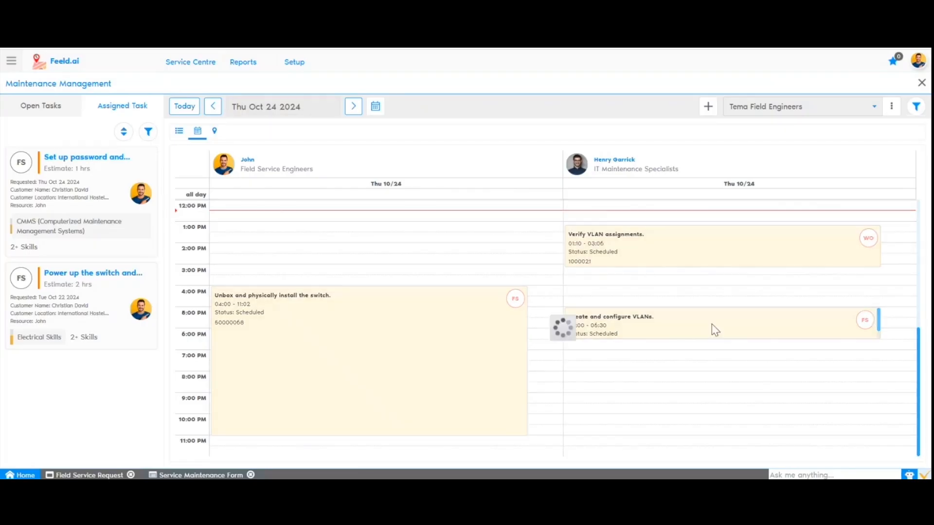
{"action": "left_click_drag", "start_coordinate": [724, 336], "coordinate": [724, 430]}
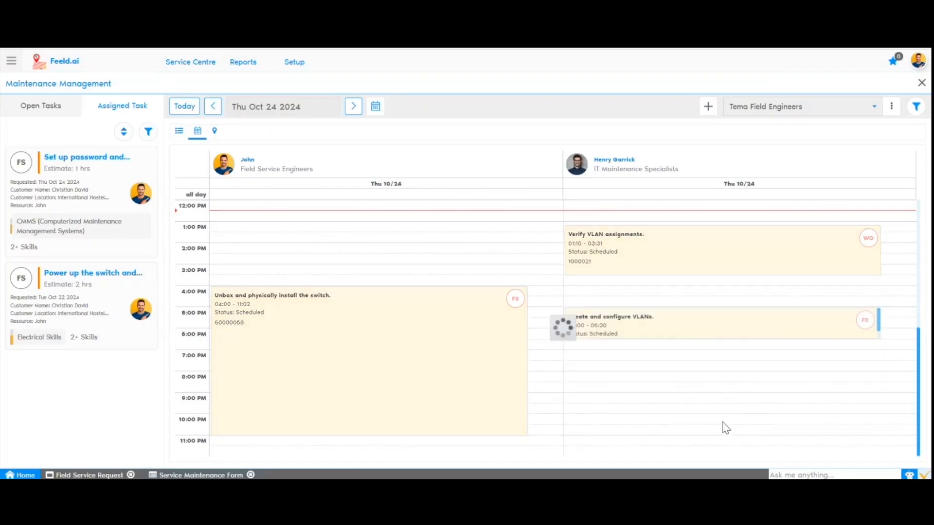
Step: Show the Team Alpha resources in the calendar and review their tasks for Thu Oct 24 2024
{"action": "left_click", "coordinate": [781, 108]}
{"action": "left_click", "coordinate": [776, 143]}
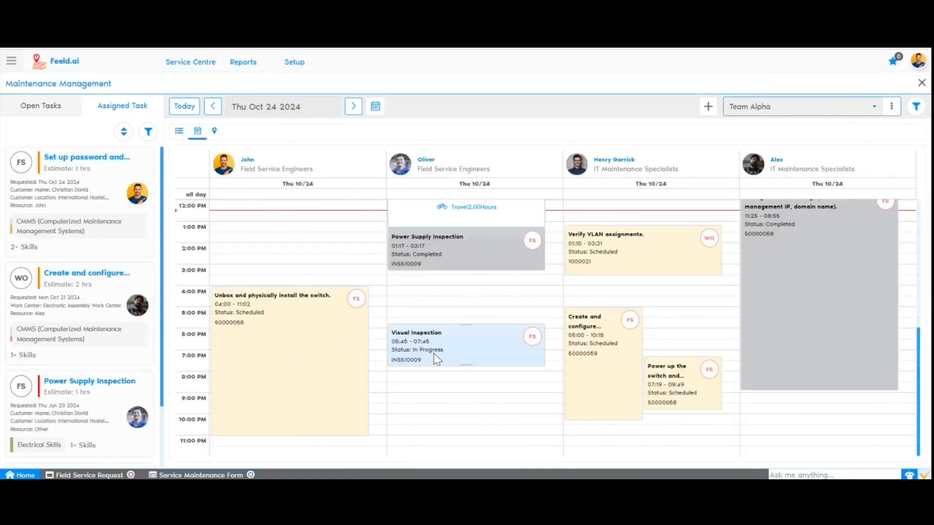
{"action": "scroll", "coordinate": [859, 264], "scroll_direction": "up", "scroll_amount": 3}
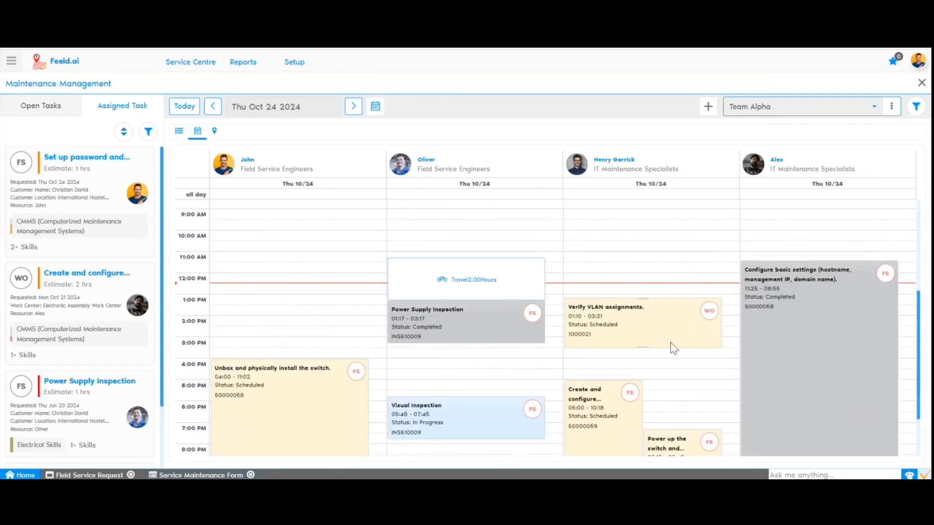
{"action": "scroll", "coordinate": [569, 369], "scroll_direction": "down", "scroll_amount": 3}
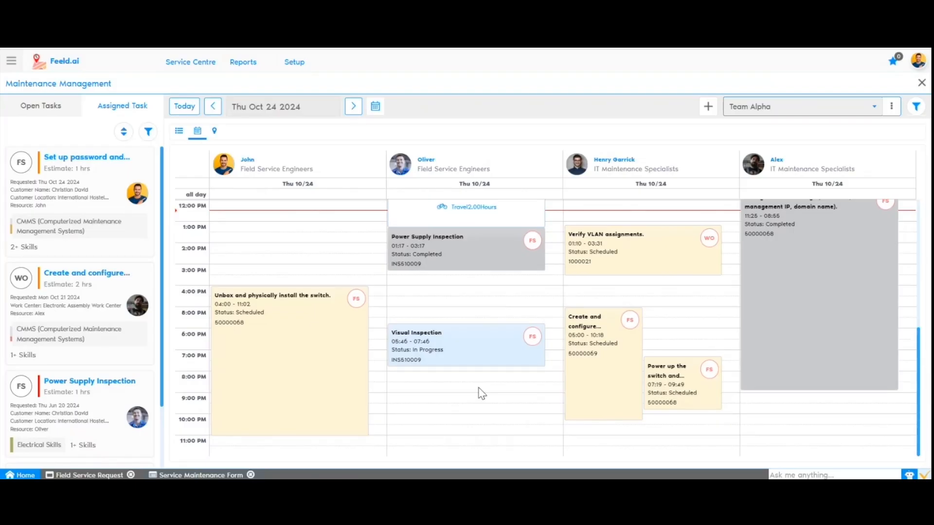
{"action": "scroll", "coordinate": [318, 206], "scroll_direction": "up", "scroll_amount": 3}
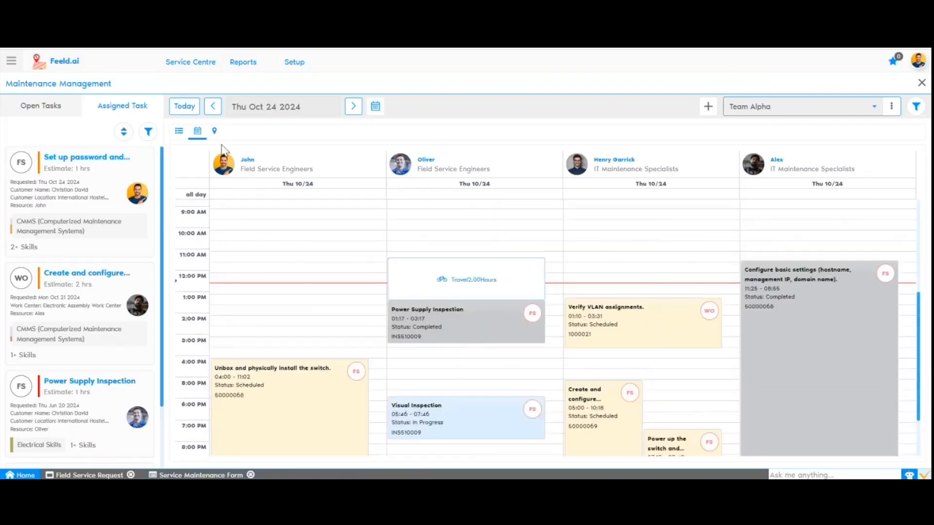
Step: Show Team Alpha on the map and view the details of the Create and configure VLANs task location
{"action": "left_click", "coordinate": [214, 131]}
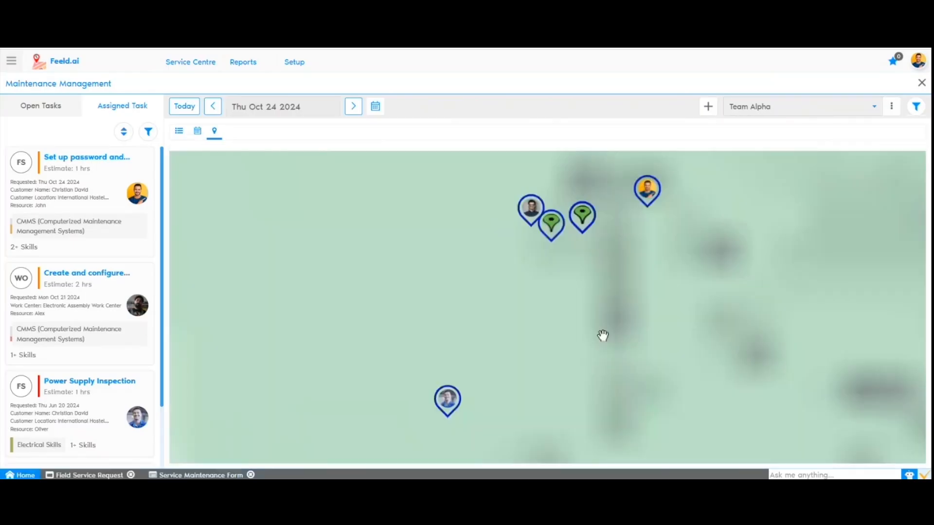
{"action": "left_click_drag", "start_coordinate": [800, 294], "coordinate": [657, 335]}
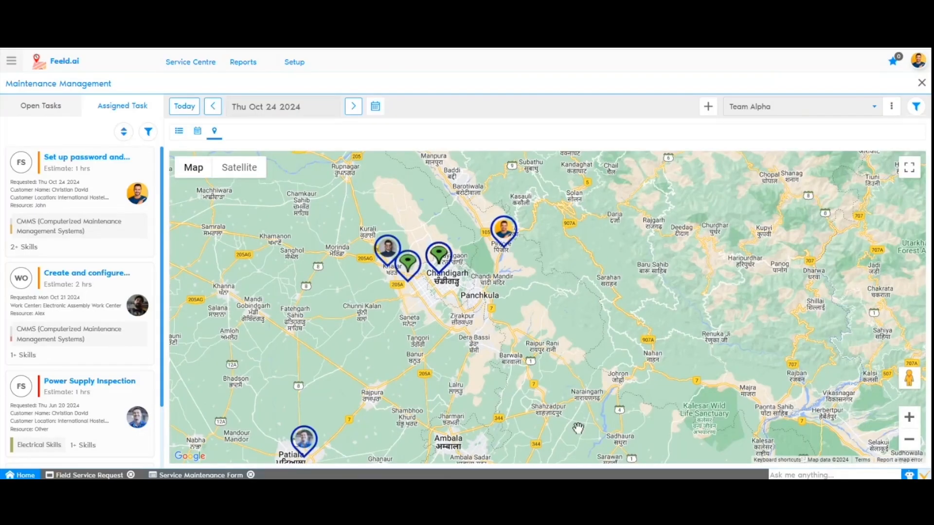
{"action": "scroll", "coordinate": [440, 266], "scroll_direction": "up", "scroll_amount": 2}
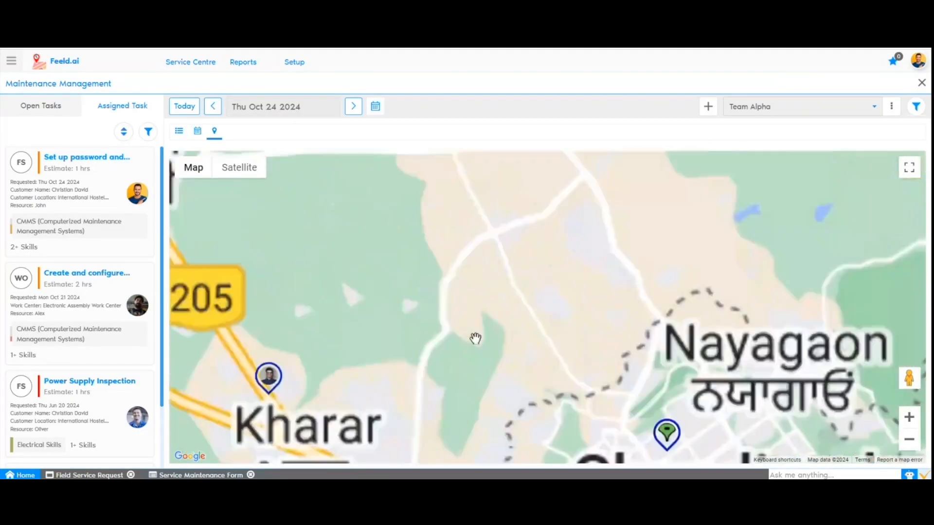
{"action": "scroll", "coordinate": [464, 275], "scroll_direction": "down", "scroll_amount": 1}
{"action": "left_click_drag", "start_coordinate": [517, 287], "coordinate": [410, 293]}
{"action": "left_click", "coordinate": [366, 272]}
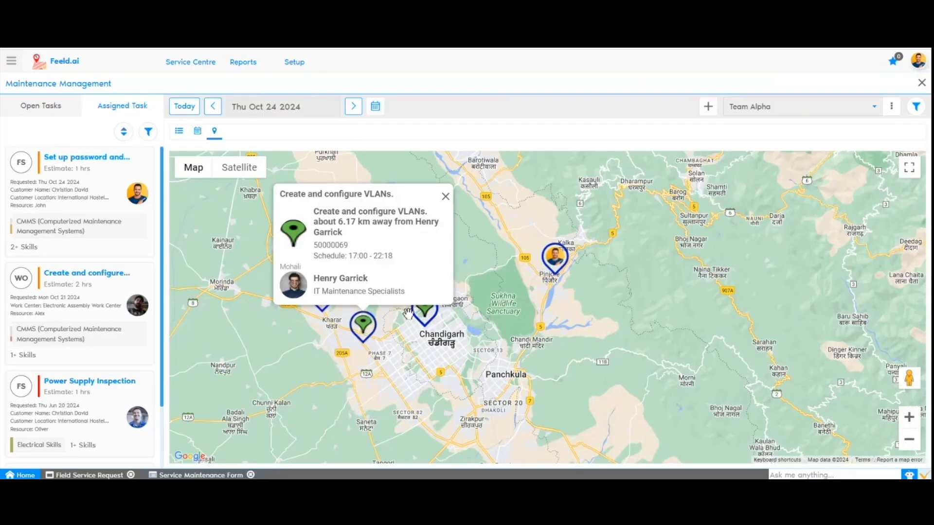
Step: View the contact and availability details of the field service engineer and the IT maintenance specialist on the map
{"action": "left_click", "coordinate": [553, 262]}
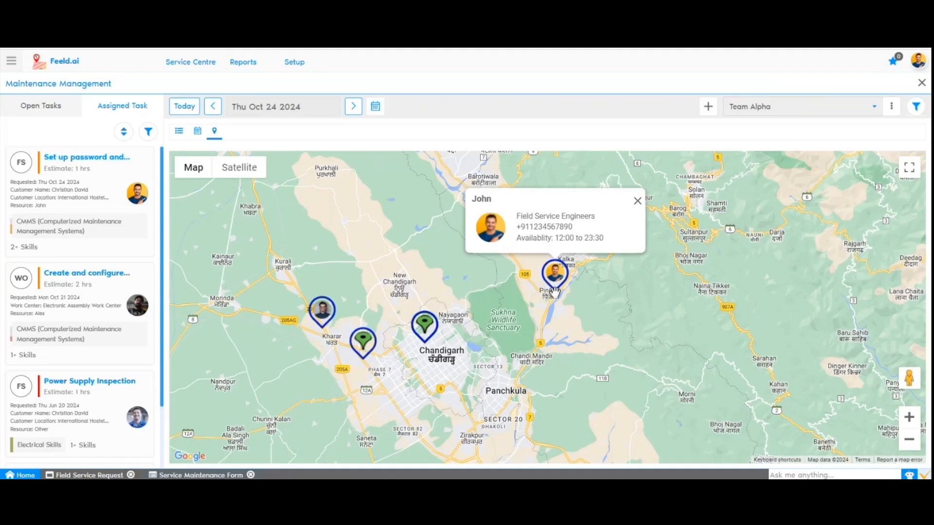
{"action": "left_click", "coordinate": [510, 276]}
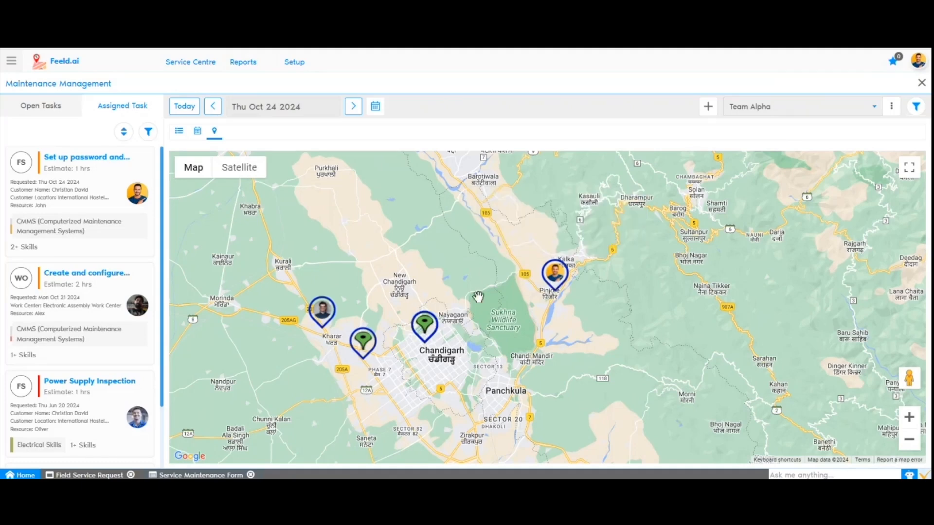
{"action": "left_click", "coordinate": [321, 314]}
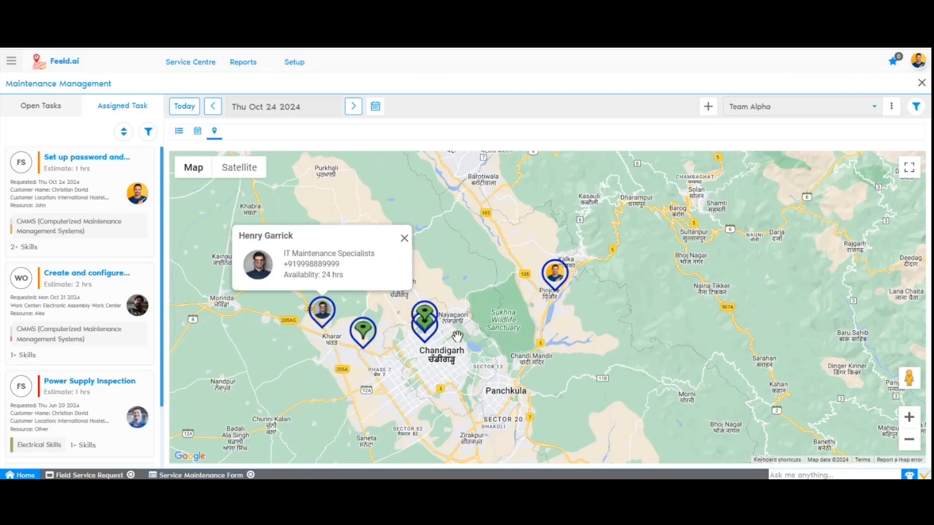
{"action": "left_click", "coordinate": [403, 237]}
Step: Try to schedule the assigned Create and configure work order for Team Alpha's second field service engineer on Fri Oct 25 2024
{"action": "left_click", "coordinate": [375, 106]}
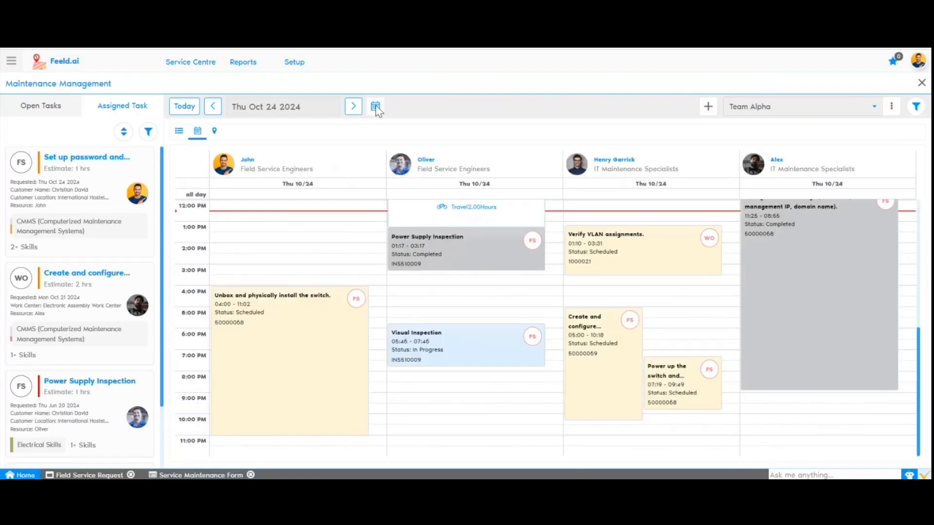
{"action": "left_click", "coordinate": [354, 107]}
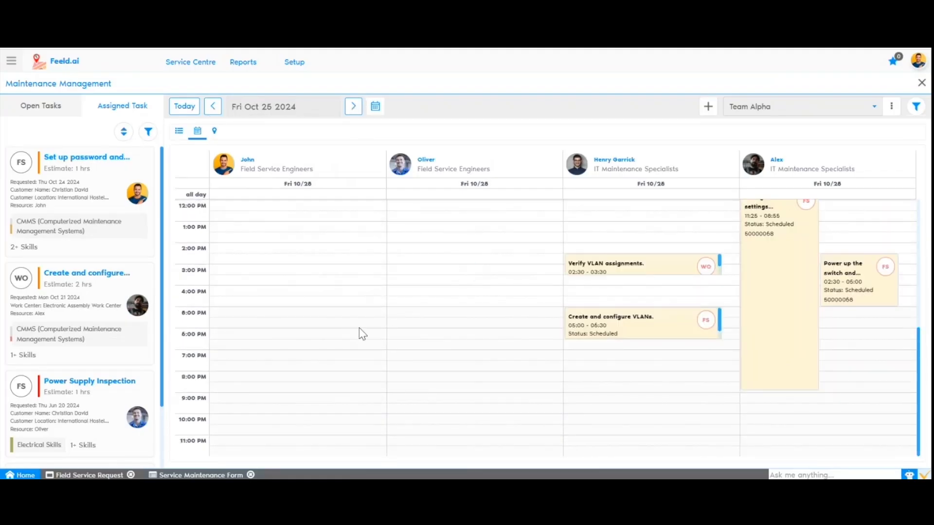
{"action": "left_click_drag", "start_coordinate": [60, 297], "coordinate": [468, 394]}
{"action": "left_click", "coordinate": [310, 258]}
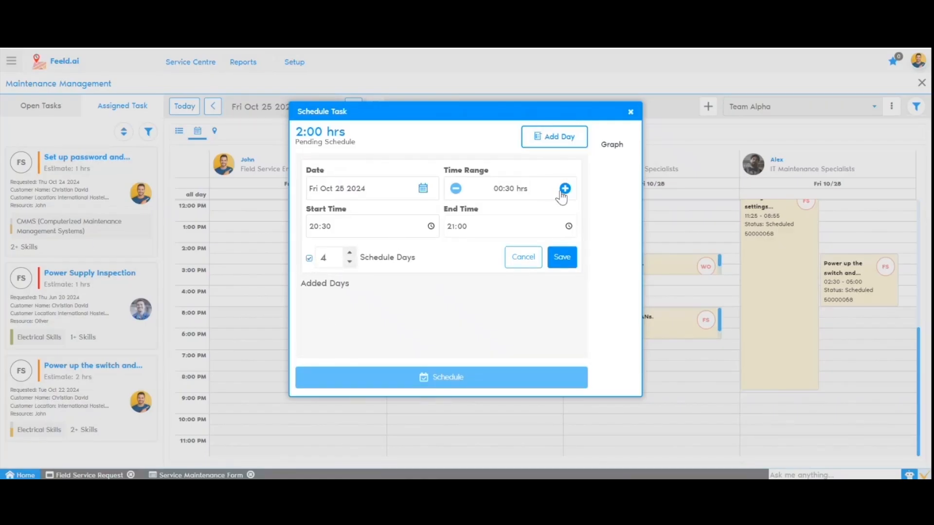
{"action": "left_click", "coordinate": [630, 113]}
Step: Return to the list view, search the open tasks for "configure" and review the details of the basic settings task
{"action": "left_click", "coordinate": [179, 131]}
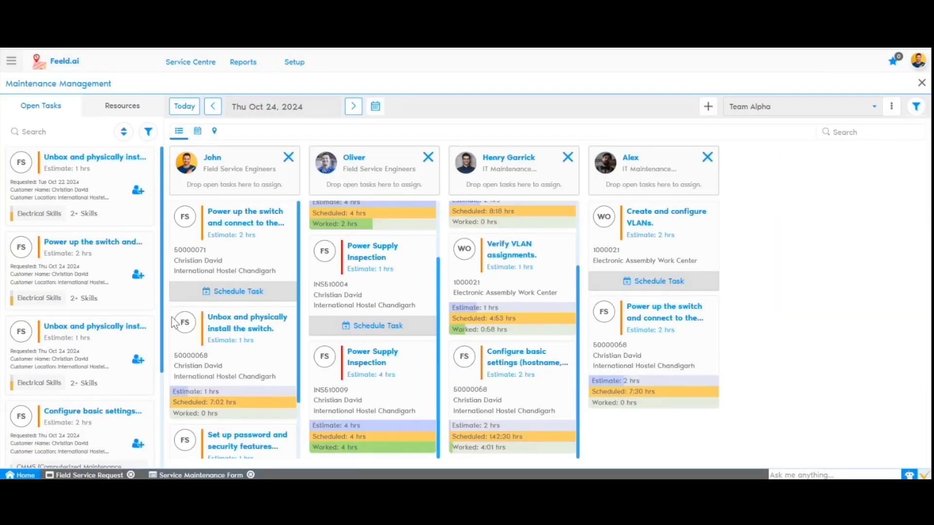
{"action": "left_click", "coordinate": [123, 131]}
{"action": "left_click", "coordinate": [75, 131]}
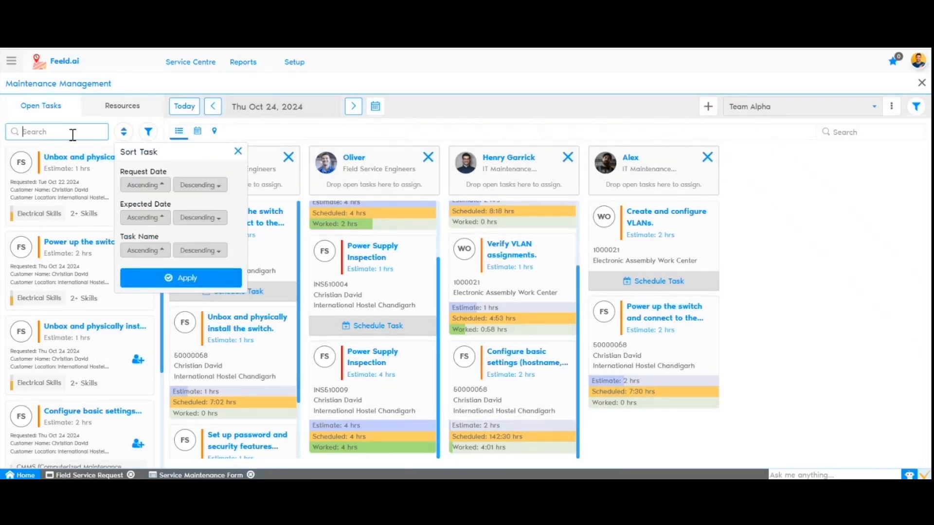
{"action": "left_click", "coordinate": [81, 142]}
{"action": "left_click", "coordinate": [84, 129]}
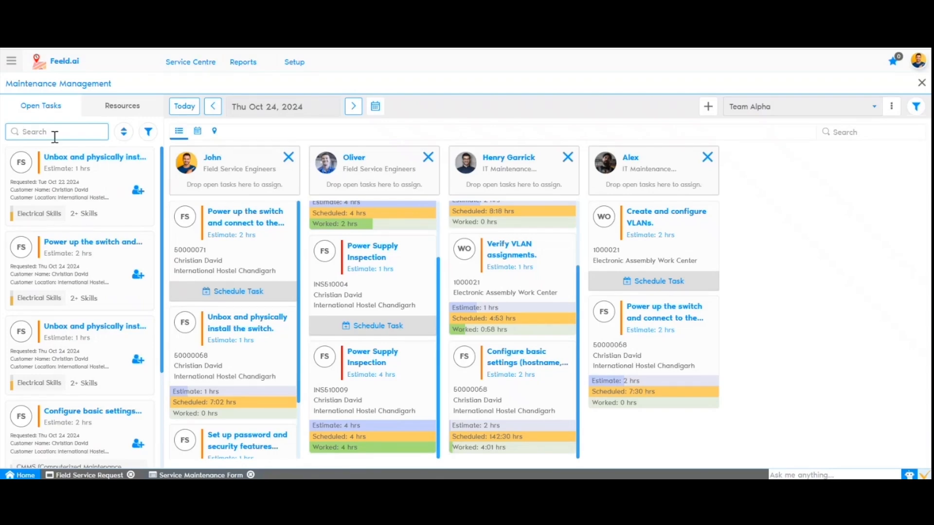
{"action": "type", "text": "c"}
{"action": "type", "text": "onfigure"}
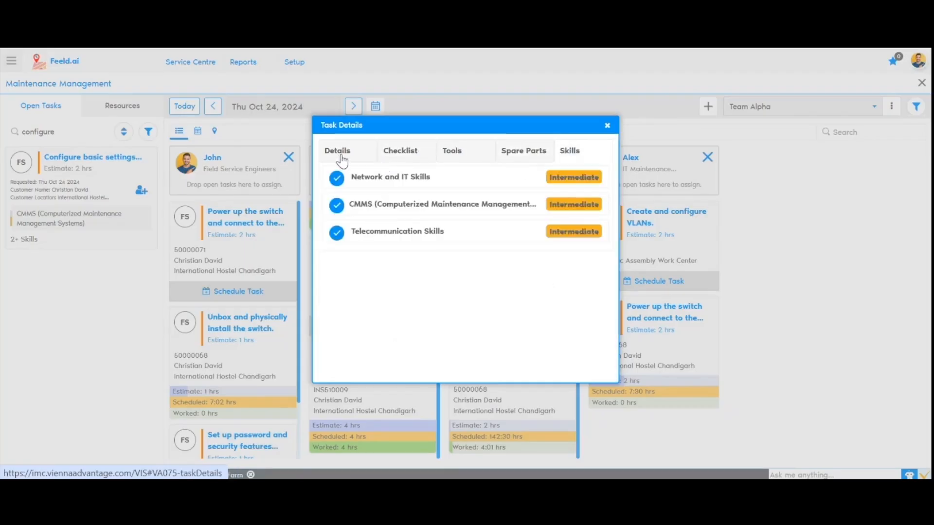
{"action": "left_click", "coordinate": [341, 160]}
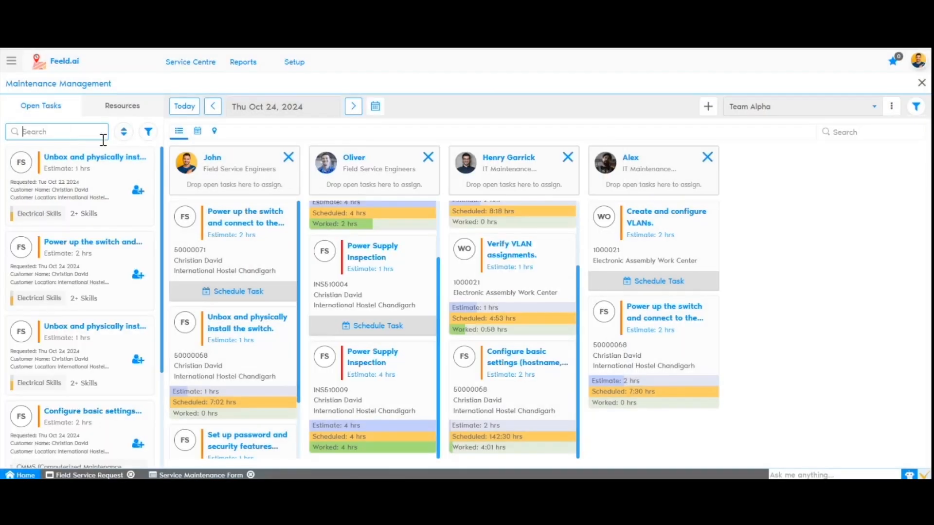
Step: Review the open tasks' sort options and try the Open, FSRs, WOs, Critical and Medium filter options without applying them
{"action": "left_click", "coordinate": [124, 132]}
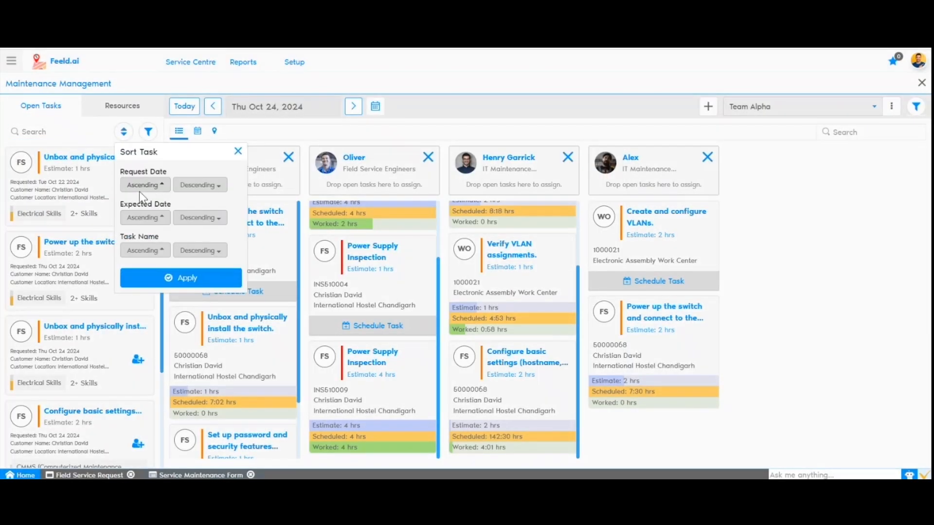
{"action": "left_click", "coordinate": [237, 152]}
{"action": "left_click", "coordinate": [149, 131]}
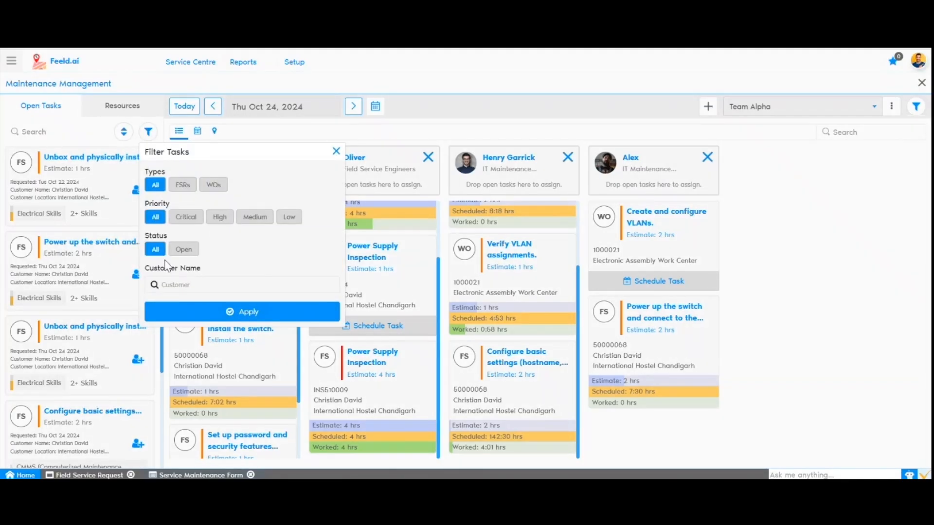
{"action": "left_click", "coordinate": [182, 248]}
{"action": "left_click", "coordinate": [159, 251]}
{"action": "left_click", "coordinate": [187, 186]}
{"action": "left_click", "coordinate": [226, 186]}
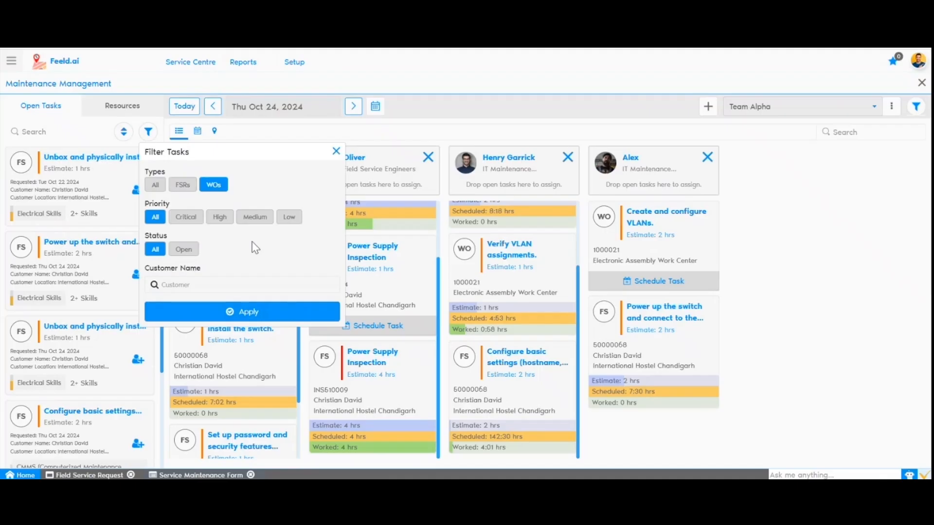
{"action": "left_click", "coordinate": [187, 218]}
{"action": "left_click", "coordinate": [252, 220]}
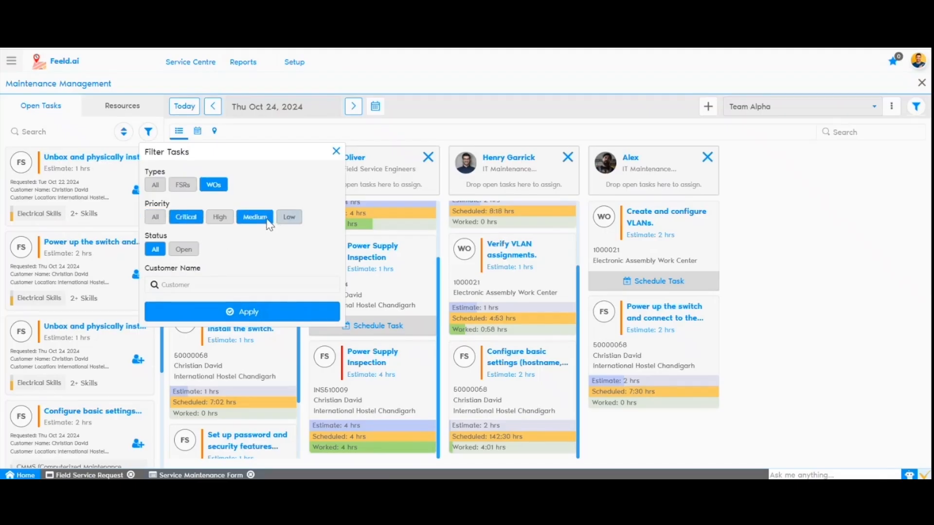
{"action": "left_click", "coordinate": [156, 217]}
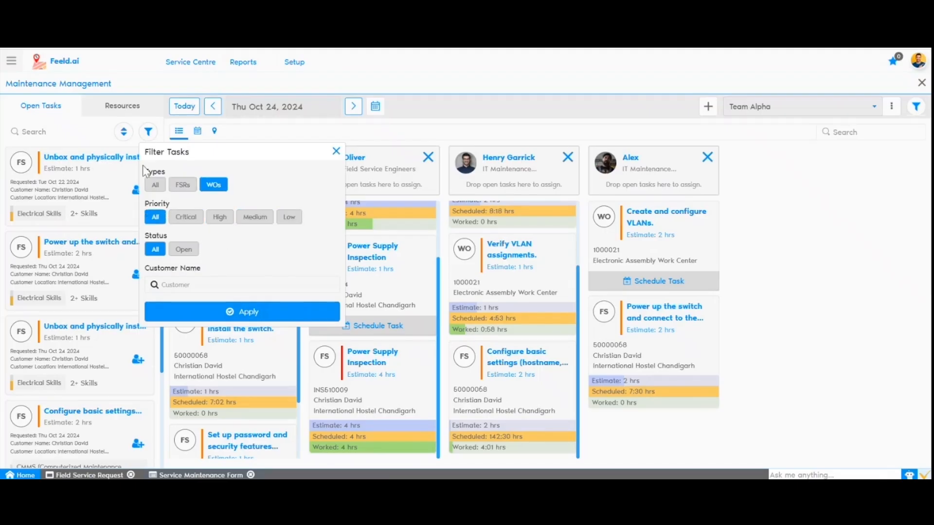
{"action": "left_click", "coordinate": [335, 152]}
Step: Show the Resources list and review its filter options for resource type, skills, skill level, maintenance group, product and asset
{"action": "left_click", "coordinate": [130, 108]}
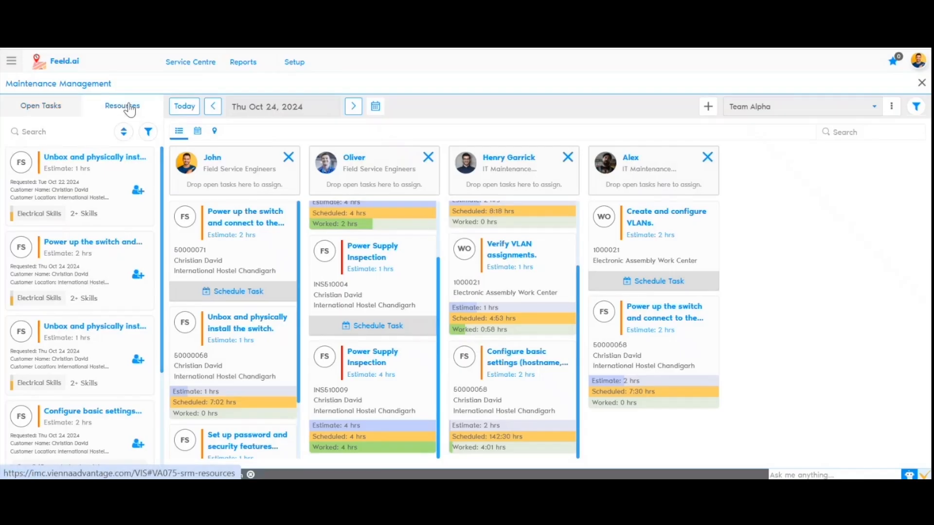
{"action": "left_click", "coordinate": [148, 132]}
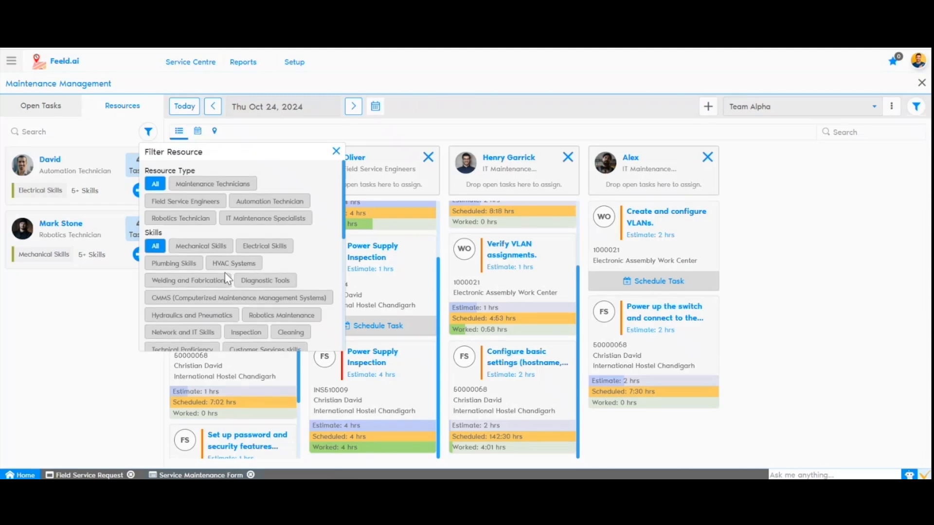
{"action": "scroll", "coordinate": [225, 272], "scroll_direction": "down", "scroll_amount": 5}
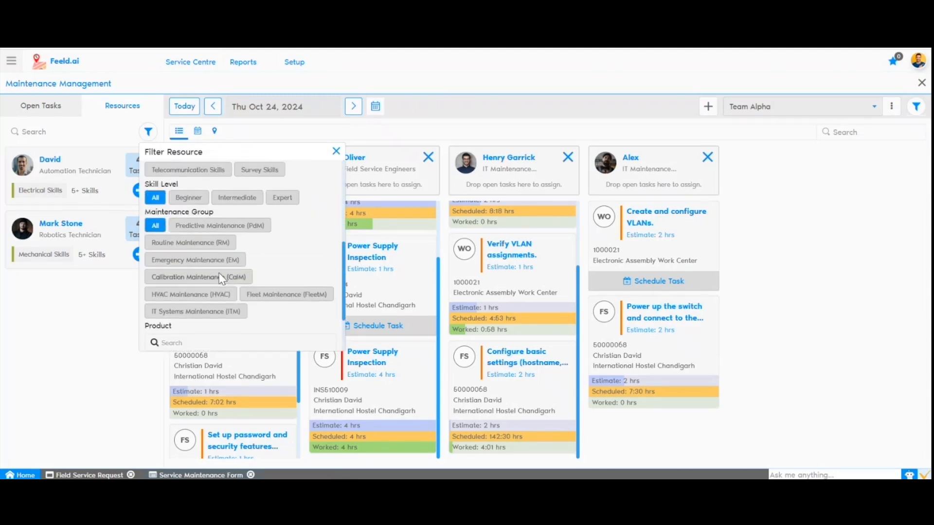
{"action": "scroll", "coordinate": [222, 274], "scroll_direction": "down", "scroll_amount": 3}
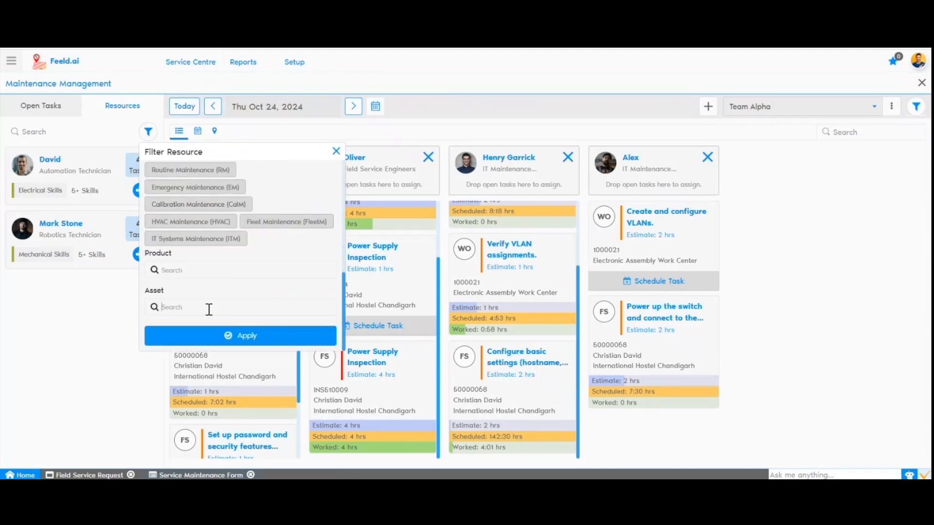
{"action": "left_click", "coordinate": [214, 313]}
{"action": "left_click", "coordinate": [155, 336]}
Step: Return to the open tasks and assign the first Unbox and physically install task to Team Alpha's second IT maintenance specialist
{"action": "left_click", "coordinate": [46, 107]}
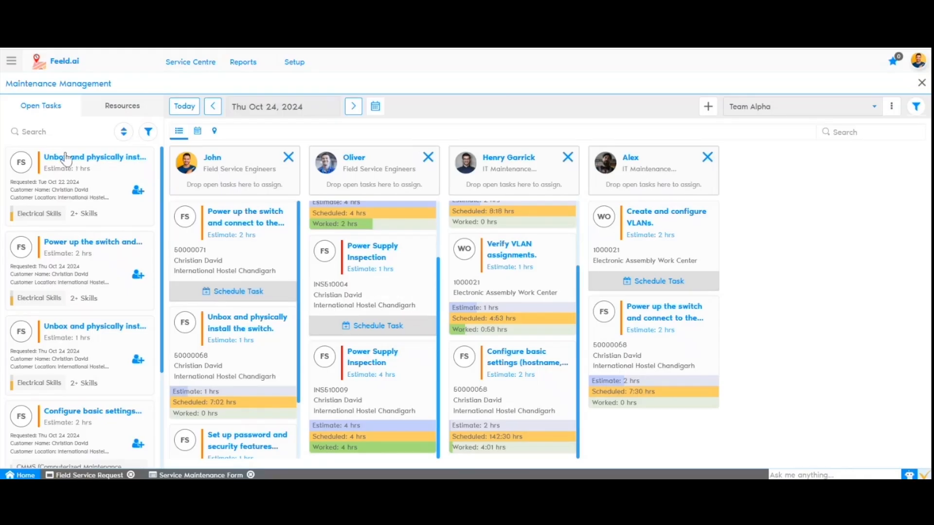
{"action": "left_click_drag", "start_coordinate": [73, 163], "coordinate": [663, 417]}
Step: In the mobile field service app, review the dashboard statistics for October and September 2024, ending on October
{"action": "scroll", "coordinate": [664, 418], "scroll_direction": "down", "scroll_amount": 2}
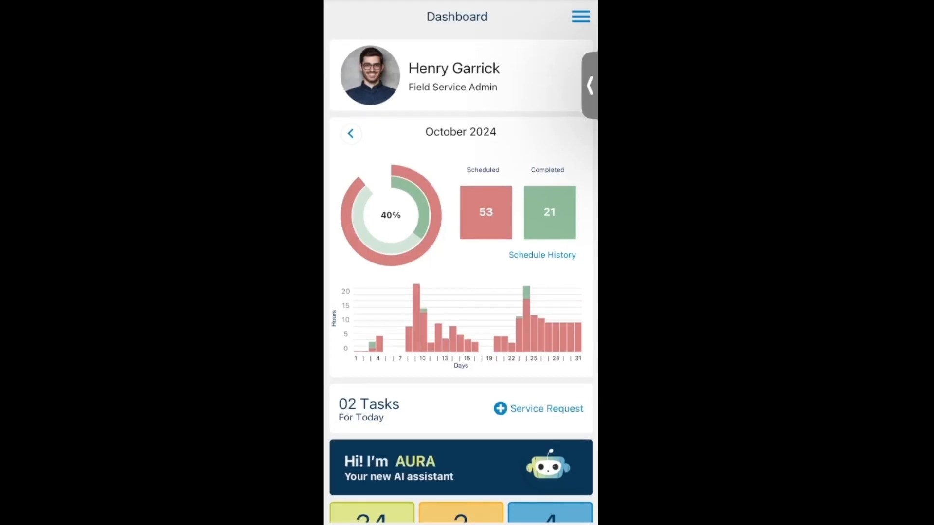
{"action": "scroll", "coordinate": [460, 262], "scroll_direction": "down", "scroll_amount": 3}
{"action": "scroll", "coordinate": [460, 280], "scroll_direction": "up", "scroll_amount": 1}
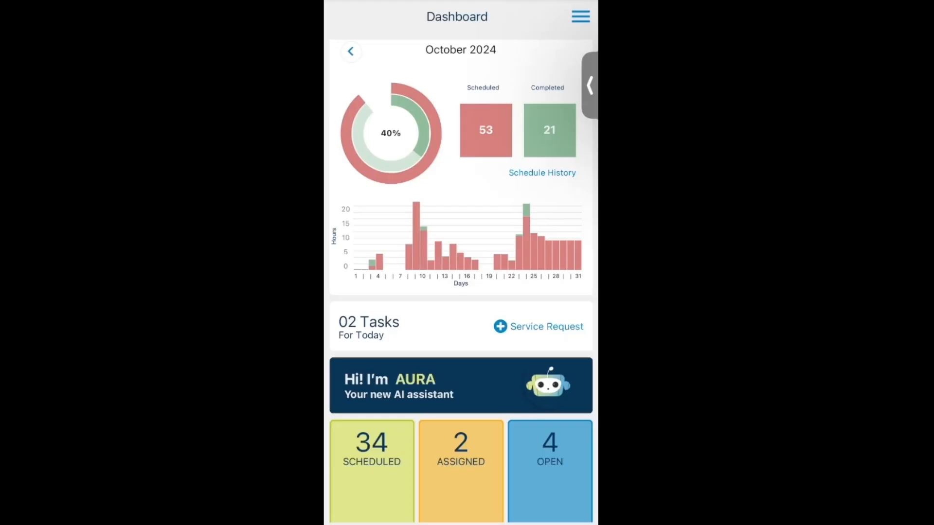
{"action": "left_click", "coordinate": [351, 99]}
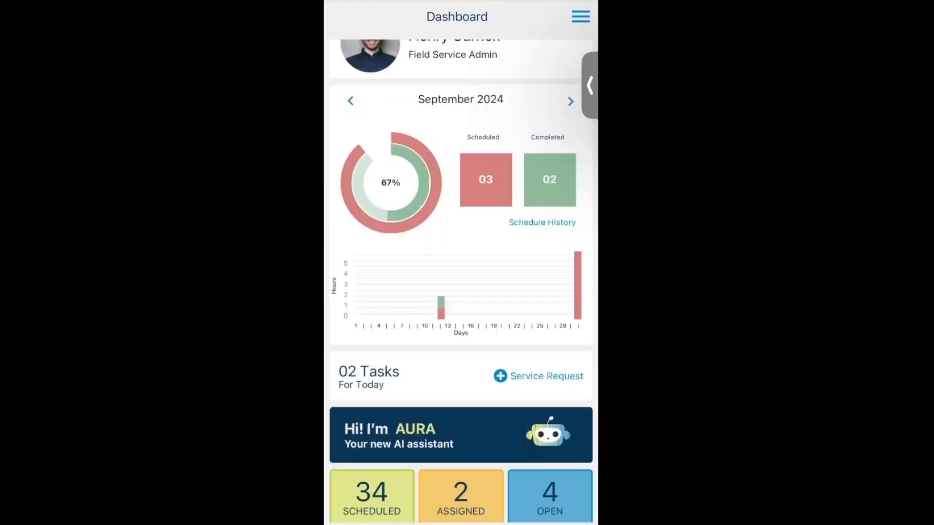
{"action": "left_click", "coordinate": [571, 98]}
Step: View the tasks scheduled for Thu 24 October 2024 and return to the dashboard
{"action": "left_click", "coordinate": [372, 494]}
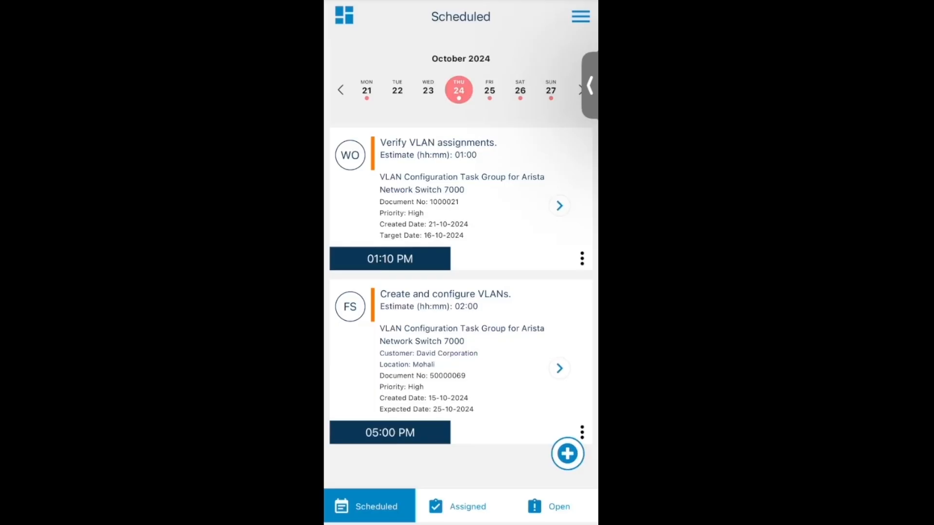
{"action": "left_click", "coordinate": [344, 15]}
{"action": "scroll", "coordinate": [461, 282], "scroll_direction": "down", "scroll_amount": 1}
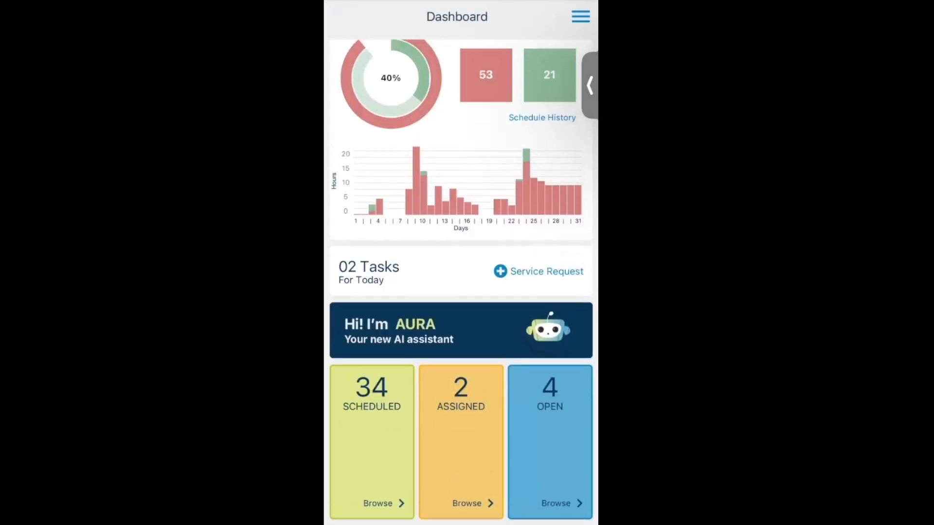
Step: Try out a new service request of type Field Service and back out to the dashboard from its maintenance type page
{"action": "left_click", "coordinate": [539, 272]}
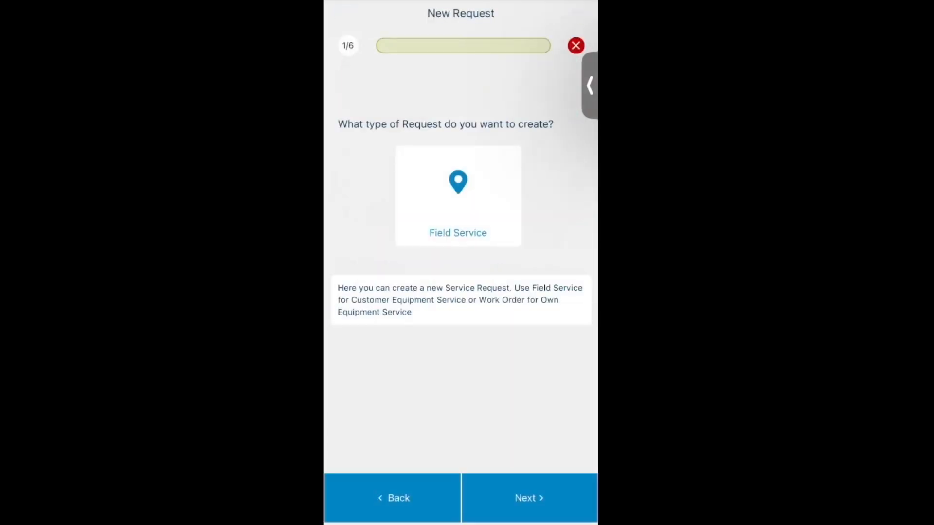
{"action": "left_click", "coordinate": [459, 197]}
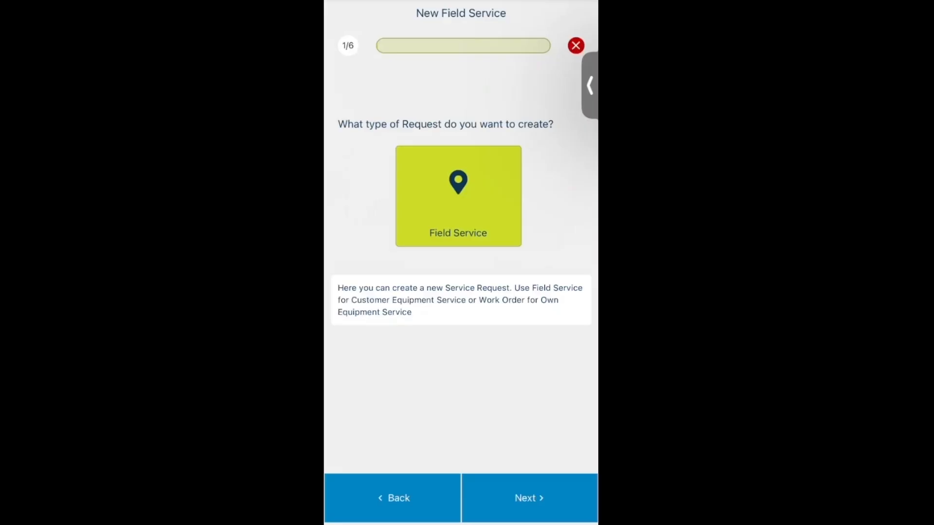
{"action": "left_click", "coordinate": [529, 498]}
{"action": "left_click", "coordinate": [393, 498]}
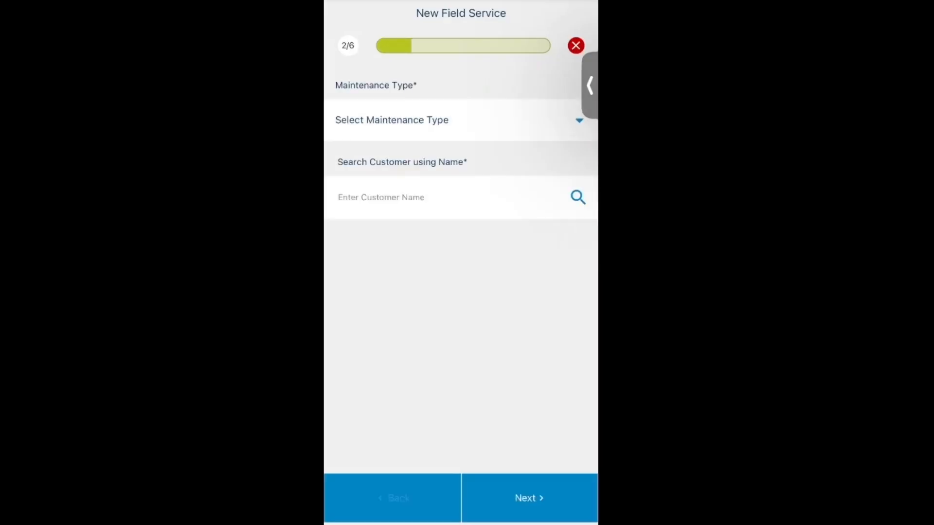
{"action": "left_click", "coordinate": [393, 498]}
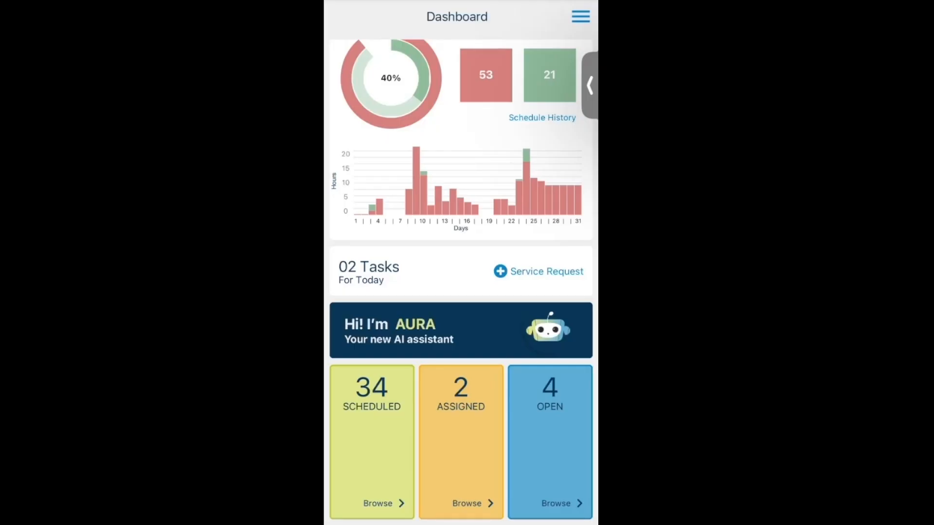
Step: Open the "Unbox and physically install the switch" task from the open tasks and examine its details and customer location map
{"action": "left_click", "coordinate": [550, 438]}
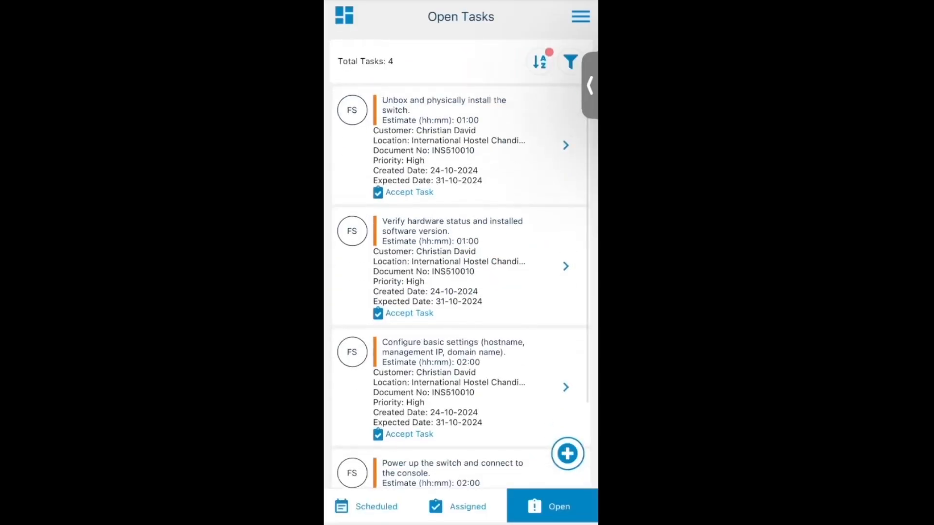
{"action": "left_click", "coordinate": [453, 141]}
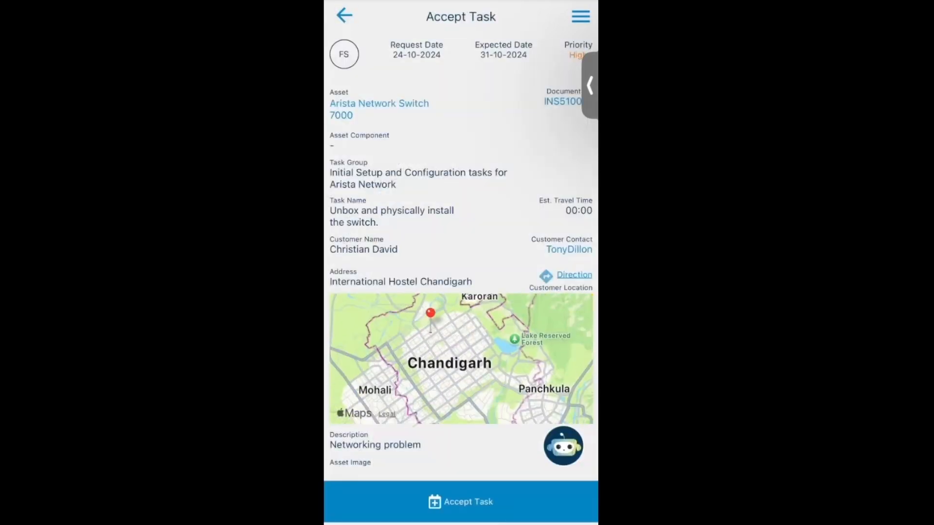
{"action": "left_click_drag", "start_coordinate": [461, 341], "coordinate": [479, 378]}
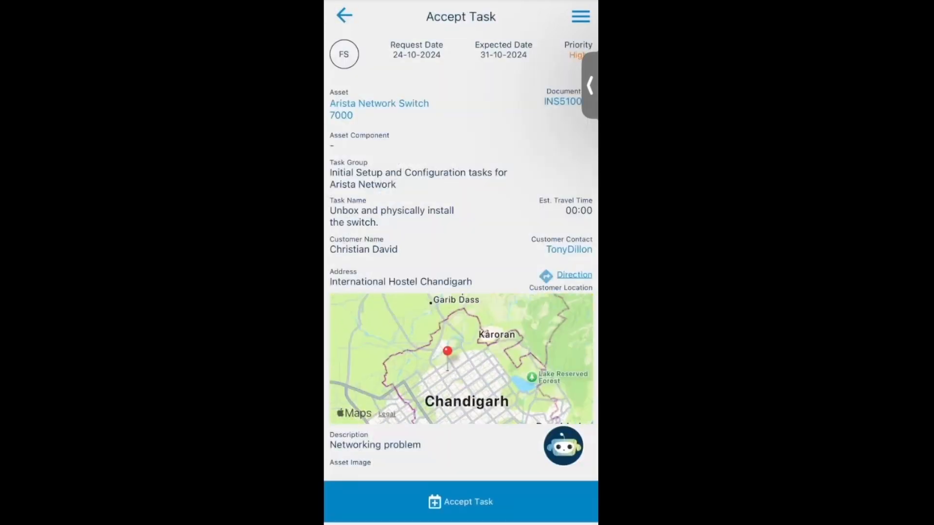
{"action": "scroll", "coordinate": [461, 257], "scroll_direction": "down", "scroll_amount": 3}
{"action": "scroll", "coordinate": [461, 258], "scroll_direction": "up", "scroll_amount": 3}
{"action": "left_click_drag", "start_coordinate": [590, 86], "coordinate": [590, 211]}
Step: Examine the details and people of the task's Arista Network Switch 7000 asset
{"action": "left_click", "coordinate": [380, 104]}
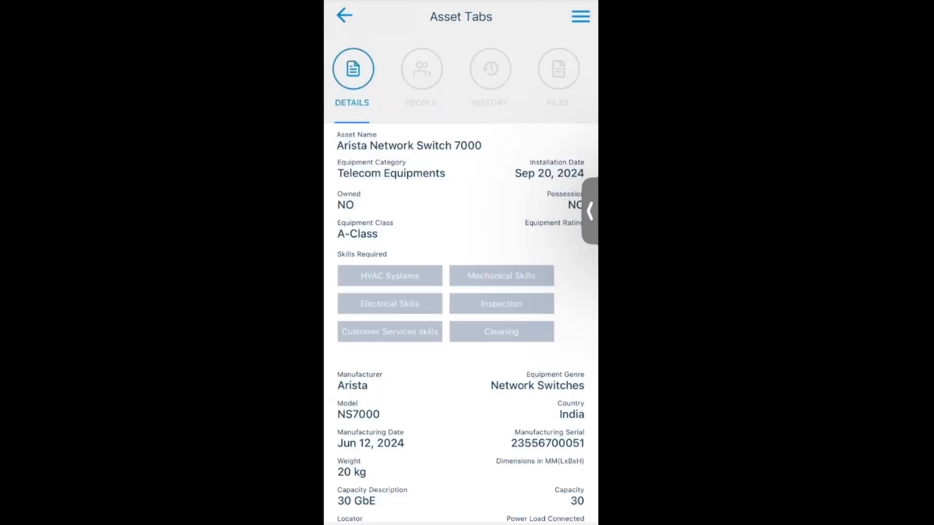
{"action": "scroll", "coordinate": [462, 321], "scroll_direction": "down", "scroll_amount": 3}
{"action": "scroll", "coordinate": [461, 321], "scroll_direction": "up", "scroll_amount": 3}
{"action": "left_click", "coordinate": [422, 70]}
{"action": "scroll", "coordinate": [461, 350], "scroll_direction": "down", "scroll_amount": 5}
{"action": "scroll", "coordinate": [461, 350], "scroll_direction": "up", "scroll_amount": 5}
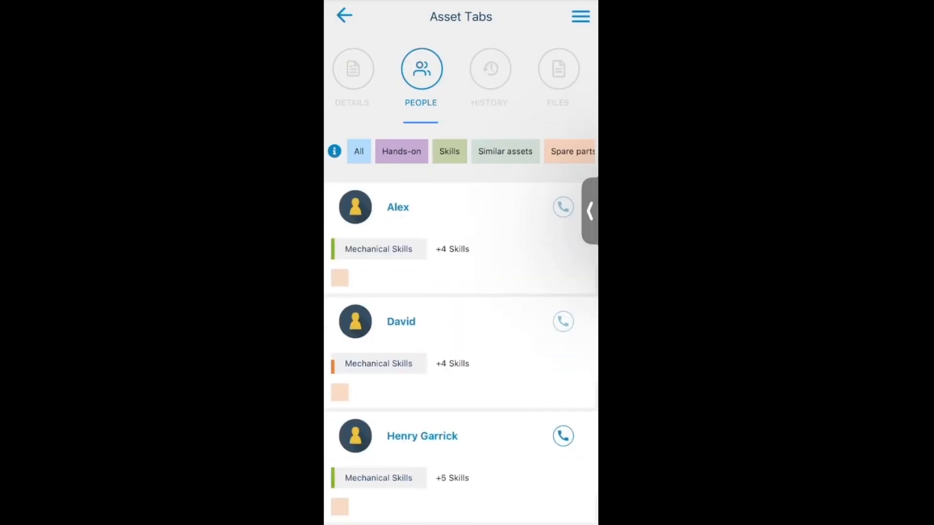
Step: Review the history, files, spare parts and tasks recorded for the Arista Network Switch 7000
{"action": "scroll", "coordinate": [461, 151], "scroll_direction": "right", "scroll_amount": 1}
{"action": "left_click", "coordinate": [491, 69]}
{"action": "scroll", "coordinate": [461, 321], "scroll_direction": "down", "scroll_amount": 5}
{"action": "scroll", "coordinate": [461, 321], "scroll_direction": "up", "scroll_amount": 5}
{"action": "left_click", "coordinate": [524, 69]}
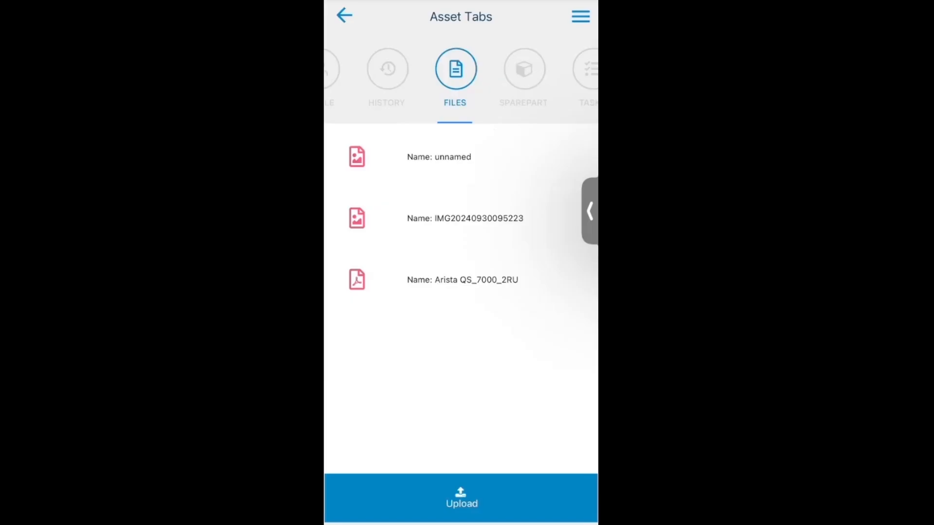
{"action": "left_click_drag", "start_coordinate": [535, 340], "coordinate": [389, 340]}
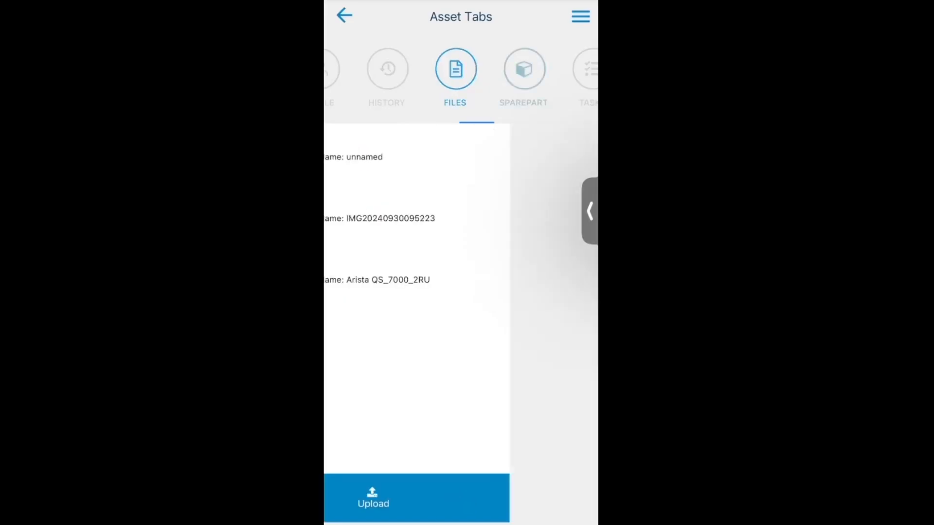
{"action": "left_click_drag", "start_coordinate": [535, 341], "coordinate": [389, 341]}
{"action": "left_click_drag", "start_coordinate": [389, 69], "coordinate": [535, 69]}
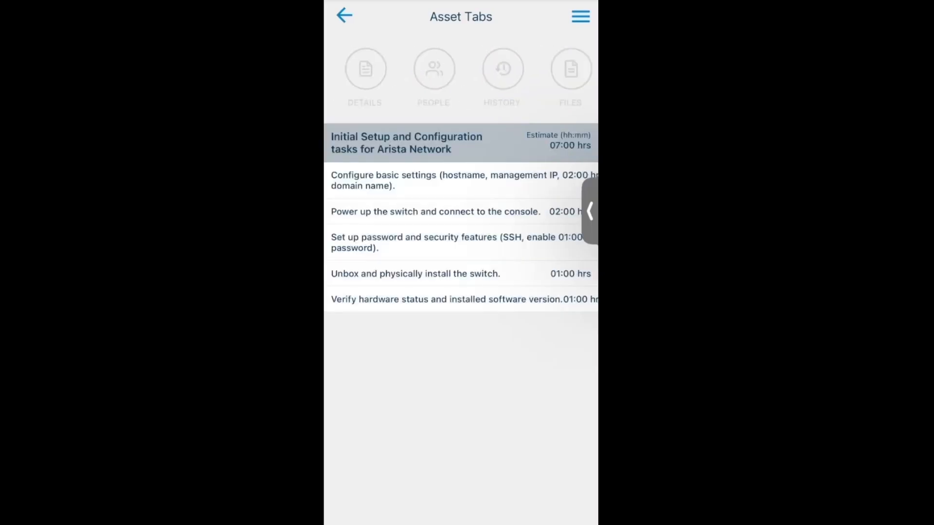
Step: Recheck the asset's general details and return to the open task
{"action": "left_click", "coordinate": [354, 69]}
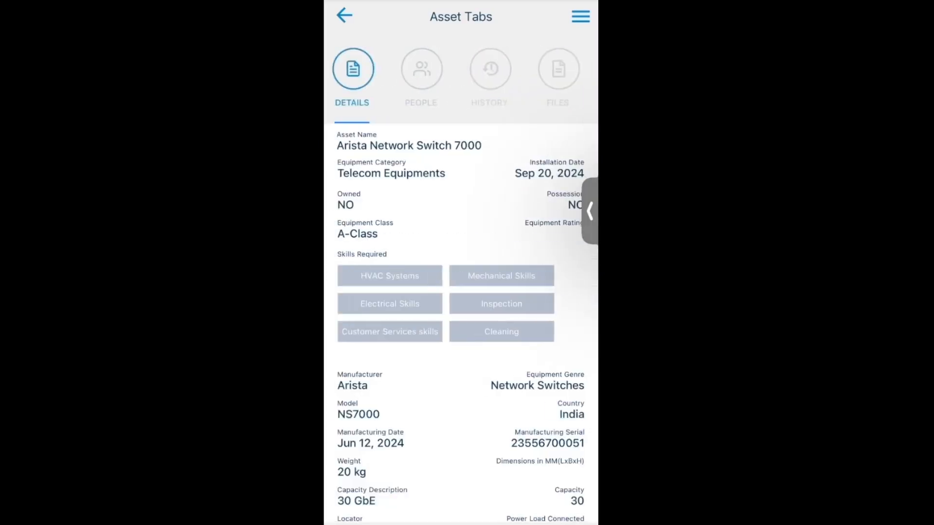
{"action": "scroll", "coordinate": [461, 324], "scroll_direction": "down", "scroll_amount": 2}
{"action": "scroll", "coordinate": [462, 323], "scroll_direction": "up", "scroll_amount": 2}
{"action": "left_click", "coordinate": [344, 16]}
Step: Check over the "Unbox and physically install the switch" task once more and accept it
{"action": "scroll", "coordinate": [461, 324], "scroll_direction": "down", "scroll_amount": 3}
{"action": "scroll", "coordinate": [461, 324], "scroll_direction": "up", "scroll_amount": 3}
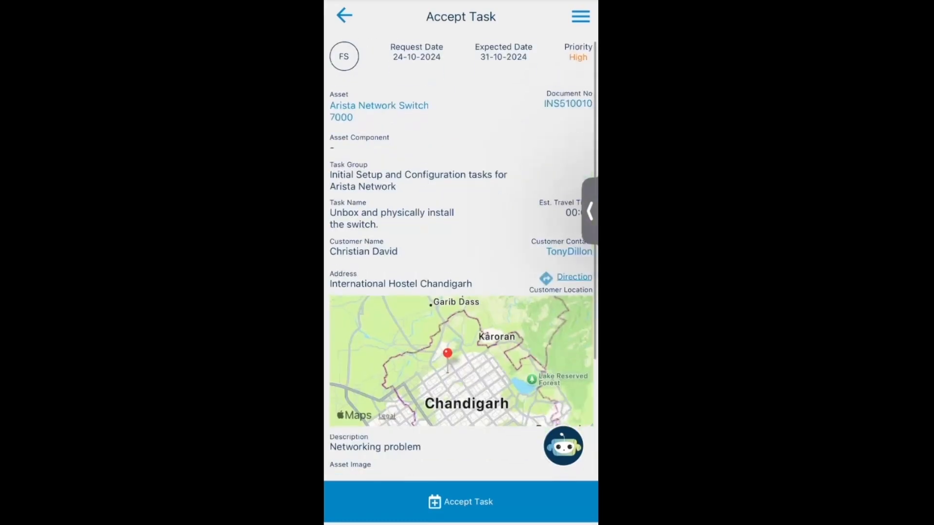
{"action": "left_click", "coordinate": [344, 15]}
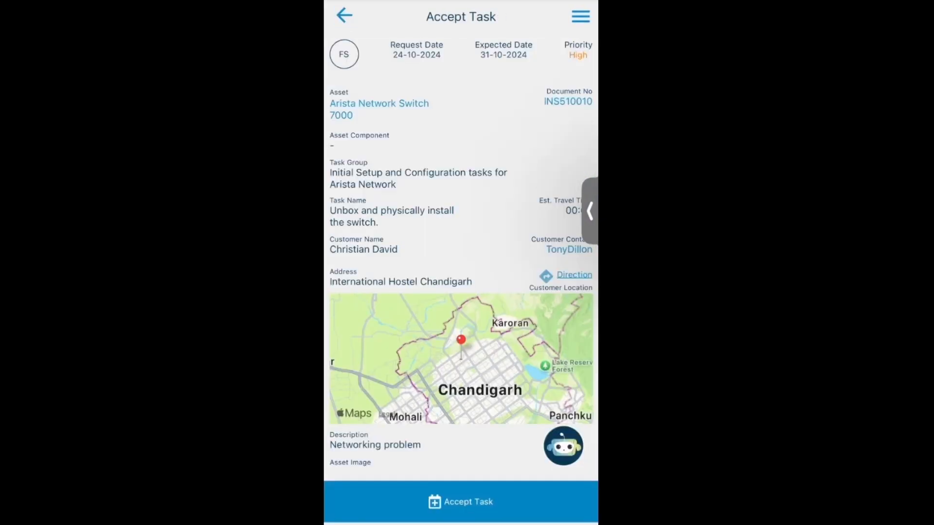
{"action": "scroll", "coordinate": [462, 292], "scroll_direction": "down", "scroll_amount": 3}
{"action": "scroll", "coordinate": [461, 292], "scroll_direction": "up", "scroll_amount": 3}
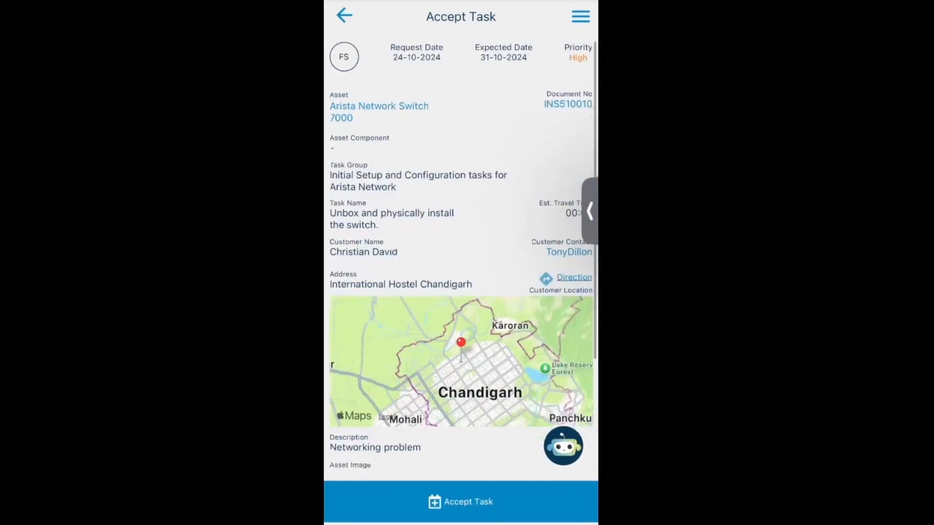
{"action": "left_click", "coordinate": [461, 502]}
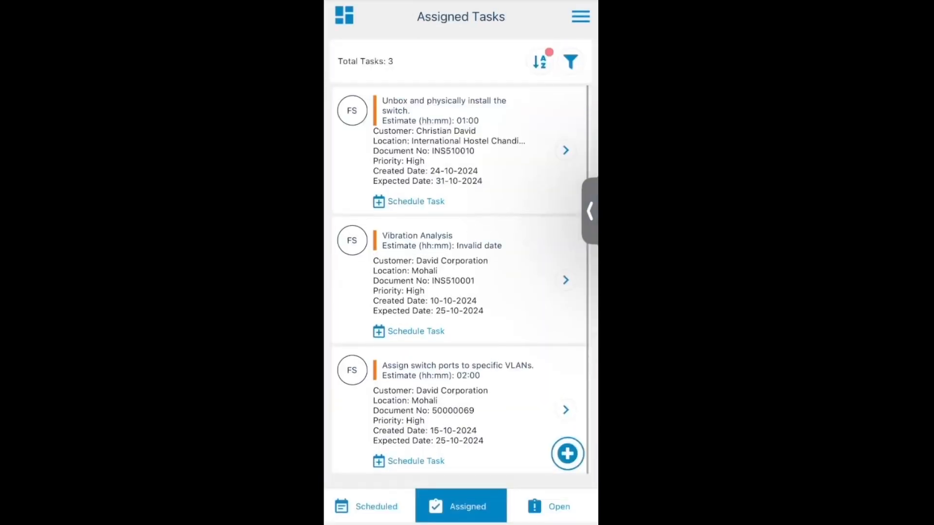
Step: Schedule the assigned "Unbox and physically install the switch" task with slots starting Thu 24 at 12:41 and 01:35, and Fri 25 at 02:50–03:50
{"action": "scroll", "coordinate": [461, 292], "scroll_direction": "up", "scroll_amount": 3}
{"action": "left_click", "coordinate": [438, 141]}
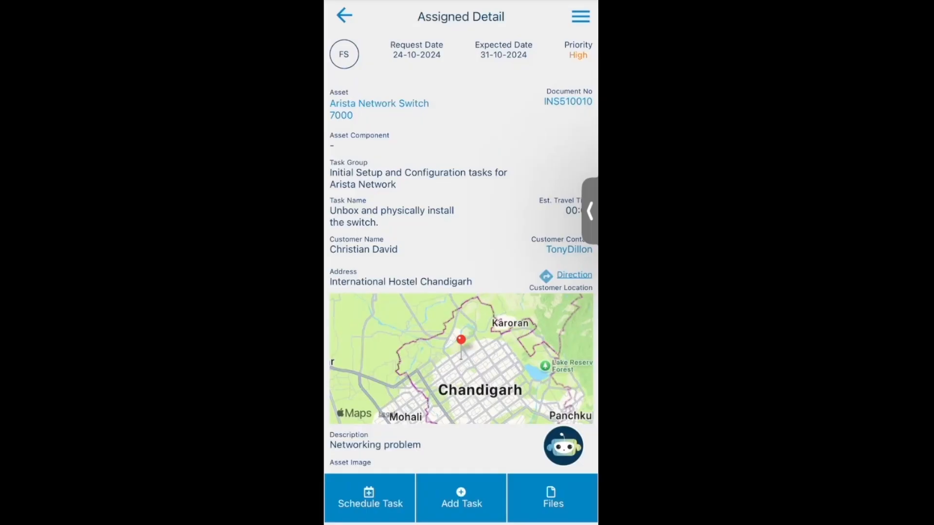
{"action": "left_click", "coordinate": [370, 498]}
{"action": "left_click", "coordinate": [392, 498]}
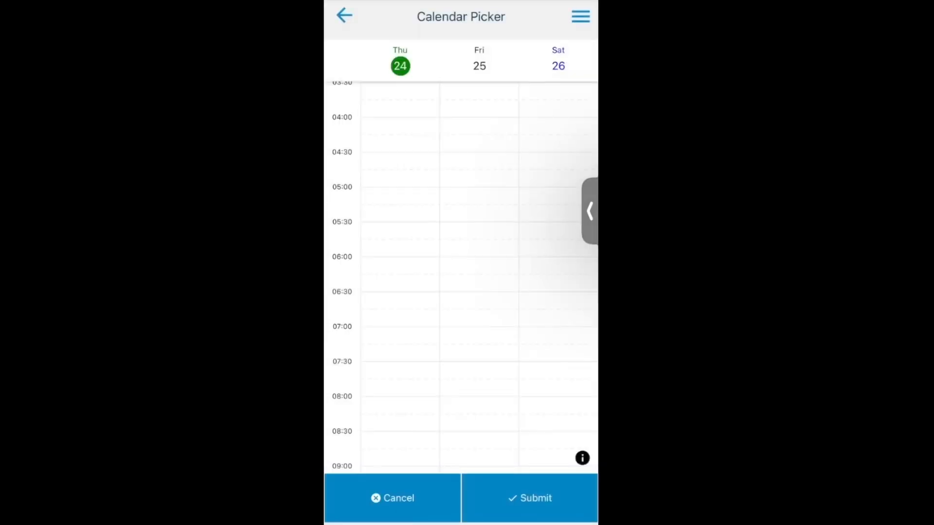
{"action": "left_click", "coordinate": [479, 278]}
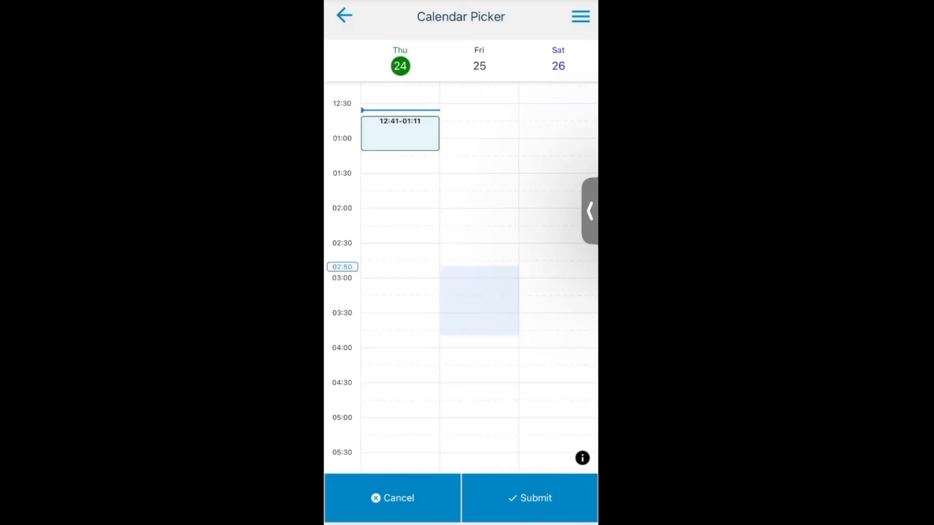
{"action": "left_click", "coordinate": [400, 181]}
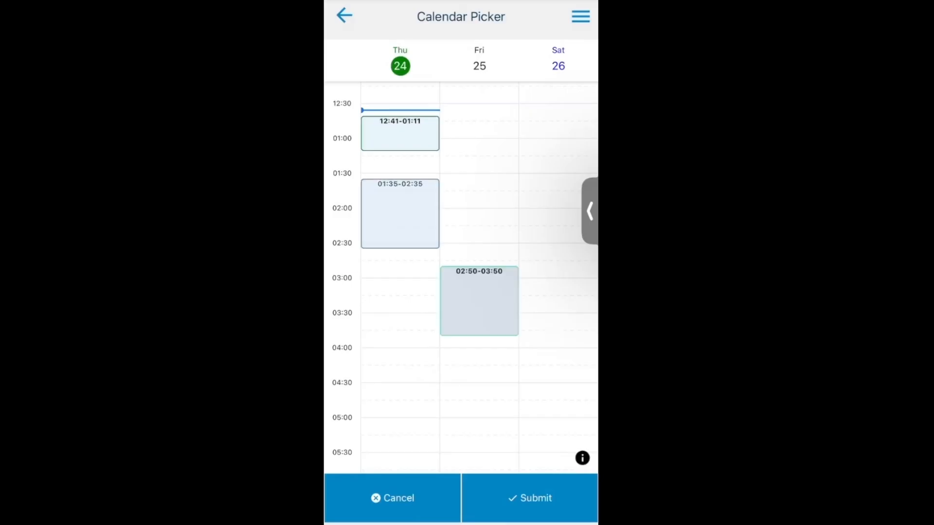
{"action": "left_click", "coordinate": [400, 214]}
{"action": "left_click_drag", "start_coordinate": [400, 245], "coordinate": [400, 448]}
{"action": "left_click", "coordinate": [529, 498]}
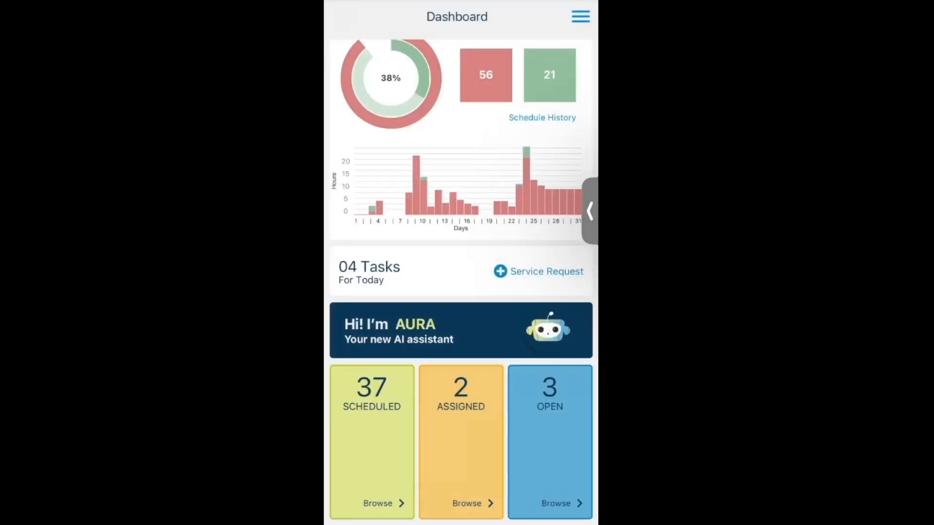
Step: Review the updated dashboard, then view the checklist and details of the scheduled "Unbox and physically install the switch" task
{"action": "scroll", "coordinate": [461, 263], "scroll_direction": "up", "scroll_amount": 3}
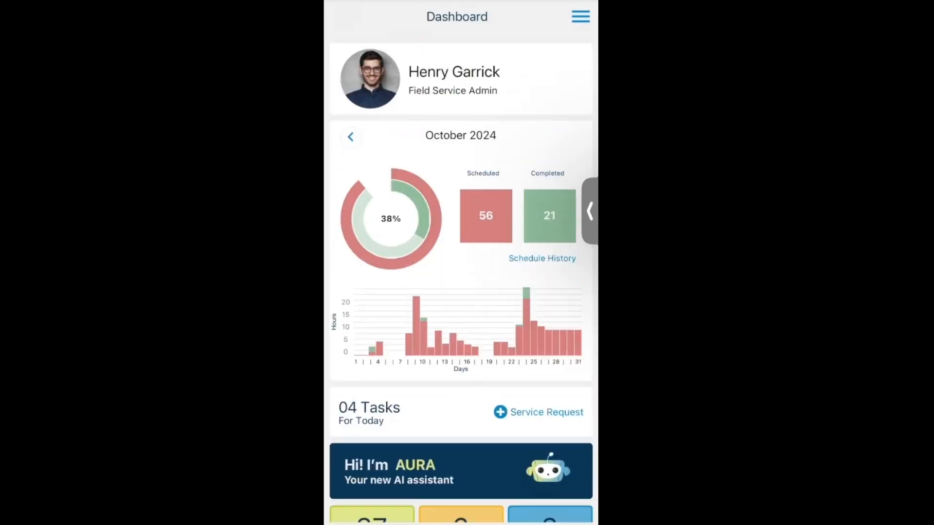
{"action": "scroll", "coordinate": [460, 263], "scroll_direction": "down", "scroll_amount": 2}
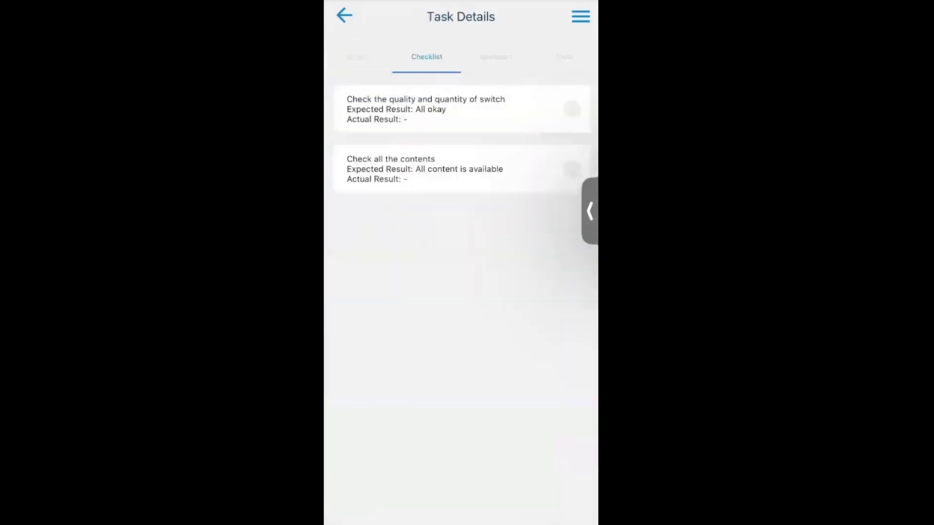
{"action": "scroll", "coordinate": [460, 302], "scroll_direction": "left", "scroll_amount": 5}
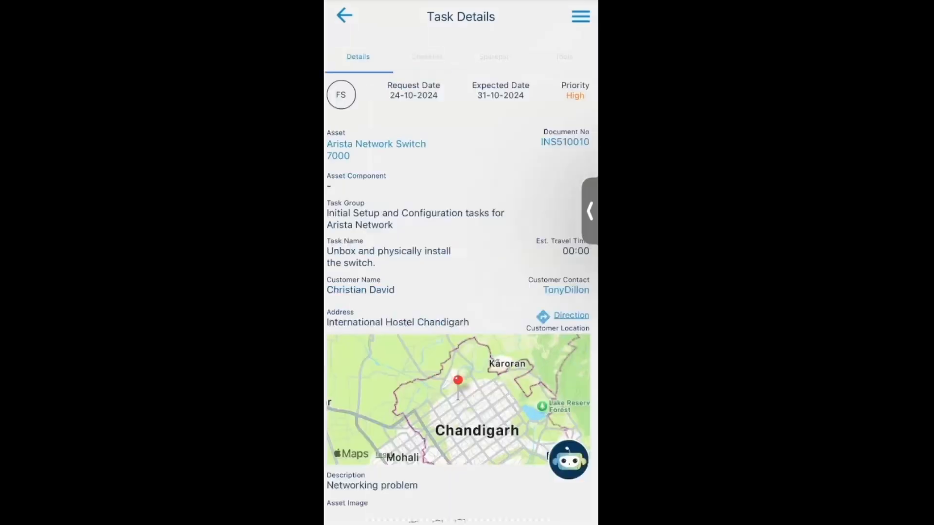
Step: Look through the scheduled task's details and view the customer contact's information
{"action": "scroll", "coordinate": [461, 301], "scroll_direction": "down", "scroll_amount": 3}
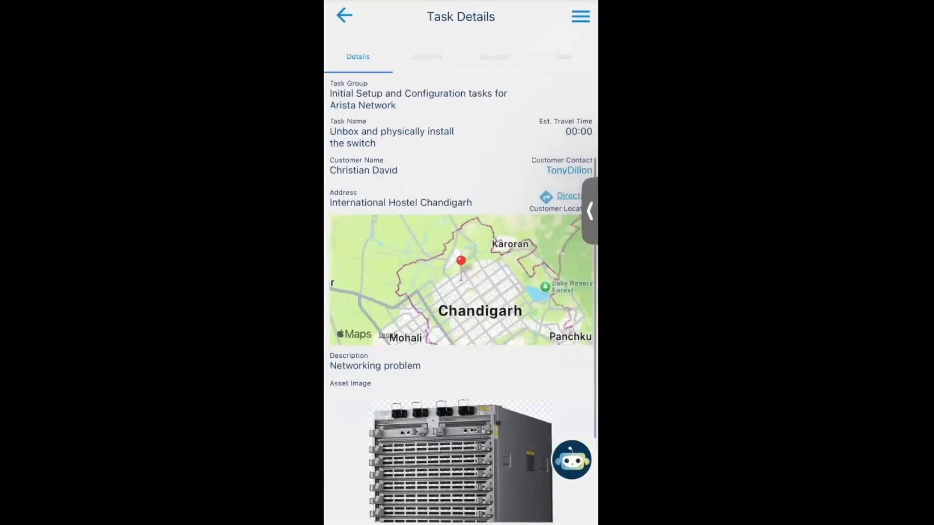
{"action": "scroll", "coordinate": [461, 302], "scroll_direction": "up", "scroll_amount": 2}
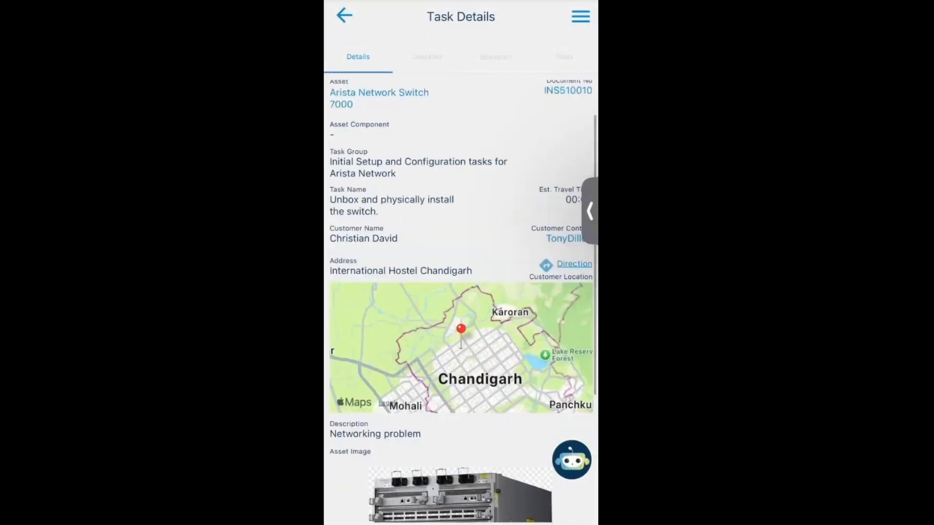
{"action": "left_click", "coordinate": [565, 239]}
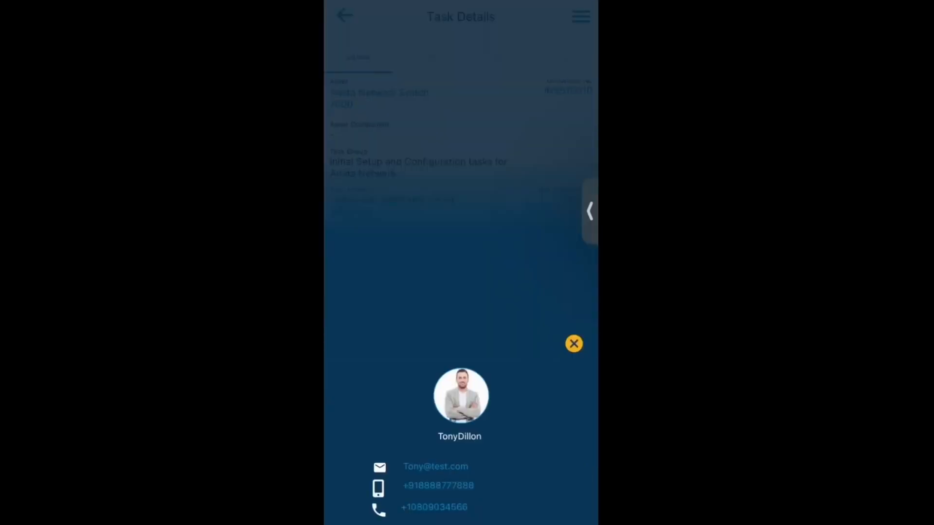
{"action": "left_click", "coordinate": [574, 344]}
Step: Examine the scheduled task's spareparts, tools, files and checklist
{"action": "left_click", "coordinate": [564, 57]}
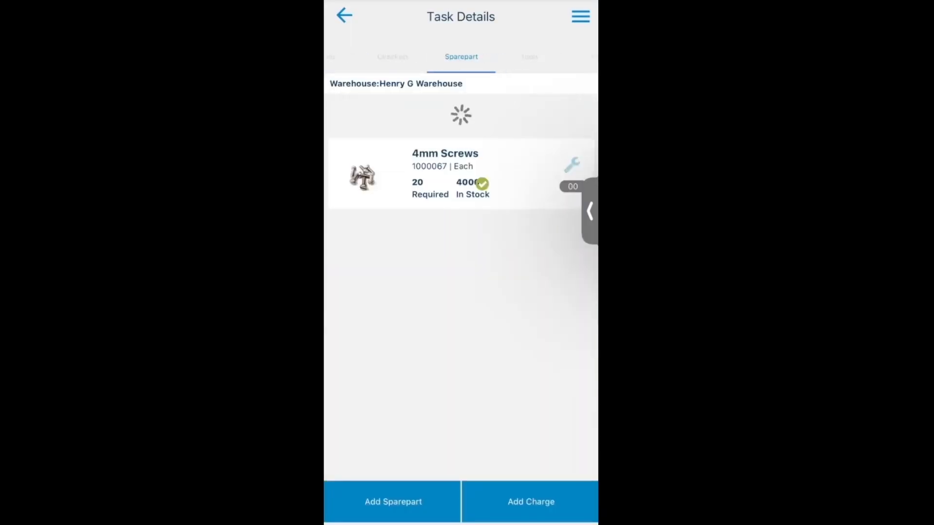
{"action": "left_click", "coordinate": [530, 57]}
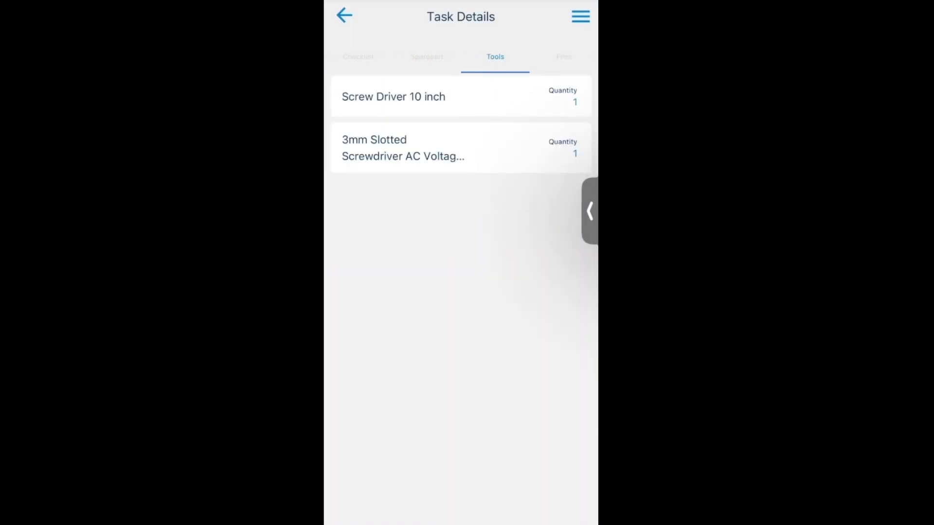
{"action": "left_click", "coordinate": [564, 57]}
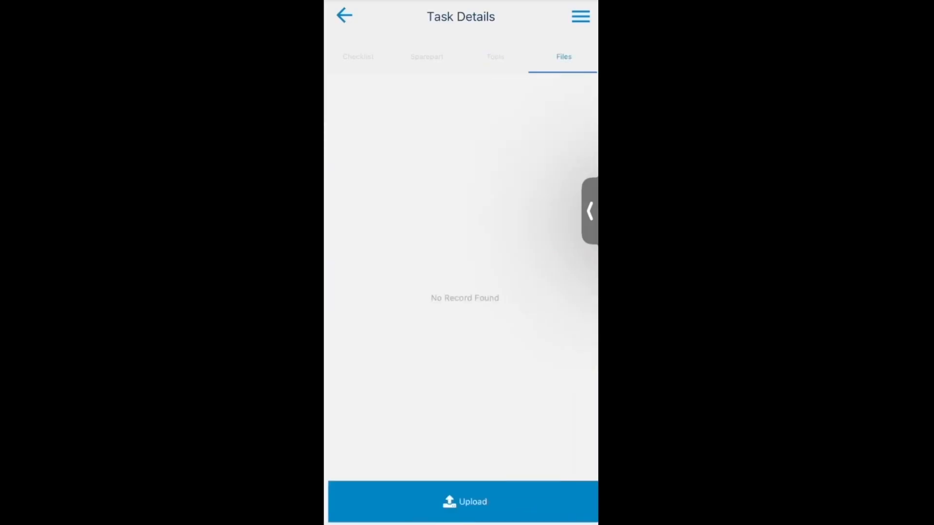
{"action": "mouse_move", "coordinate": [379, 292]}
{"action": "left_mouse_down"}
{"action": "mouse_move", "coordinate": [550, 292]}
{"action": "mouse_move", "coordinate": [380, 292]}
{"action": "left_mouse_up"}
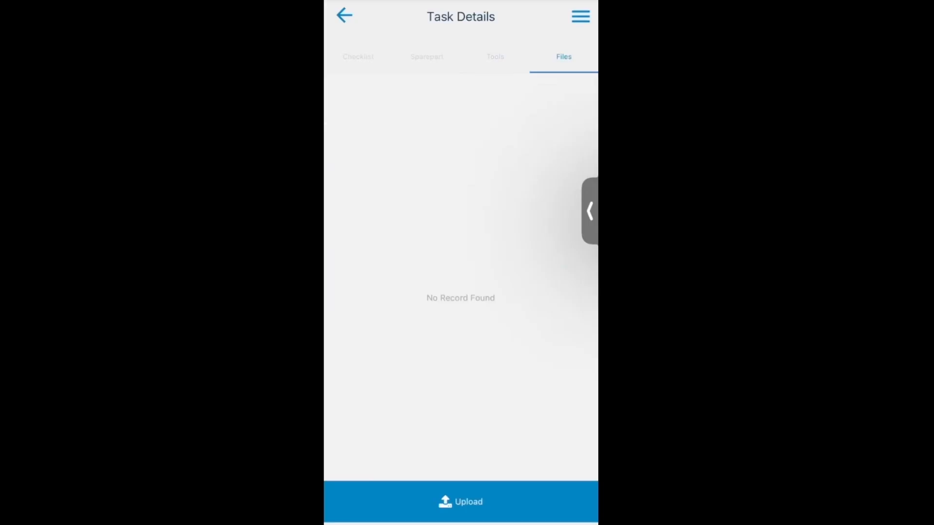
{"action": "left_click", "coordinate": [495, 57]}
{"action": "left_click", "coordinate": [358, 57]}
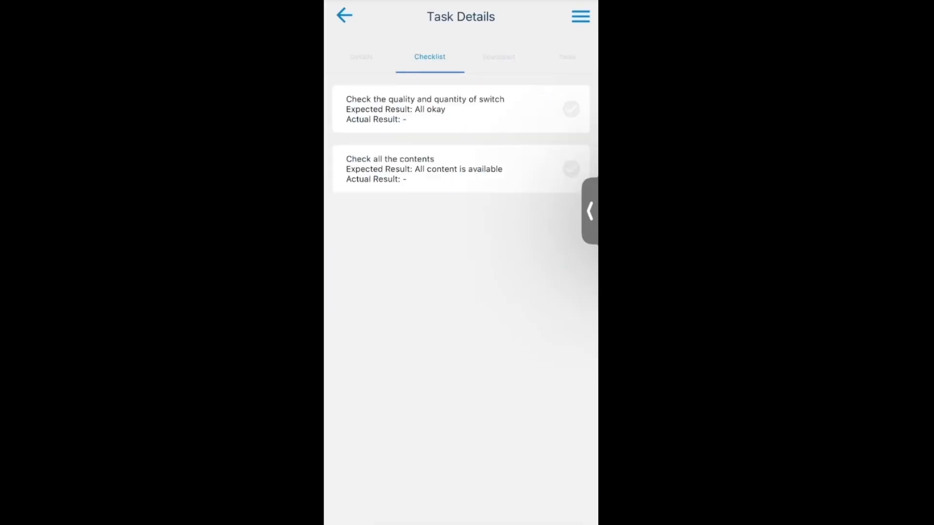
{"action": "scroll", "coordinate": [460, 302], "scroll_direction": "down", "scroll_amount": 6}
{"action": "scroll", "coordinate": [461, 302], "scroll_direction": "up", "scroll_amount": 7}
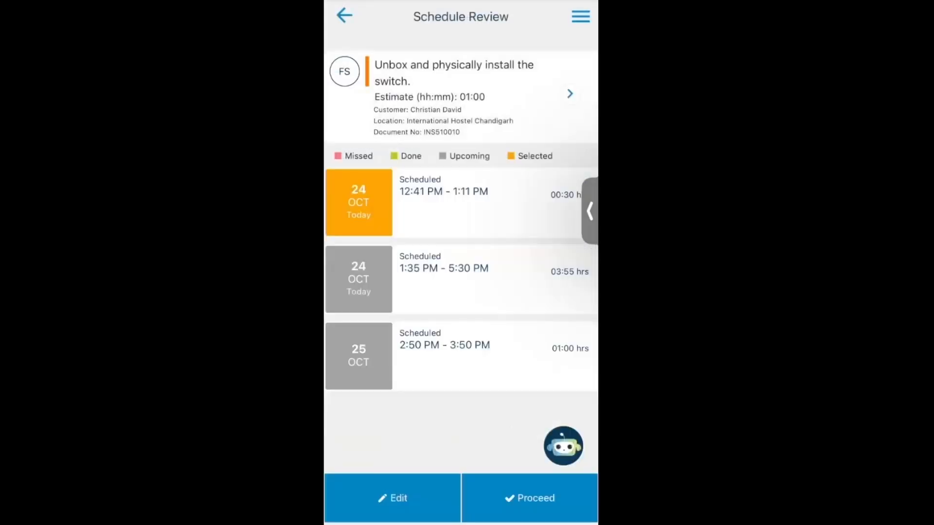
Step: Proceed with the schedule and start travel, confirming that the listed tools and spareparts are carried
{"action": "left_click", "coordinate": [538, 499]}
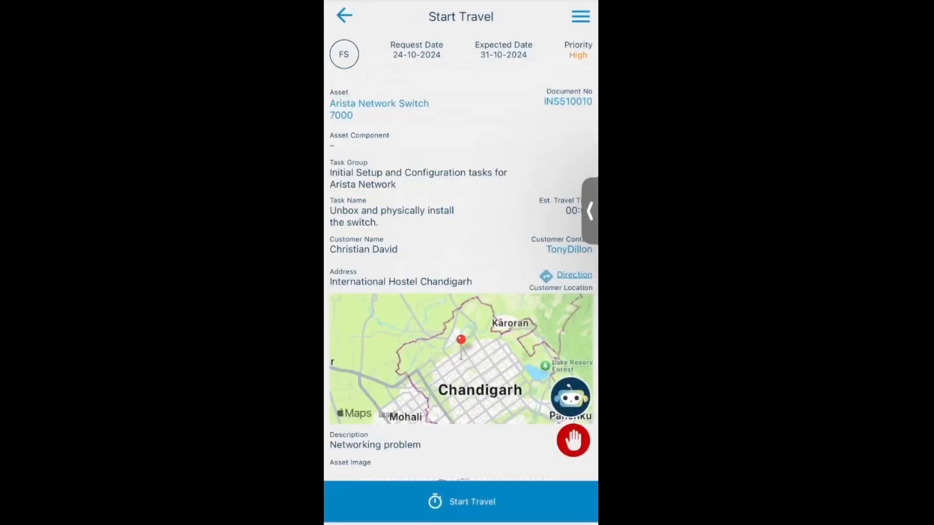
{"action": "left_click", "coordinate": [460, 501]}
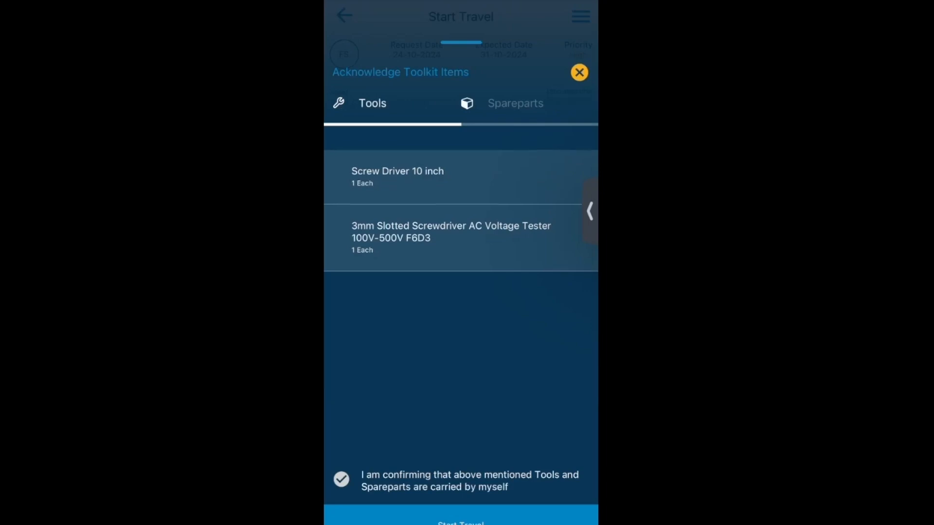
{"action": "left_click", "coordinate": [460, 517]}
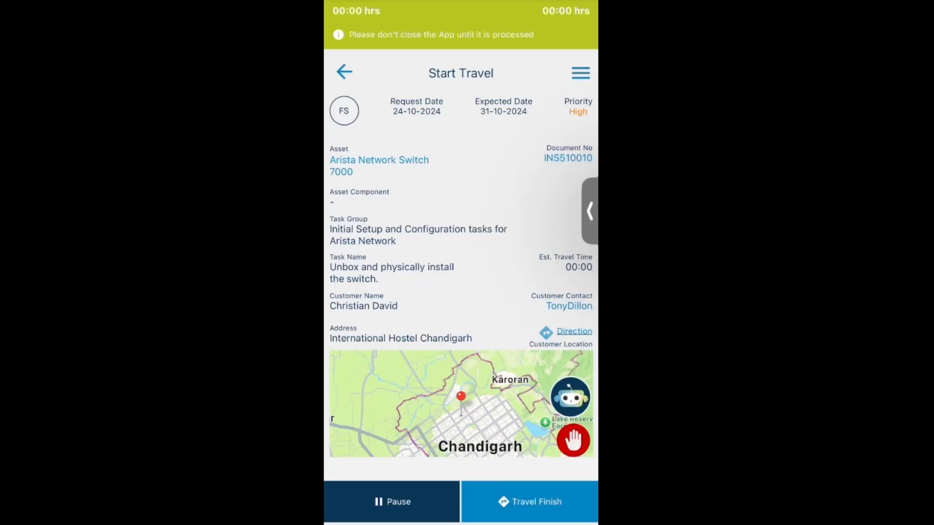
Step: Finish the travel and start the "Unbox and physically install the switch" task
{"action": "left_click", "coordinate": [392, 502]}
{"action": "left_click", "coordinate": [530, 502]}
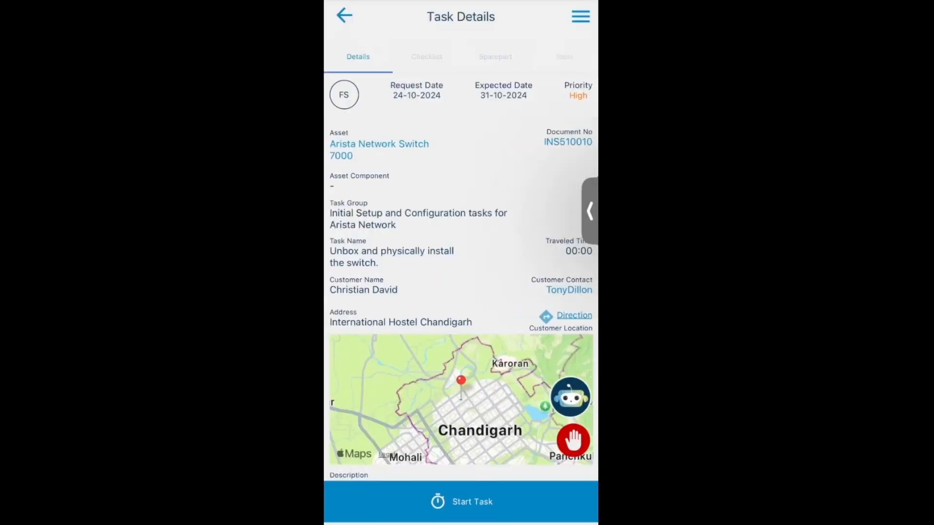
{"action": "left_click", "coordinate": [462, 501]}
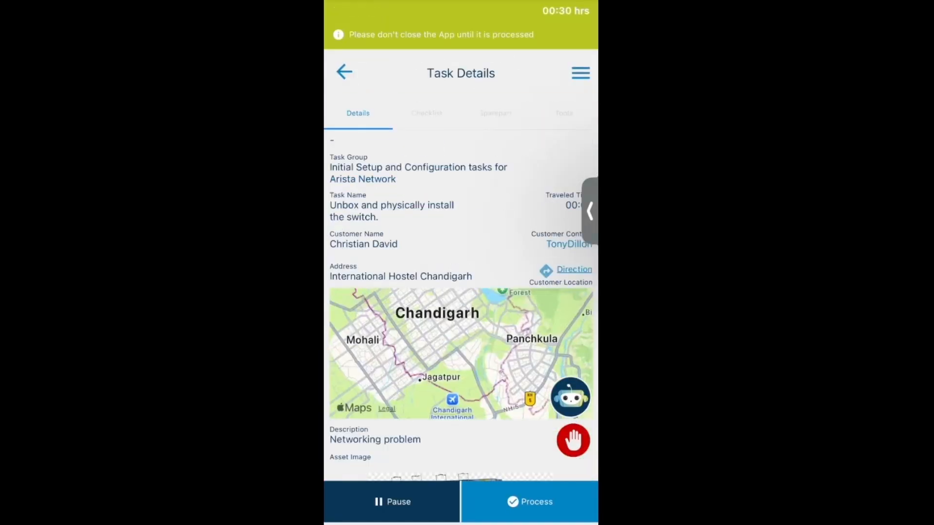
Step: View the AURA assistant, and check the running task's spareparts, tools, files and details
{"action": "left_click", "coordinate": [570, 397]}
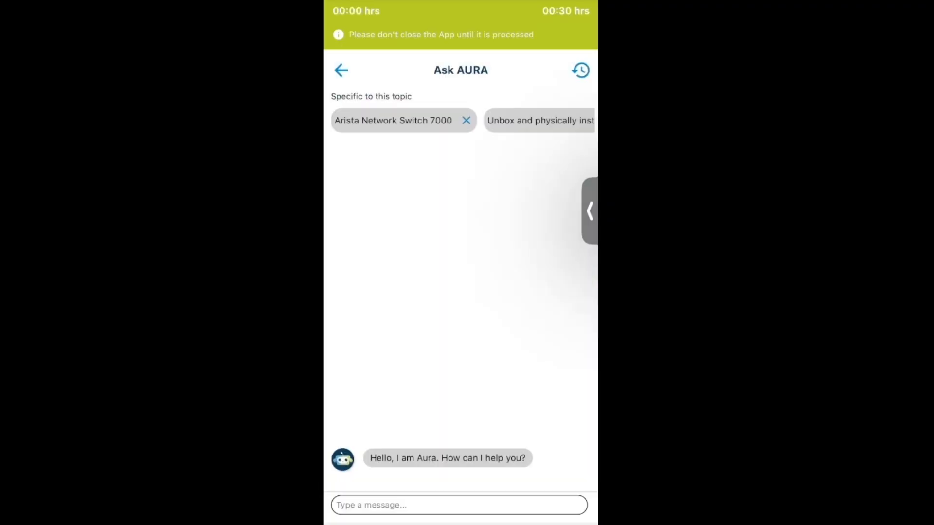
{"action": "left_click", "coordinate": [459, 505]}
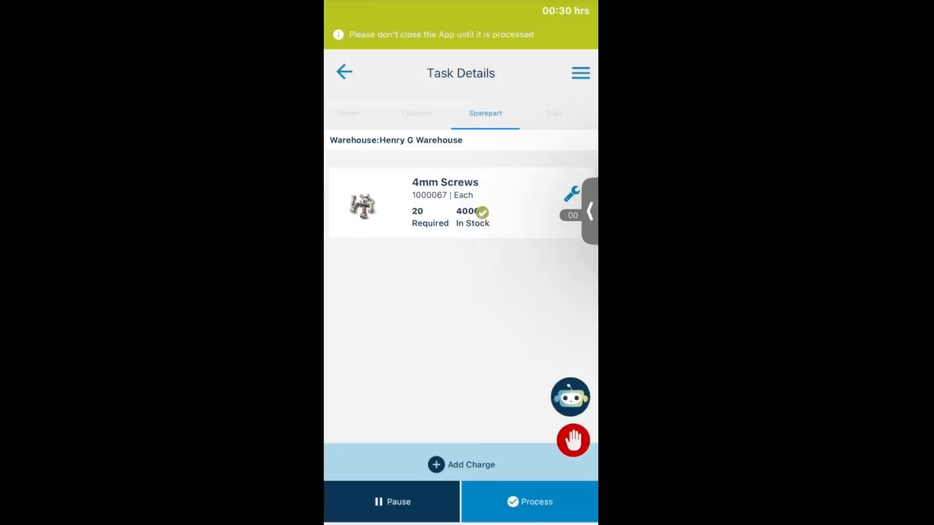
{"action": "left_click", "coordinate": [554, 113]}
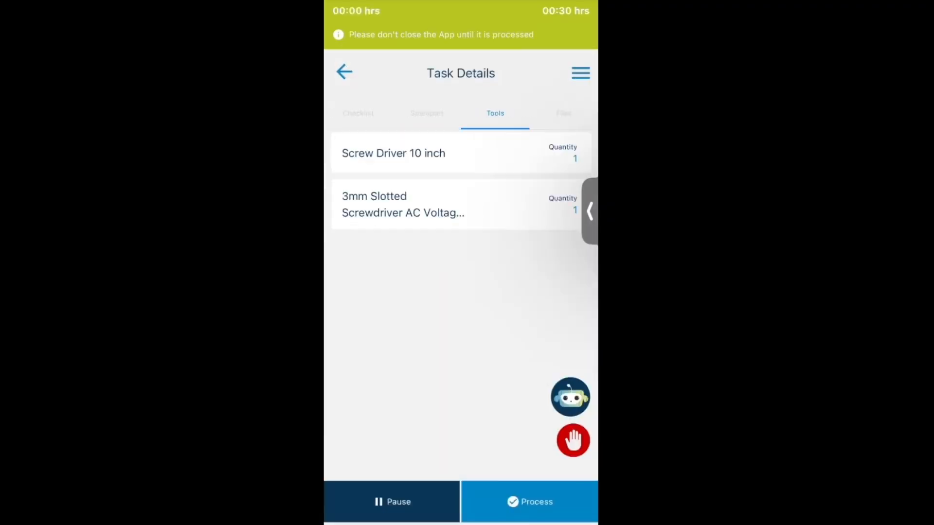
{"action": "left_click", "coordinate": [564, 113]}
{"action": "left_click", "coordinate": [427, 113]}
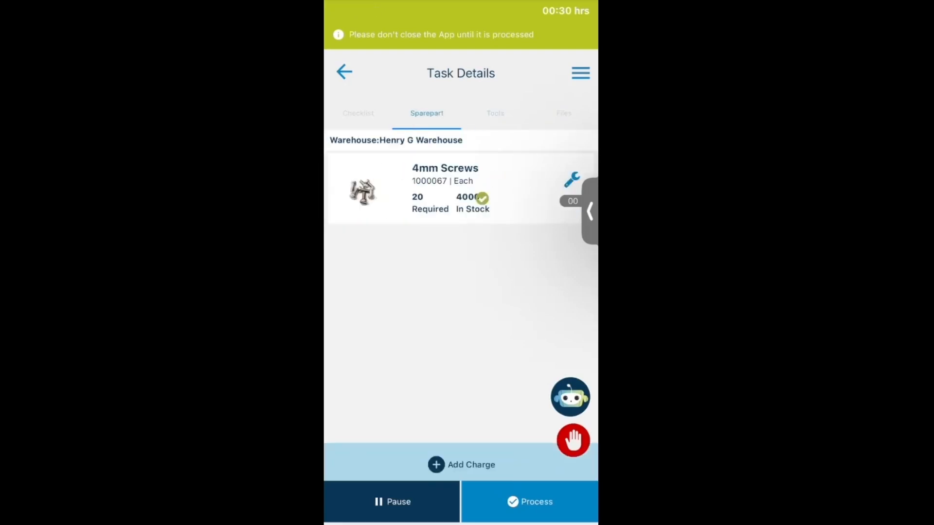
{"action": "left_click", "coordinate": [359, 113]}
{"action": "left_click", "coordinate": [358, 113]}
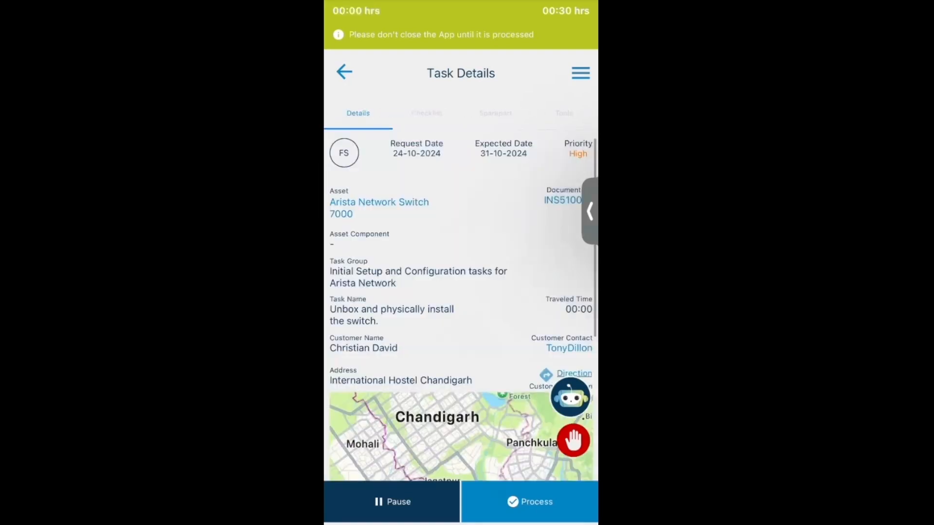
Step: Try to record "okay" as the actual result of the "Check the quality and quantity of switch" checklist item
{"action": "left_click", "coordinate": [427, 113]}
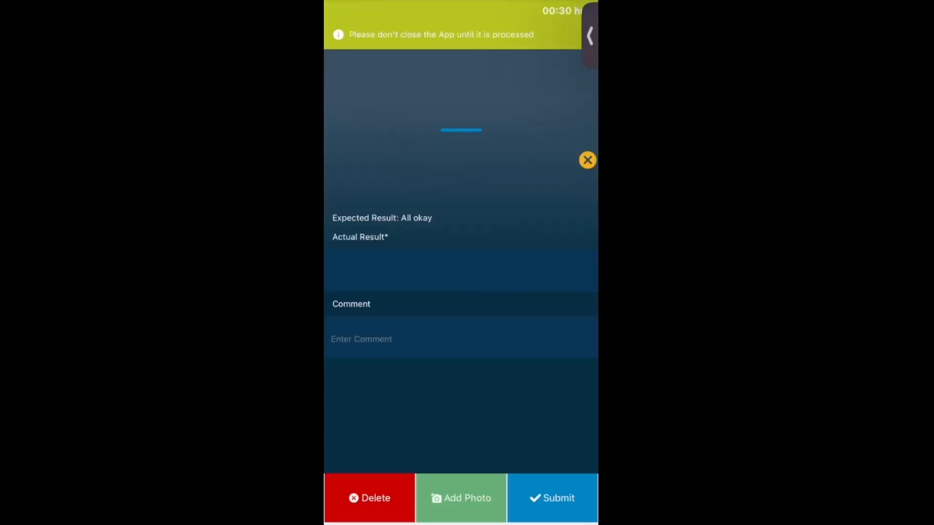
{"action": "left_click", "coordinate": [588, 160]}
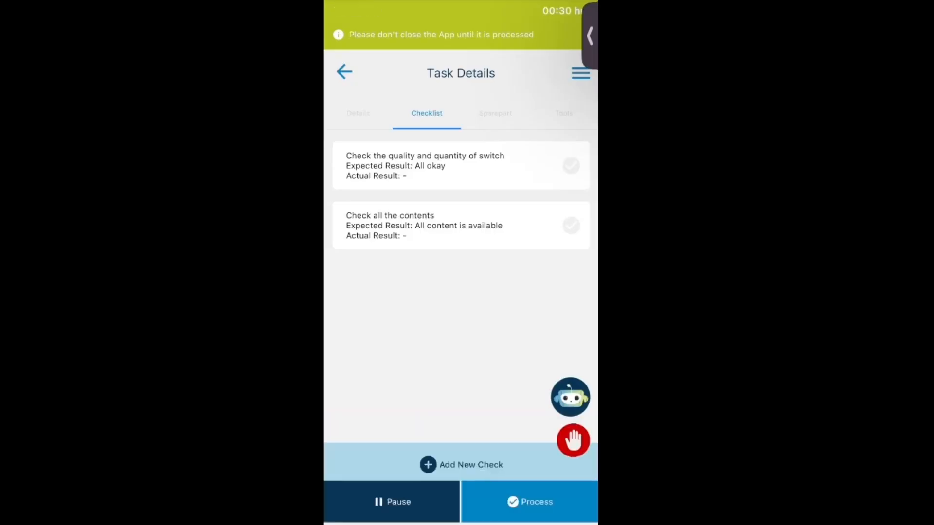
{"action": "left_click", "coordinate": [461, 165]}
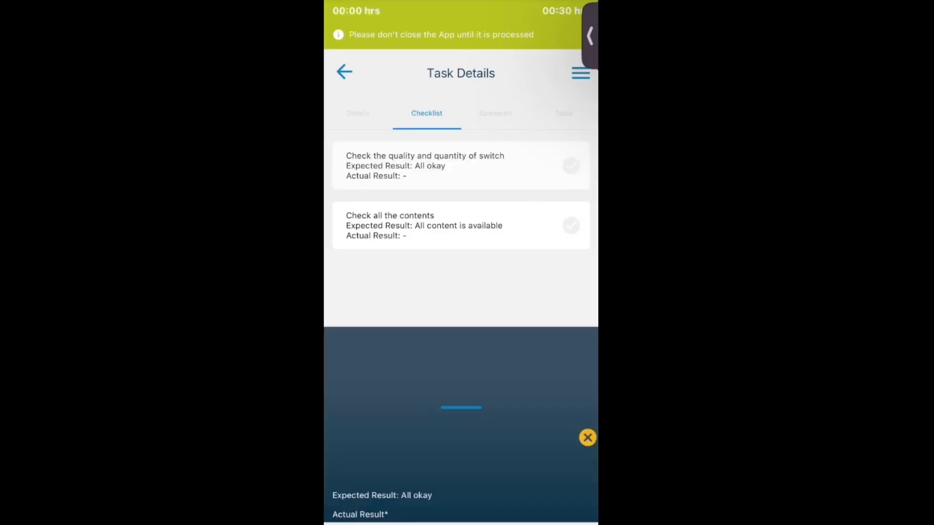
{"action": "left_click", "coordinate": [461, 270]}
{"action": "type", "text": "okay"}
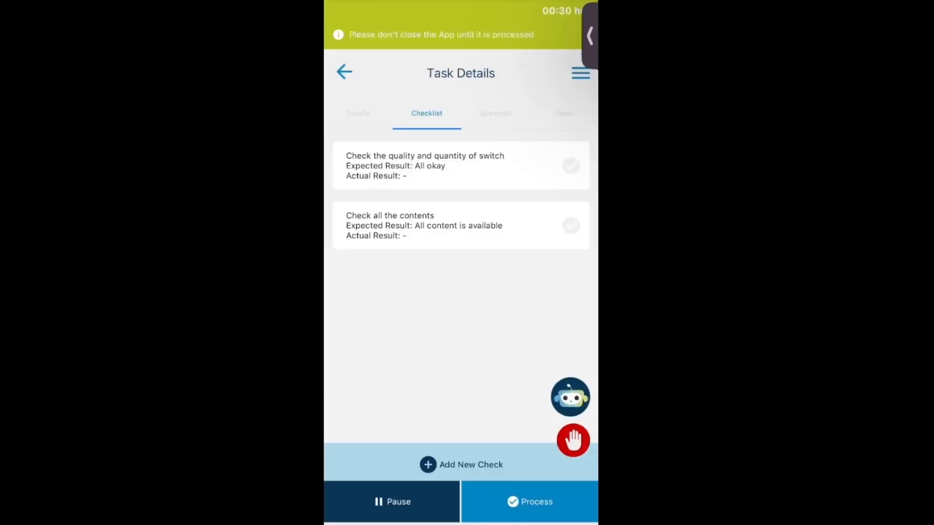
Step: Process the running task, mark it as not completed, and return to the dashboard
{"action": "left_click", "coordinate": [530, 502]}
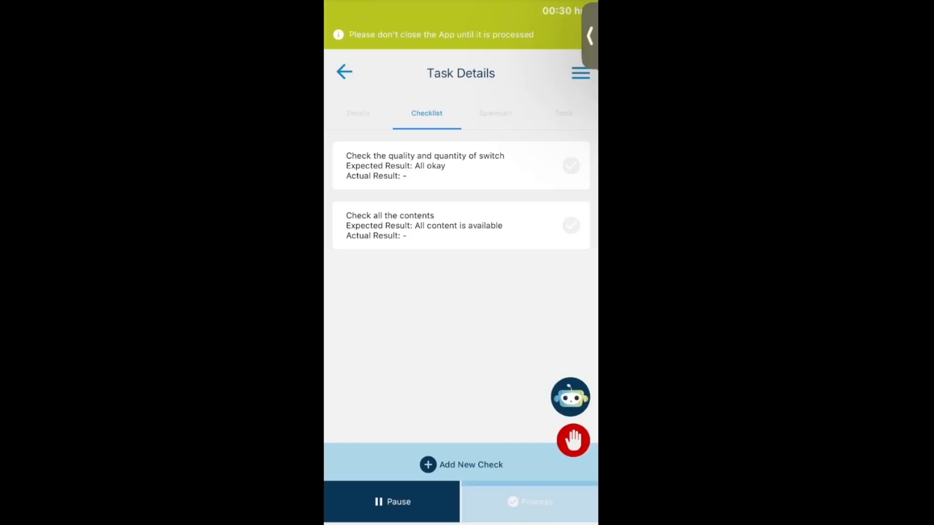
{"action": "left_click", "coordinate": [508, 293]}
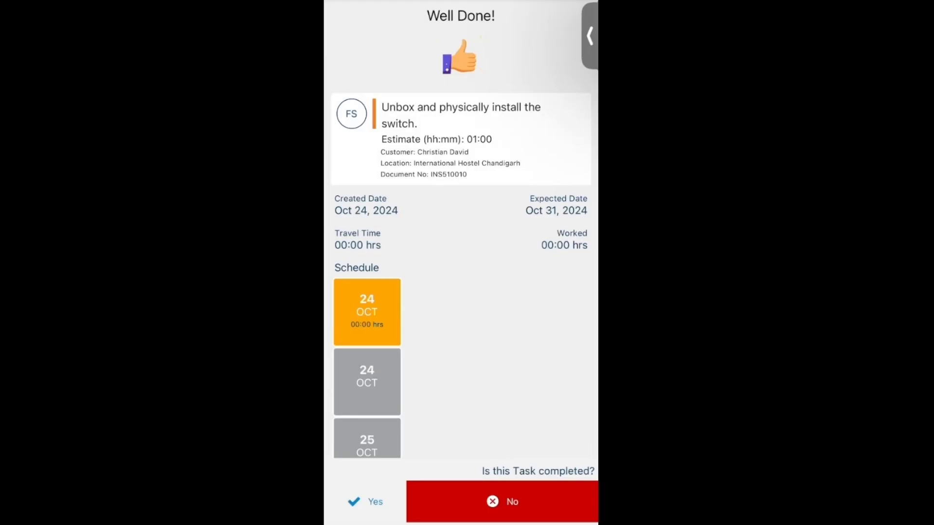
{"action": "left_click", "coordinate": [502, 503]}
{"action": "scroll", "coordinate": [461, 287], "scroll_direction": "down", "scroll_amount": 3}
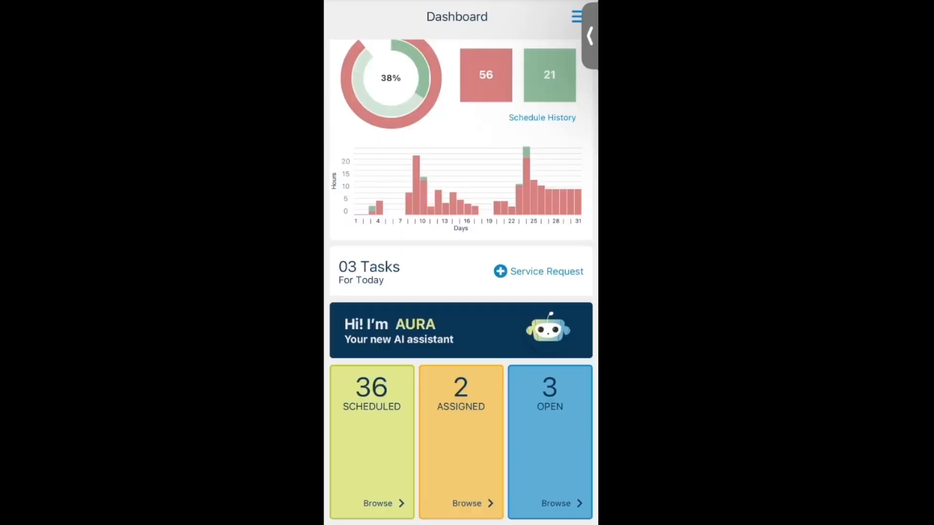
Step: Search documents by document number 51 and open the Inspection Request for the PTP Microwave Antenna
{"action": "left_click", "coordinate": [577, 16]}
{"action": "left_click", "coordinate": [538, 232]}
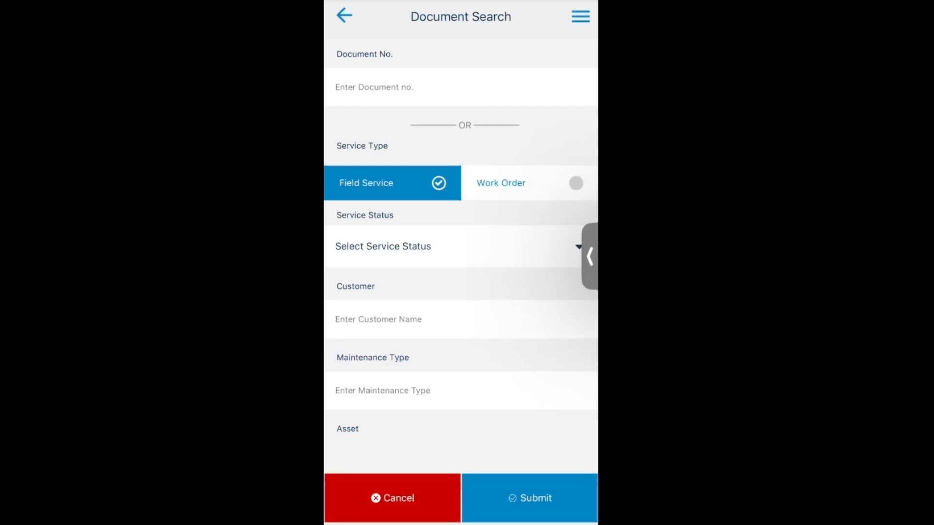
{"action": "left_click", "coordinate": [460, 87]}
{"action": "left_click", "coordinate": [341, 477]}
{"action": "left_click", "coordinate": [420, 364]}
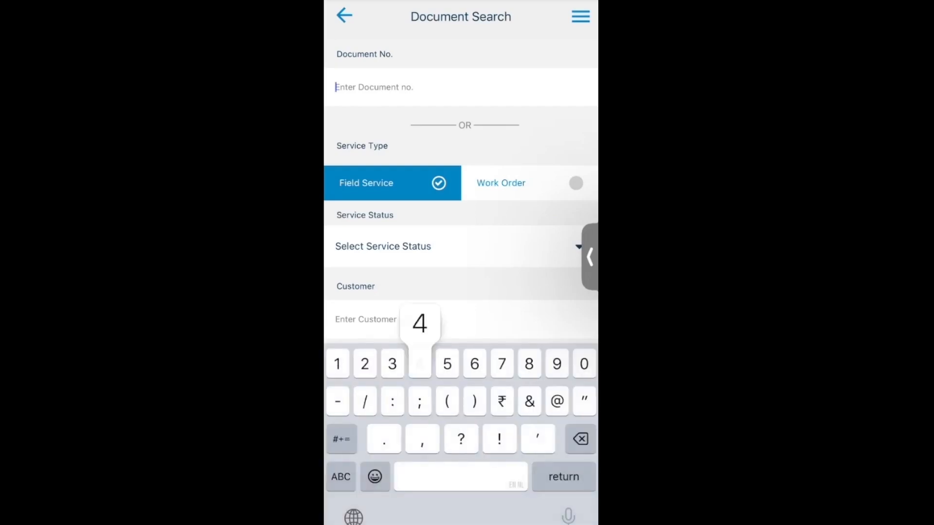
{"action": "left_click", "coordinate": [447, 364]}
{"action": "left_click", "coordinate": [337, 364]}
{"action": "left_click", "coordinate": [563, 477]}
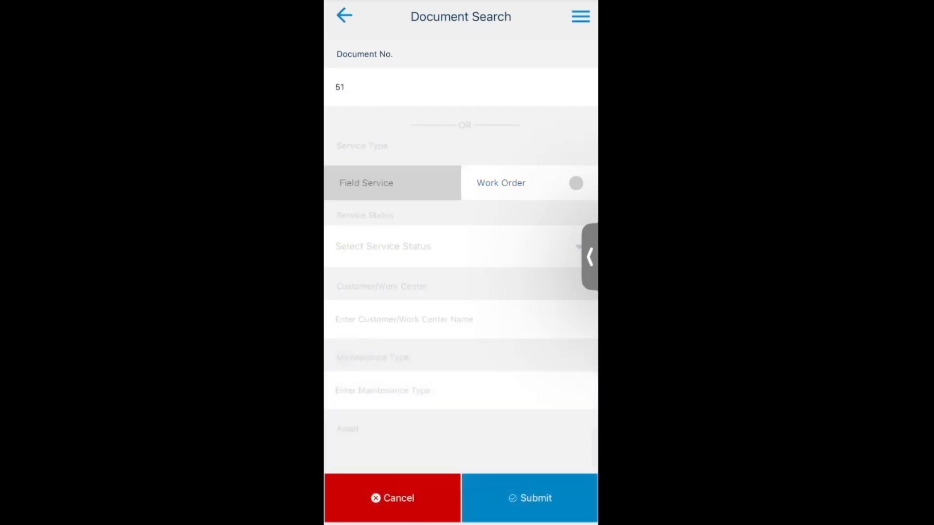
{"action": "left_click", "coordinate": [530, 498]}
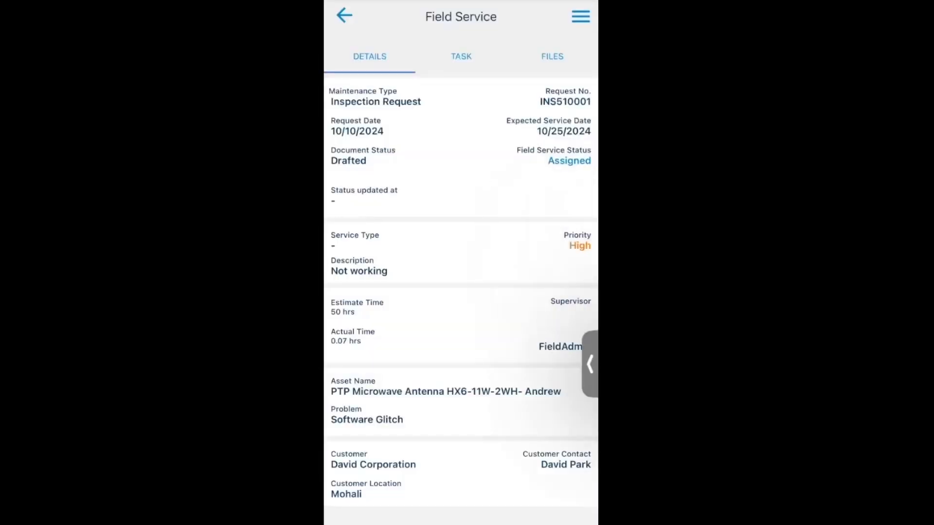
Step: Set the inspection request's field service status to Completed
{"action": "left_click", "coordinate": [569, 160]}
{"action": "left_click", "coordinate": [358, 334]}
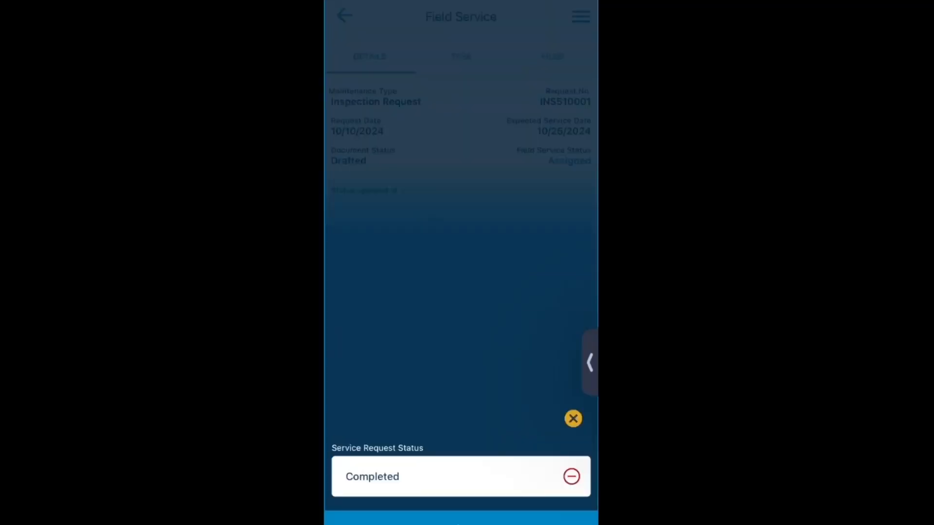
{"action": "left_click", "coordinate": [461, 519]}
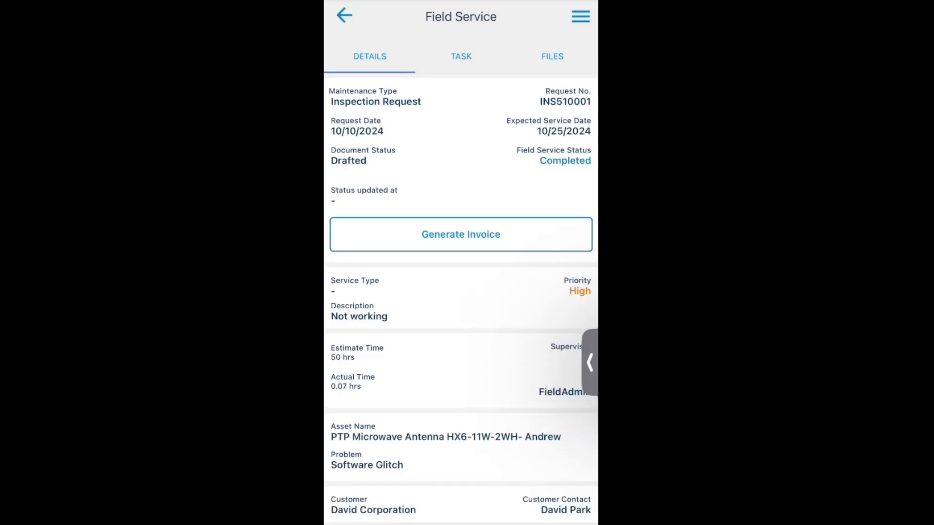
Step: Generate an invoice from the completed inspection request with Sales Invoice as the target document type, and leave the request
{"action": "left_click", "coordinate": [460, 235]}
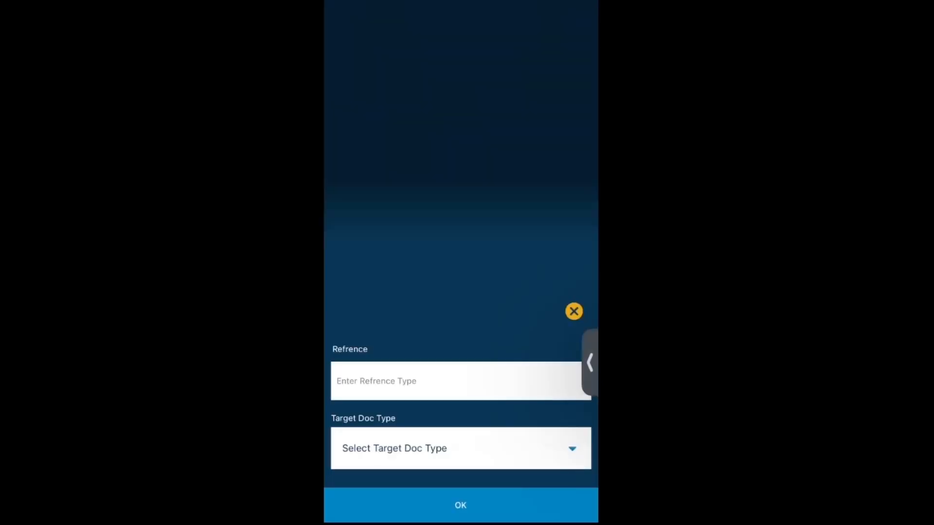
{"action": "left_click", "coordinate": [461, 448]}
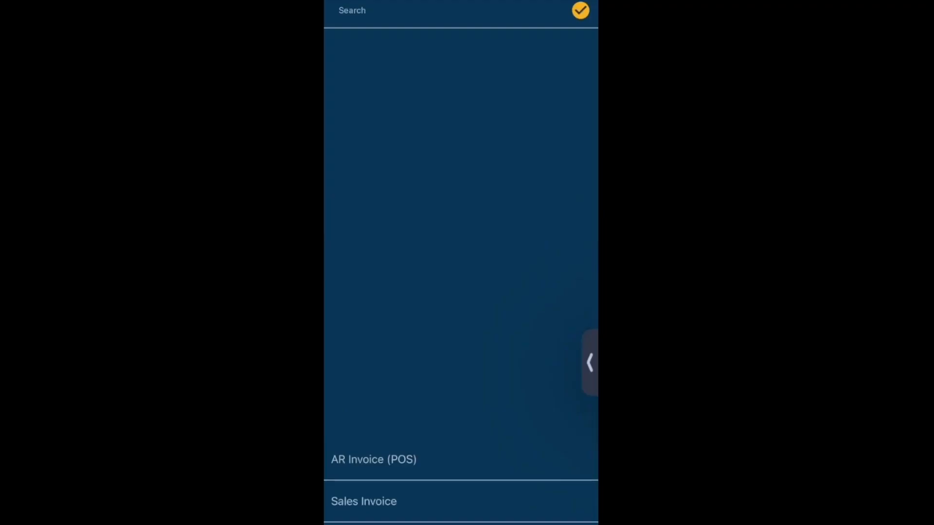
{"action": "left_click", "coordinate": [364, 502]}
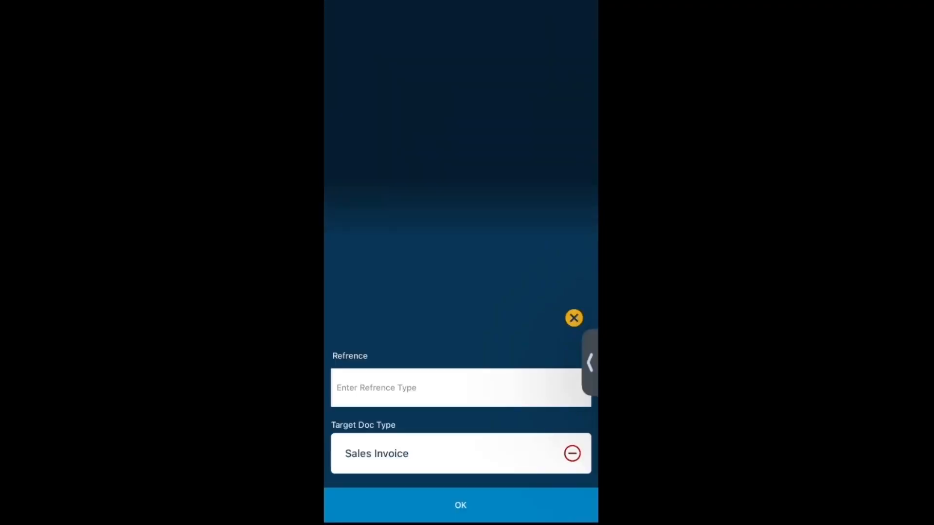
{"action": "left_click", "coordinate": [460, 505]}
{"action": "scroll", "coordinate": [461, 301], "scroll_direction": "down", "scroll_amount": 1}
{"action": "scroll", "coordinate": [461, 301], "scroll_direction": "up", "scroll_amount": 1}
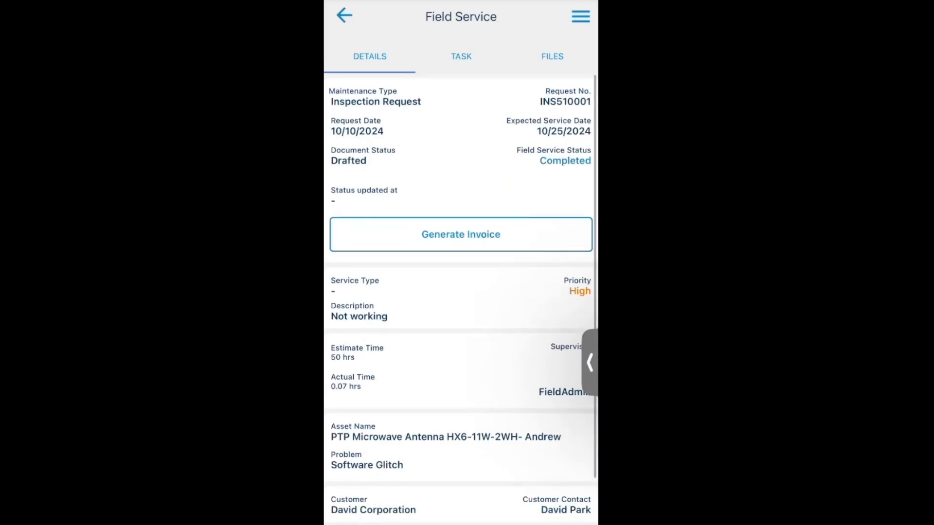
{"action": "left_click", "coordinate": [344, 15]}
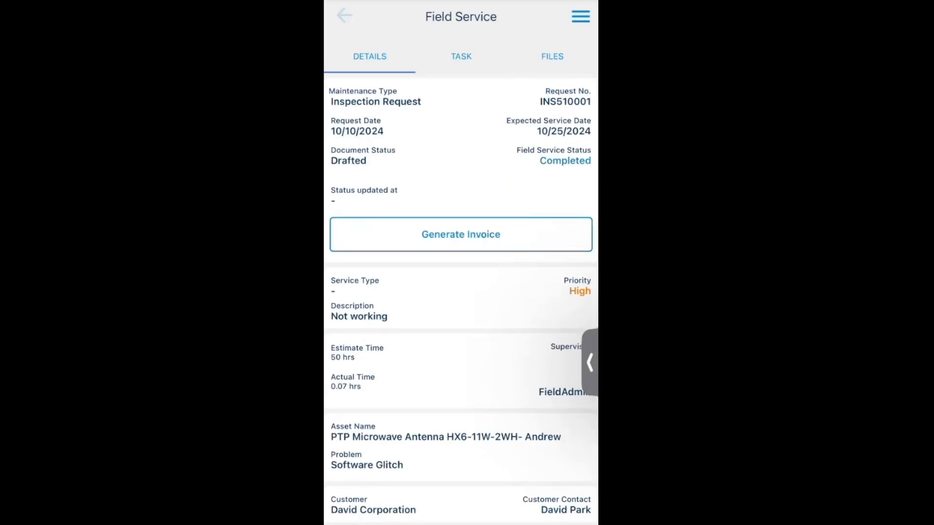
{"action": "left_click", "coordinate": [344, 15]}
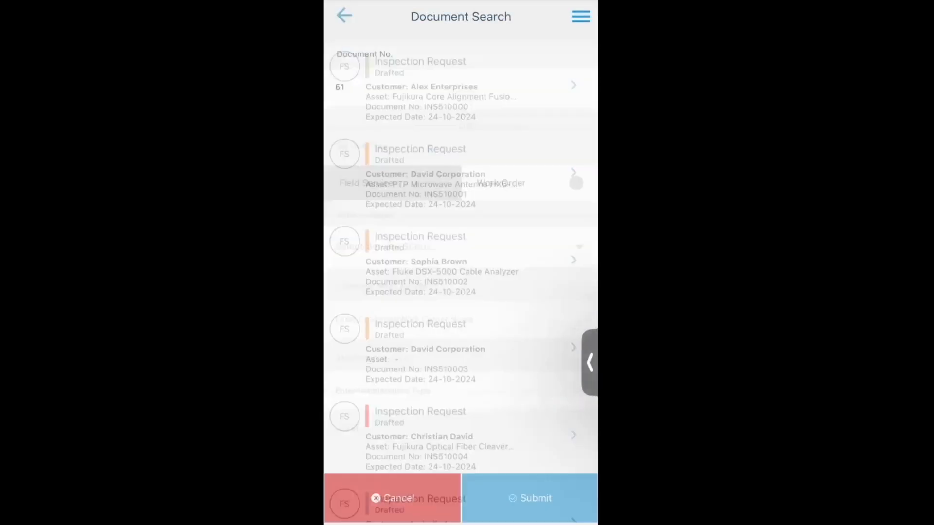
Step: Start a new conversation with the AURA assistant and ask "how to configure network ?"
{"action": "left_click", "coordinate": [438, 351]}
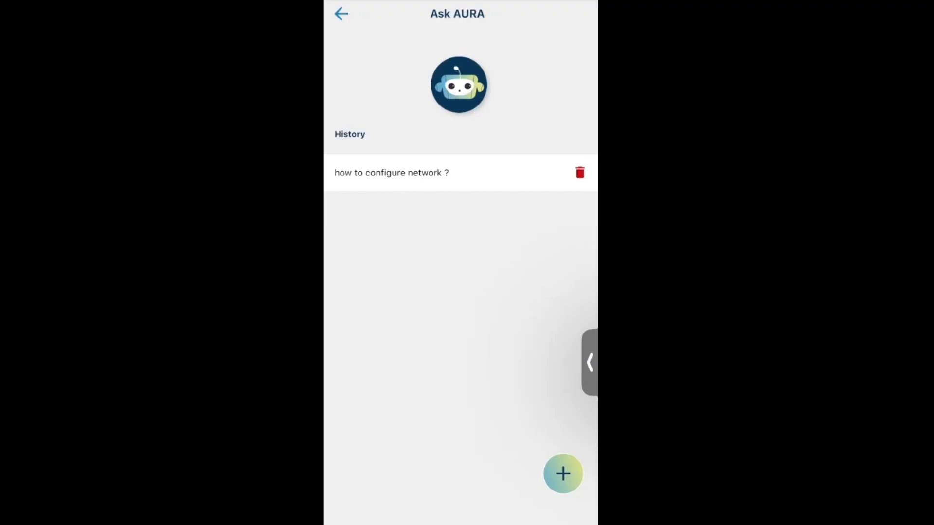
{"action": "left_click", "coordinate": [562, 474]}
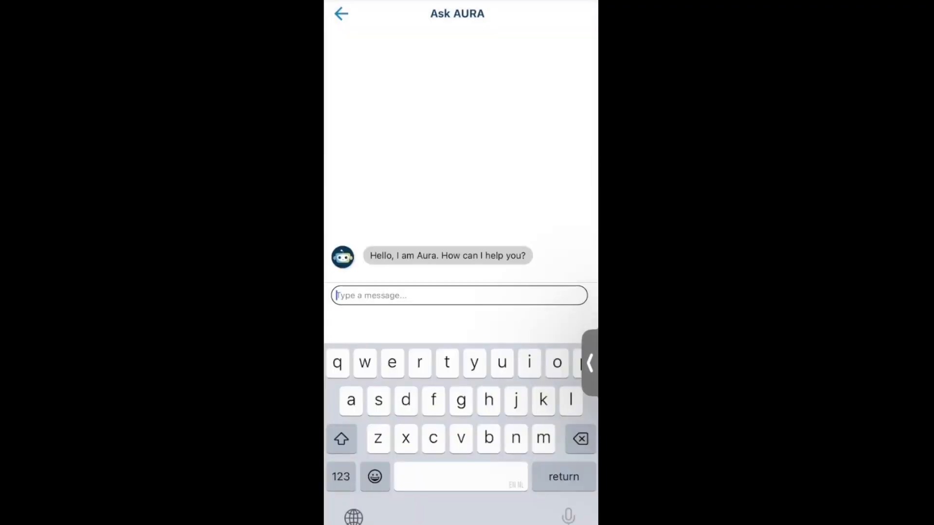
{"action": "type", "text": "how to confi"}
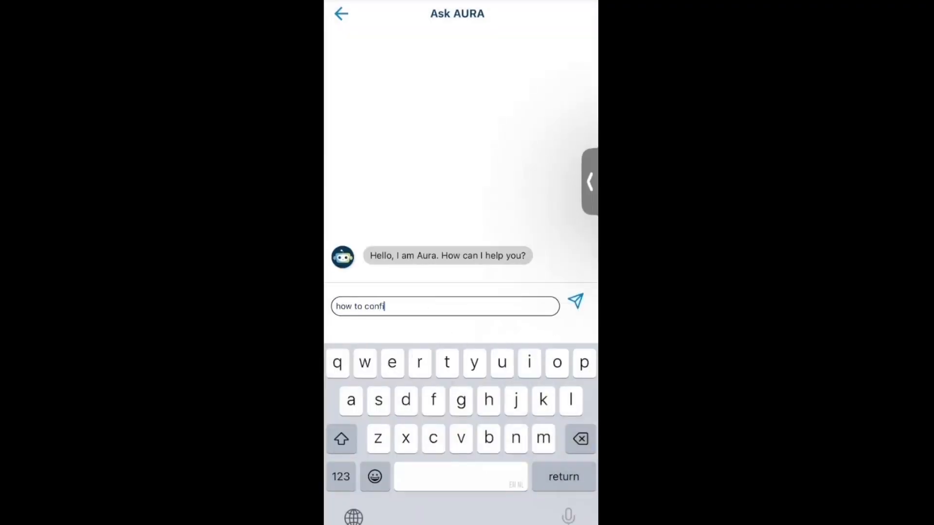
{"action": "type", "text": "gure netwr"}
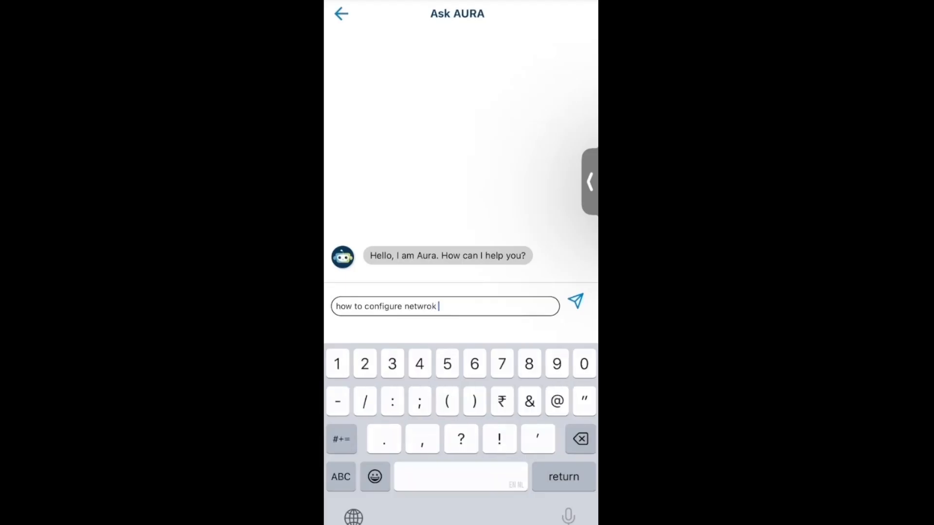
{"action": "key", "text": "BackSpace"}
{"action": "type", "text": "ork ?"}
{"action": "key", "text": "Return"}
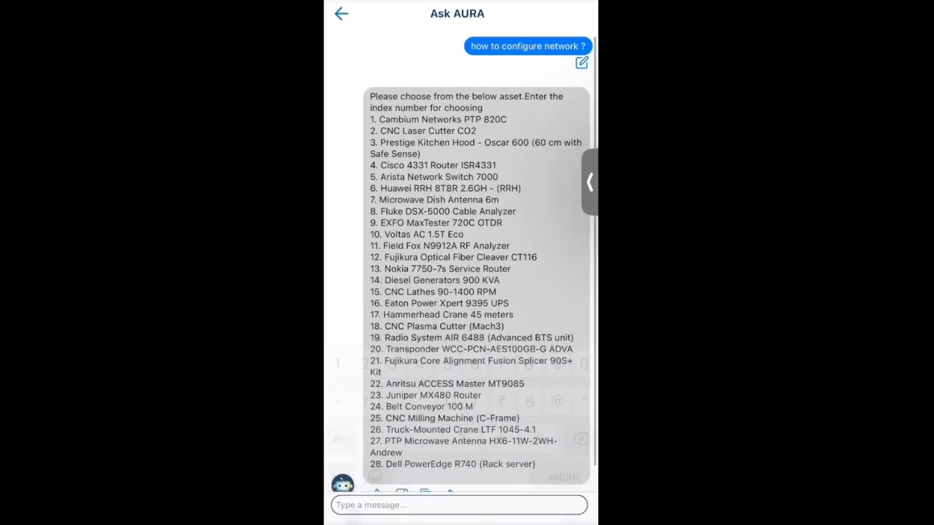
Step: Choose asset 1, Cambium Networks PTP 820C, for the network question and read through AURA's answer
{"action": "left_click", "coordinate": [459, 505]}
{"action": "type", "text": "1"}
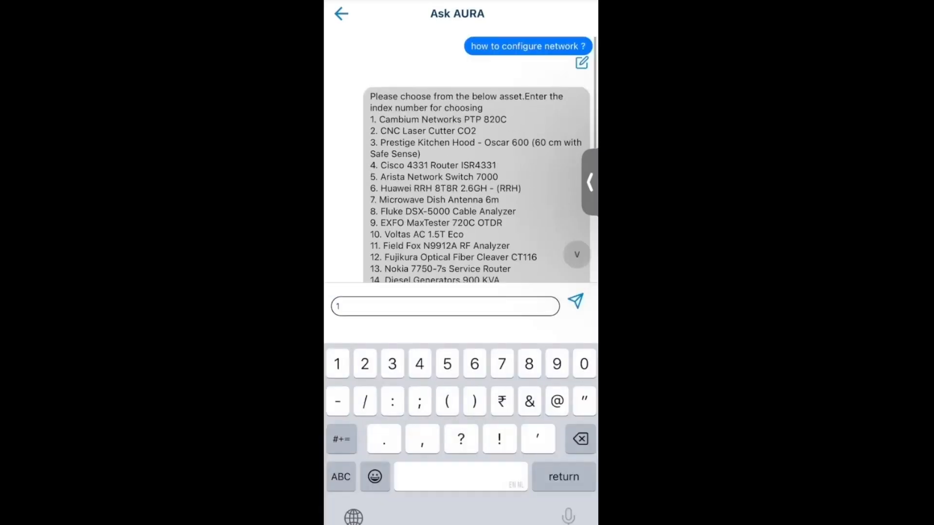
{"action": "key", "text": "Return"}
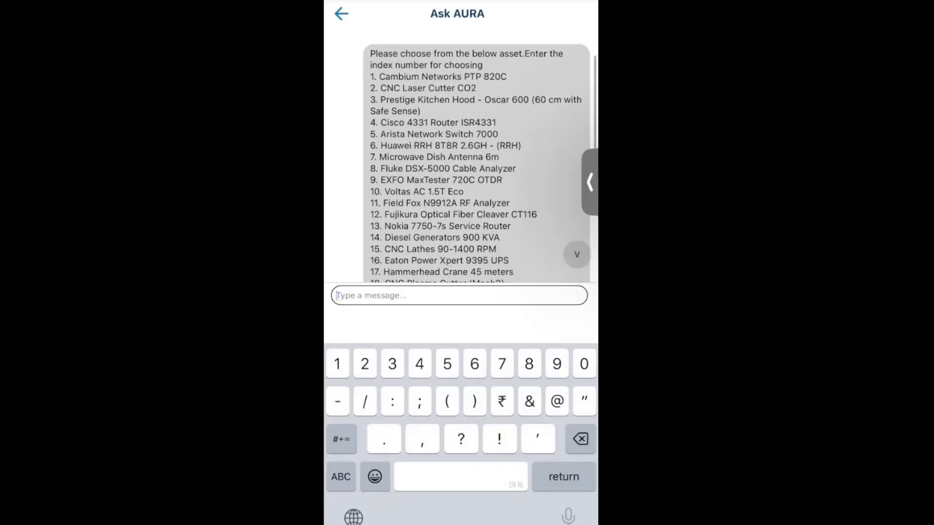
{"action": "scroll", "coordinate": [461, 262], "scroll_direction": "down", "scroll_amount": 1}
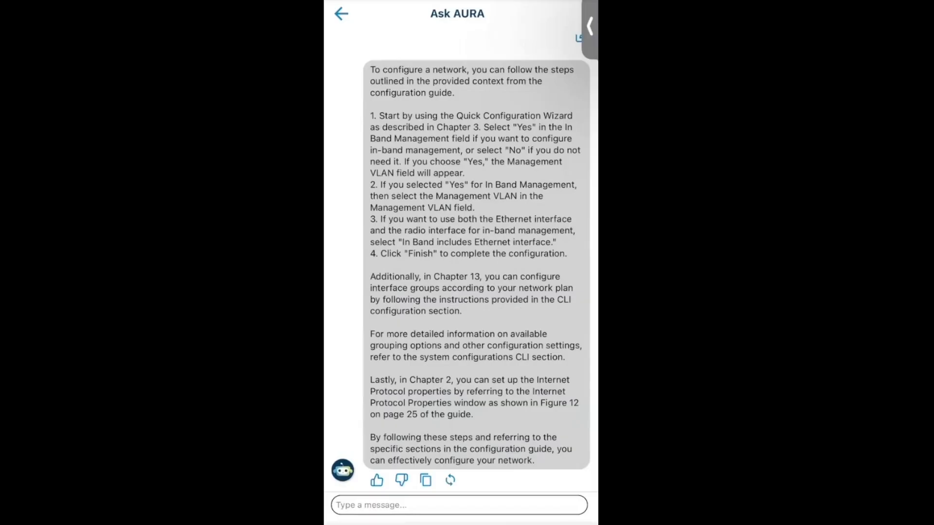
{"action": "scroll", "coordinate": [461, 263], "scroll_direction": "down", "scroll_amount": 1}
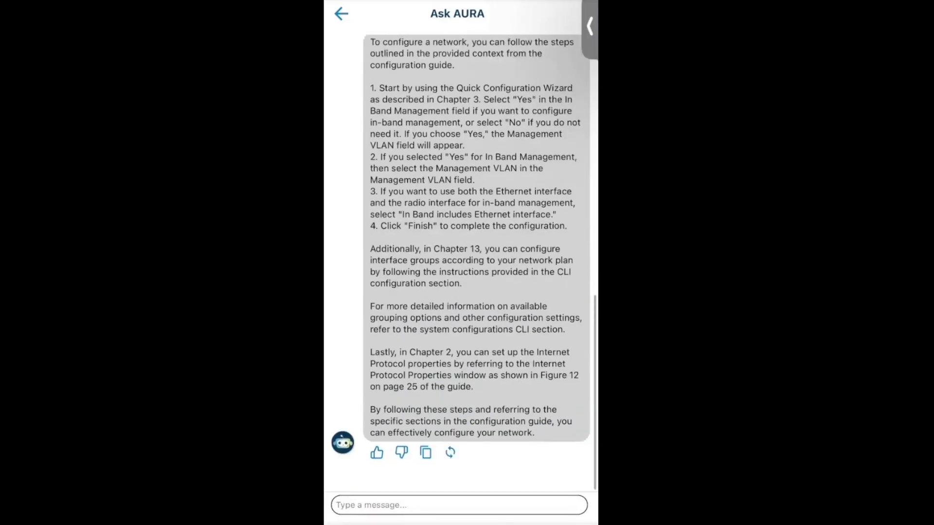
Step: Ask AURA the follow-up question "how to reset this ?"
{"action": "left_click", "coordinate": [460, 506]}
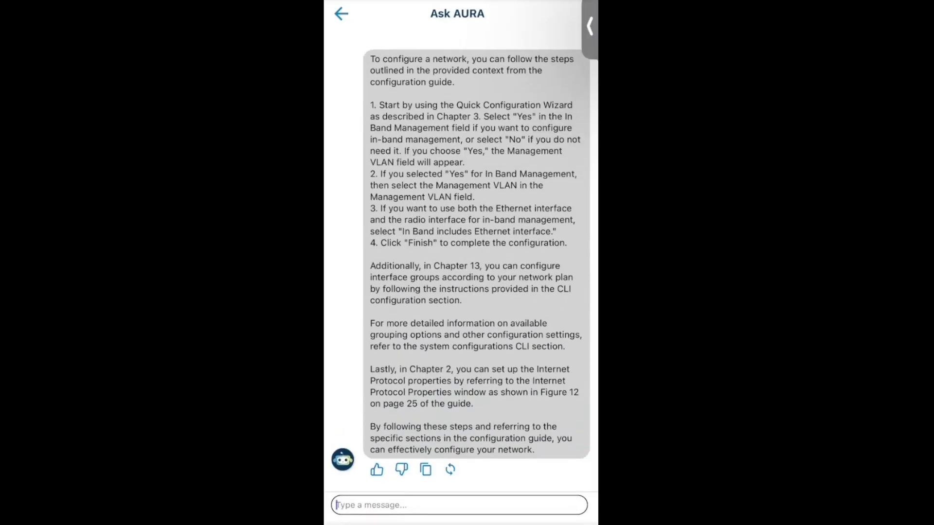
{"action": "type", "text": "how to reaet"}
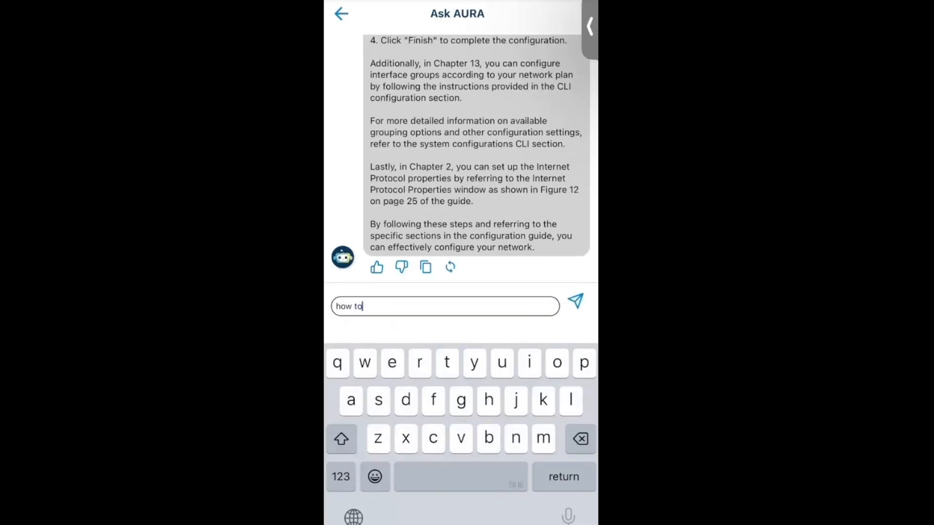
{"action": "key", "text": "BackSpace"}
{"action": "key", "text": "BackSpace"}
{"action": "key", "text": "BackSpace"}
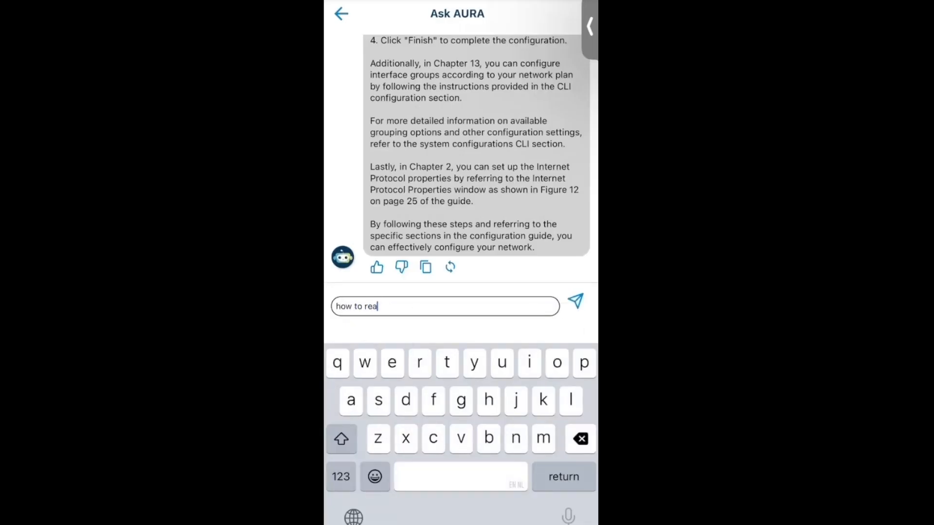
{"action": "type", "text": "set this ?"}
{"action": "key", "text": "Return"}
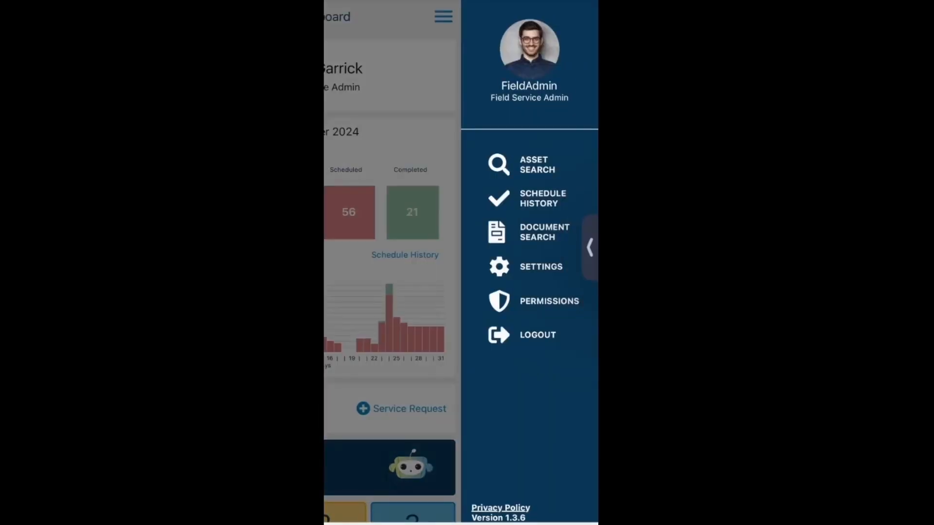
Step: Search assets for "ptp", open PTP Microwave Antenna HX6-11W-2WH- Andrew, and examine its details
{"action": "left_click", "coordinate": [535, 164]}
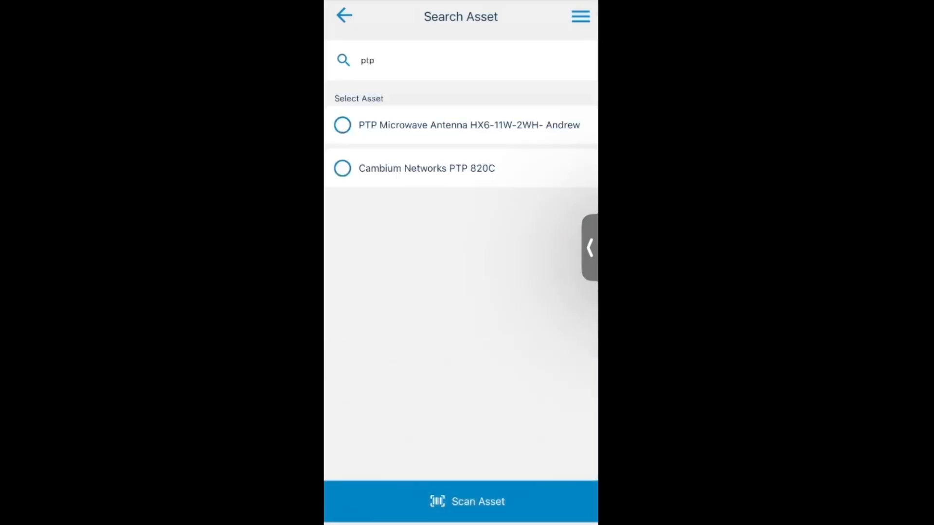
{"action": "left_click", "coordinate": [458, 125]}
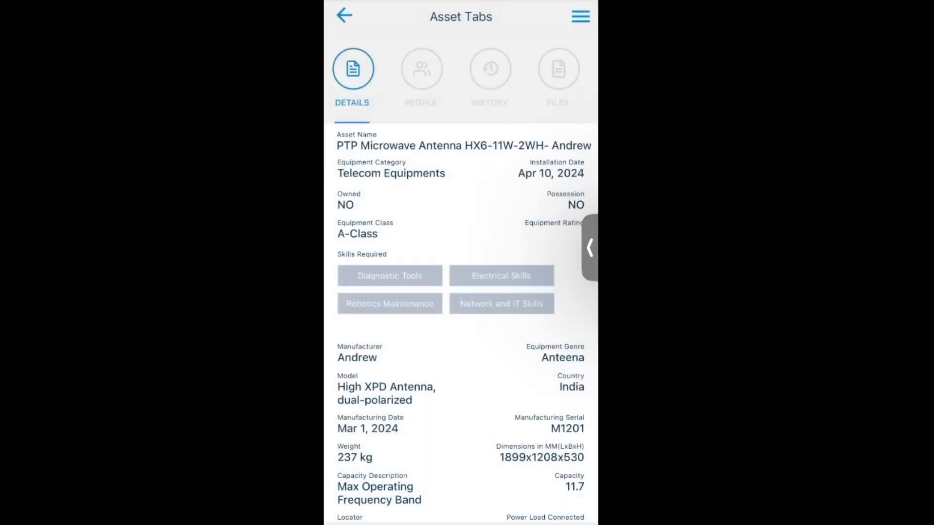
{"action": "scroll", "coordinate": [461, 307], "scroll_direction": "down", "scroll_amount": 3}
{"action": "scroll", "coordinate": [461, 306], "scroll_direction": "up", "scroll_amount": 3}
Step: Examine the people and the history associated with the PTP microwave antenna
{"action": "left_click", "coordinate": [422, 68]}
{"action": "scroll", "coordinate": [460, 340], "scroll_direction": "down", "scroll_amount": 5}
{"action": "scroll", "coordinate": [460, 340], "scroll_direction": "up", "scroll_amount": 5}
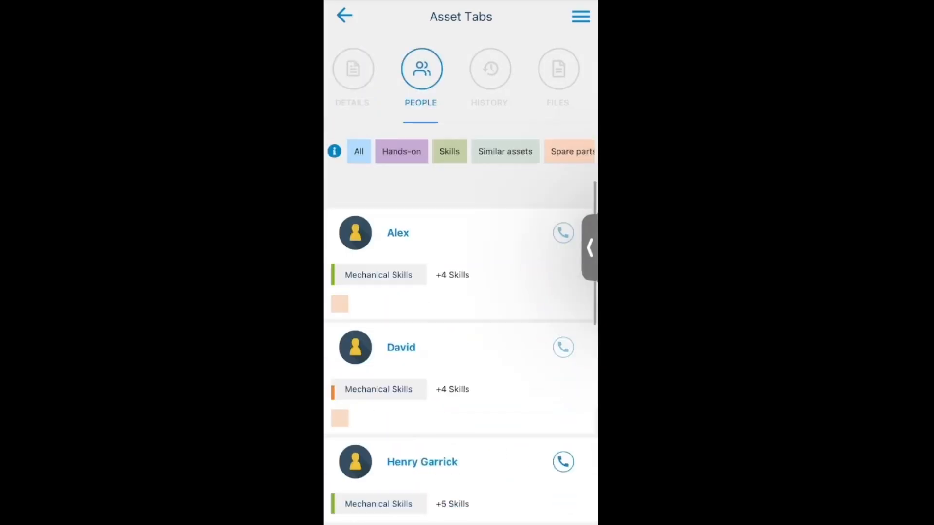
{"action": "left_click", "coordinate": [490, 69]}
{"action": "scroll", "coordinate": [461, 341], "scroll_direction": "down", "scroll_amount": 5}
{"action": "scroll", "coordinate": [460, 321], "scroll_direction": "up", "scroll_amount": 5}
Step: Examine the antenna's files, spare parts and tasks, and return to the dashboard
{"action": "left_click", "coordinate": [524, 68]}
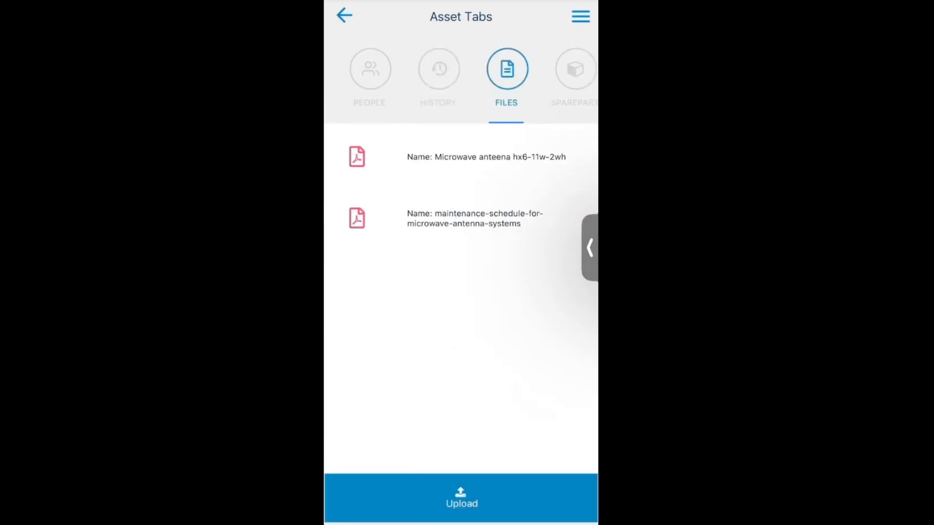
{"action": "left_click", "coordinate": [575, 69]}
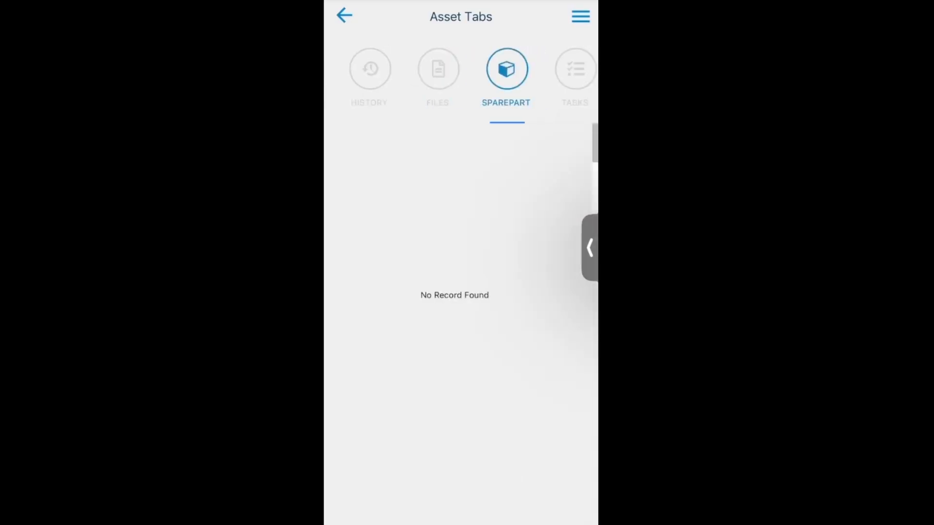
{"action": "left_click", "coordinate": [574, 69]}
{"action": "left_click", "coordinate": [507, 68]}
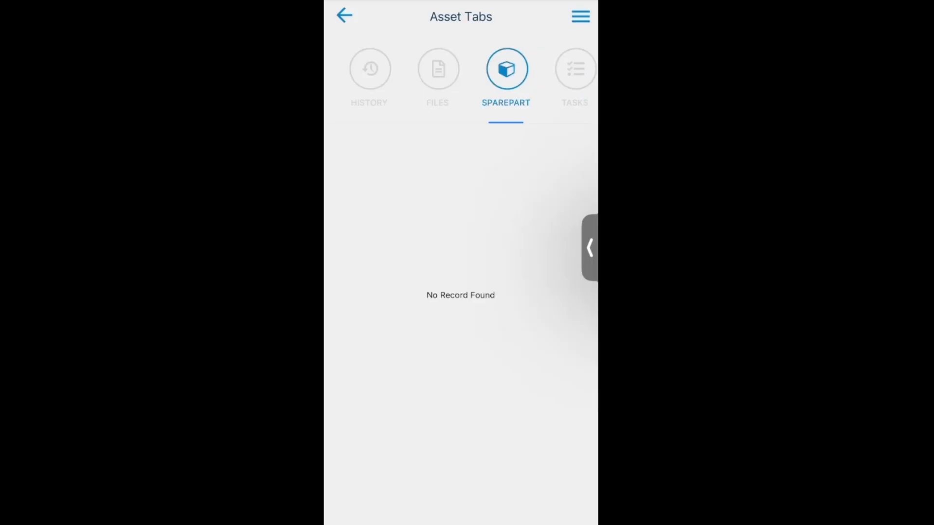
{"action": "scroll", "coordinate": [461, 68], "scroll_direction": "left", "scroll_amount": 3}
{"action": "left_click", "coordinate": [345, 15]}
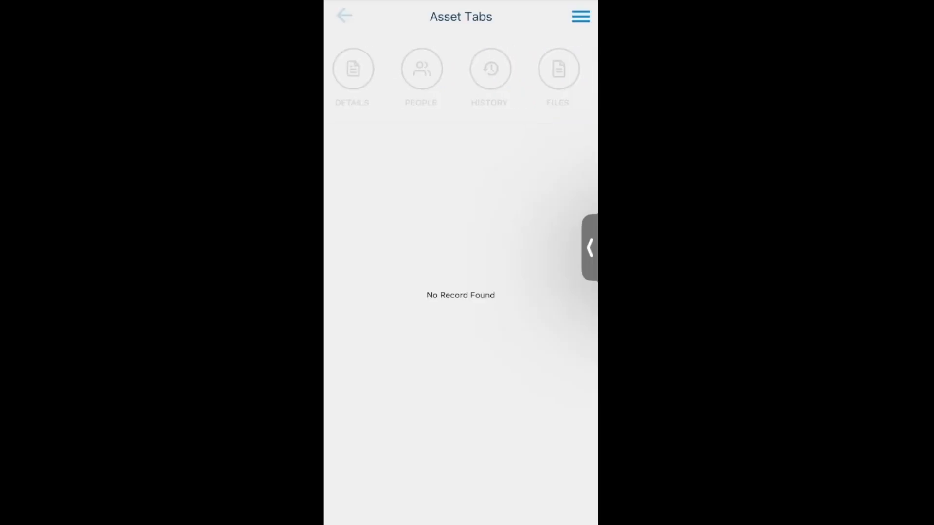
{"action": "left_click", "coordinate": [345, 15]}
{"action": "scroll", "coordinate": [461, 277], "scroll_direction": "down", "scroll_amount": 3}
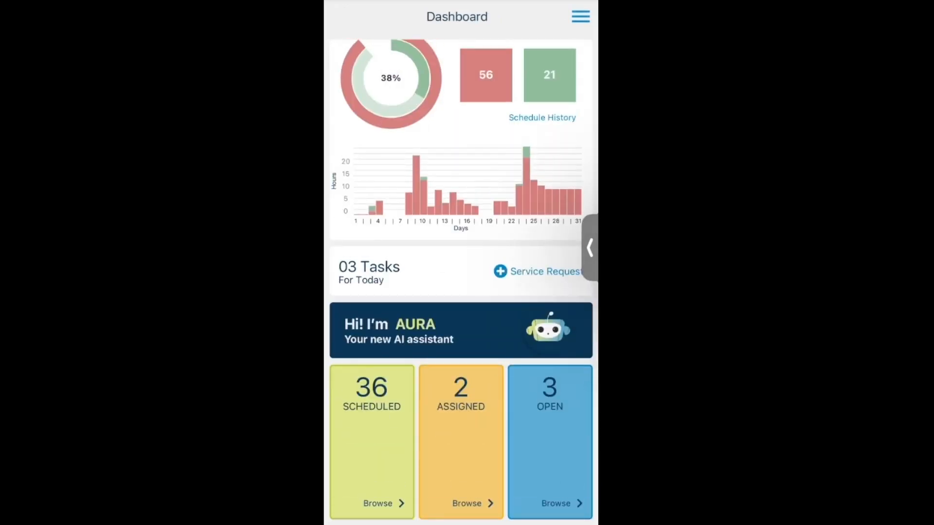
{"action": "scroll", "coordinate": [461, 277], "scroll_direction": "up", "scroll_amount": 3}
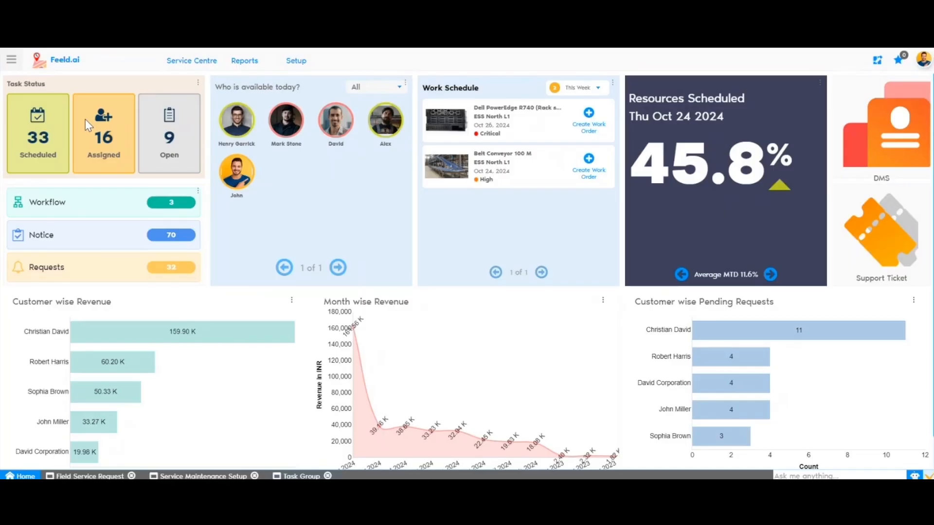
Step: Open the Price Assessment Form in the web application and set David Corporation as its customer
{"action": "left_click", "coordinate": [171, 64]}
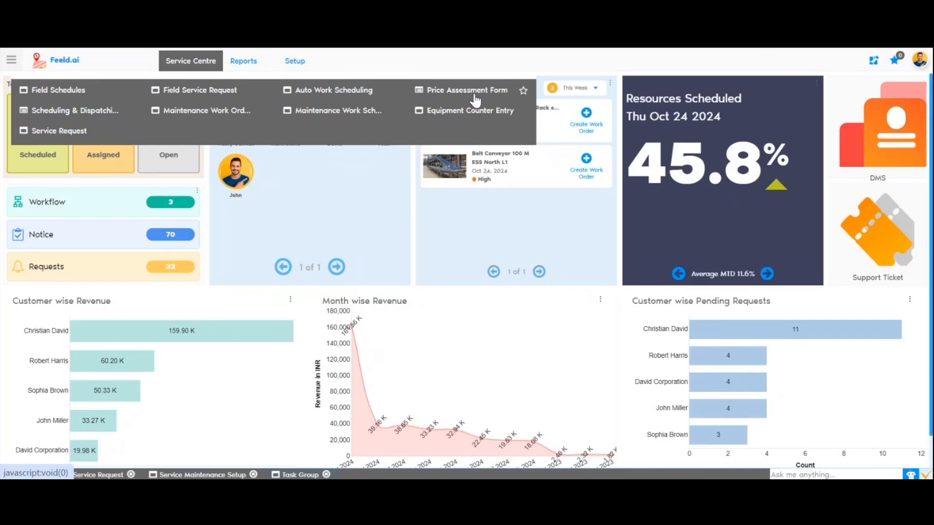
{"action": "left_click", "coordinate": [467, 90]}
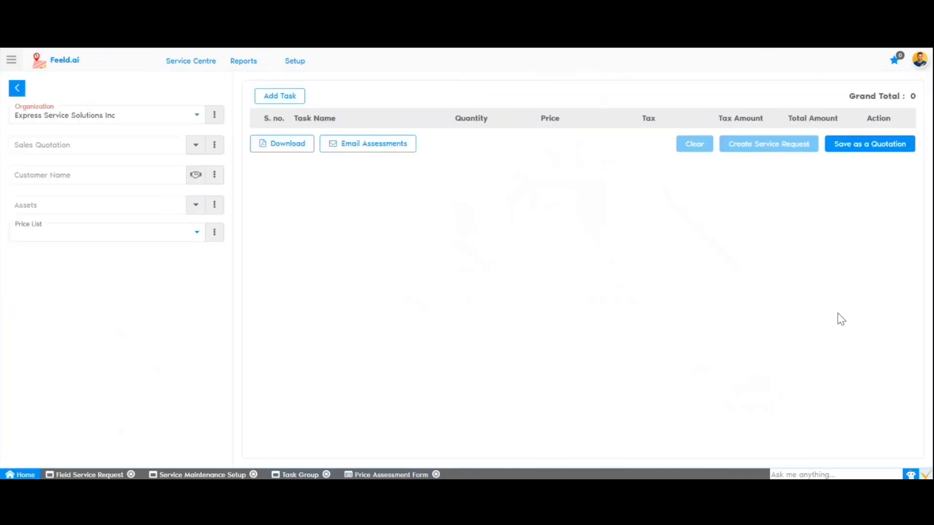
{"action": "left_click", "coordinate": [84, 177]}
{"action": "type", "text": "dav"}
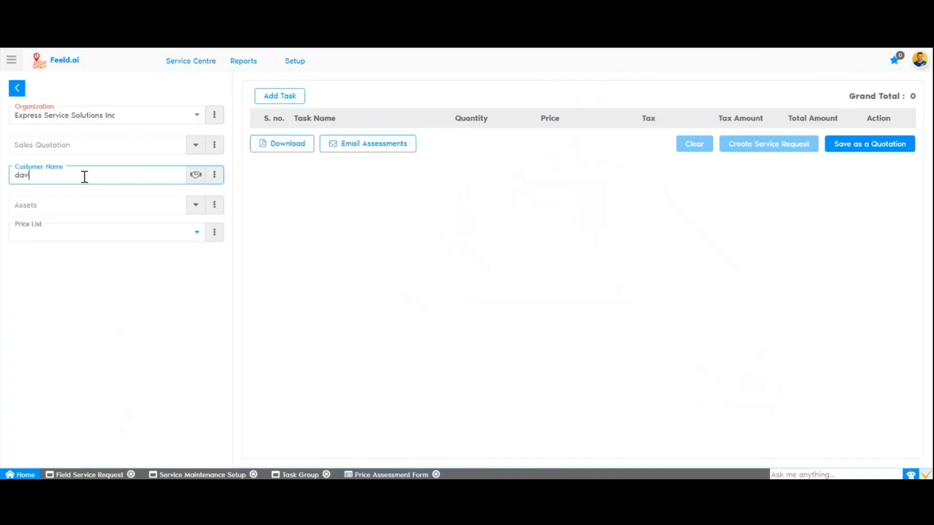
{"action": "left_click", "coordinate": [73, 206]}
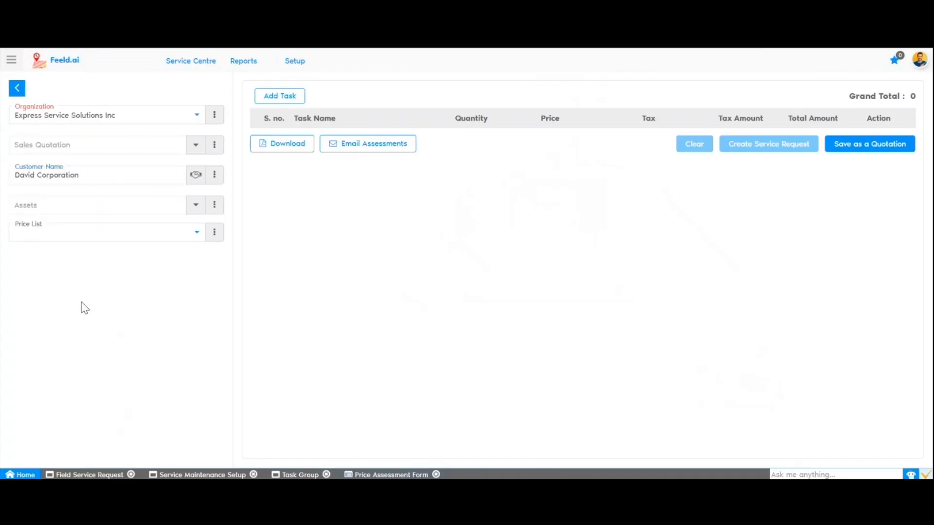
Step: Add all tasks of the "Inspection tasks" task group to the price assessment
{"action": "left_click", "coordinate": [297, 105]}
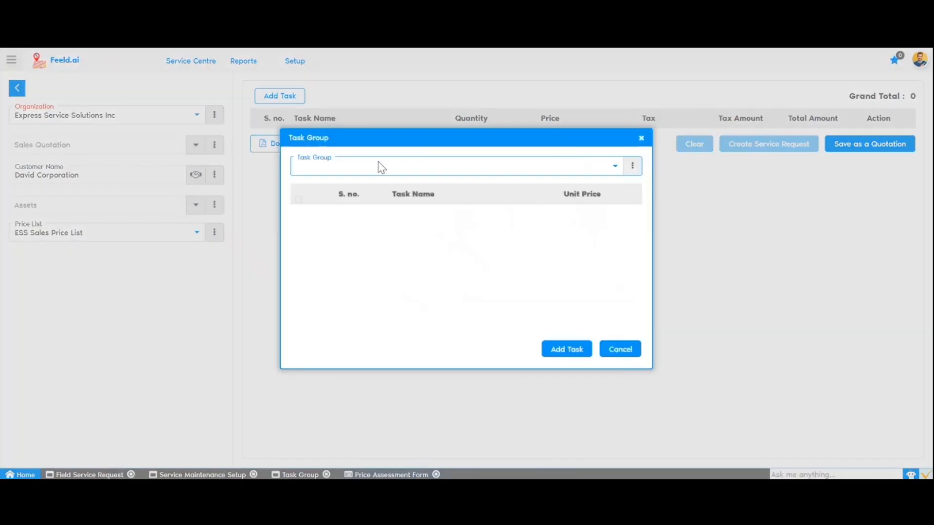
{"action": "left_click", "coordinate": [379, 164]}
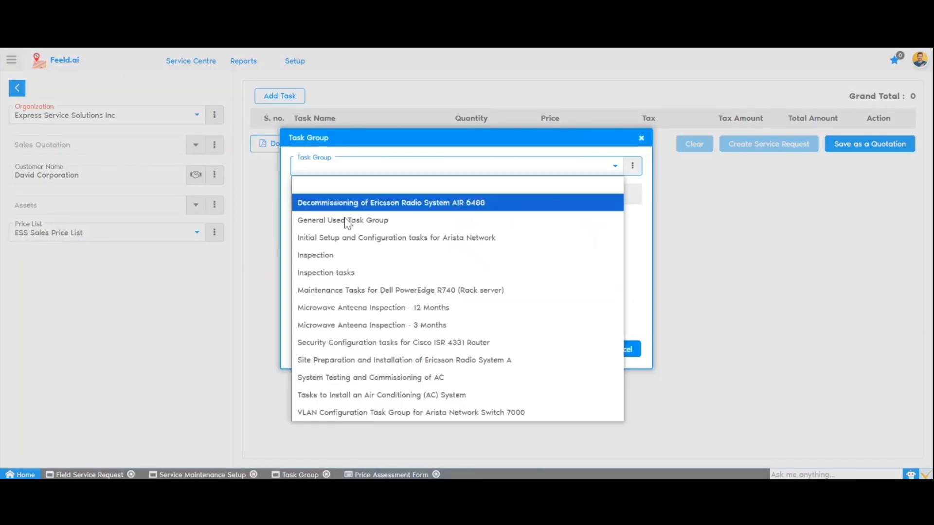
{"action": "left_click", "coordinate": [335, 270]}
{"action": "left_click", "coordinate": [299, 201]}
{"action": "left_click", "coordinate": [569, 354]}
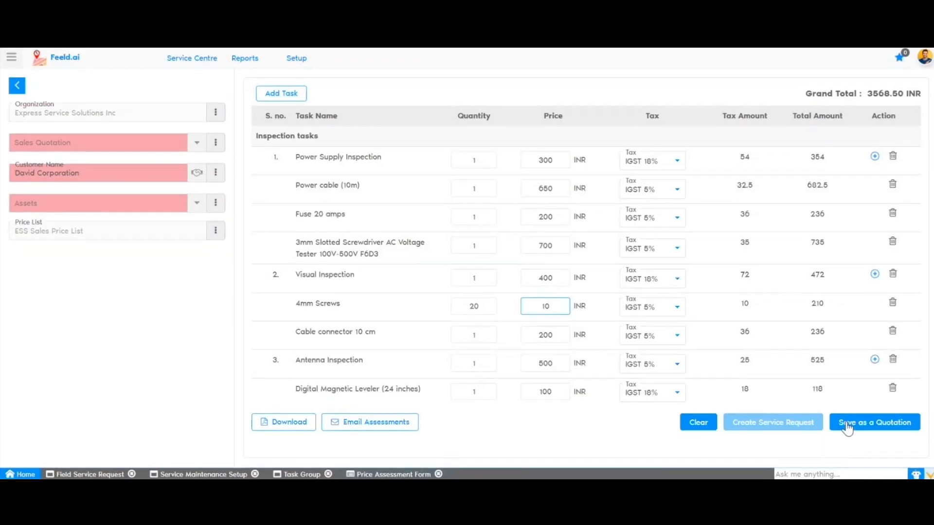
Step: Save the assessment as a Sales Quotation with order reference "David" and description "David Quotation for inspection"
{"action": "left_click", "coordinate": [847, 424]}
{"action": "left_click", "coordinate": [453, 233]}
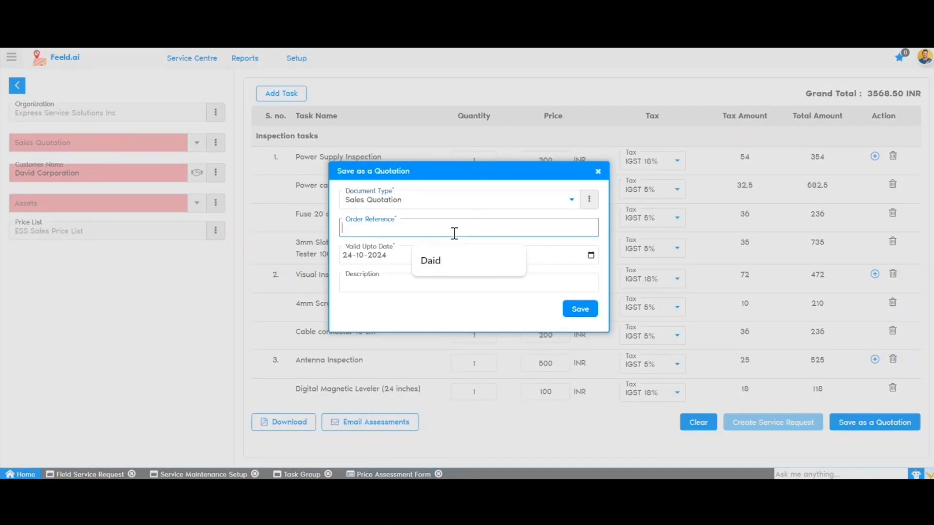
{"action": "type", "text": "David"}
{"action": "left_click", "coordinate": [396, 285]}
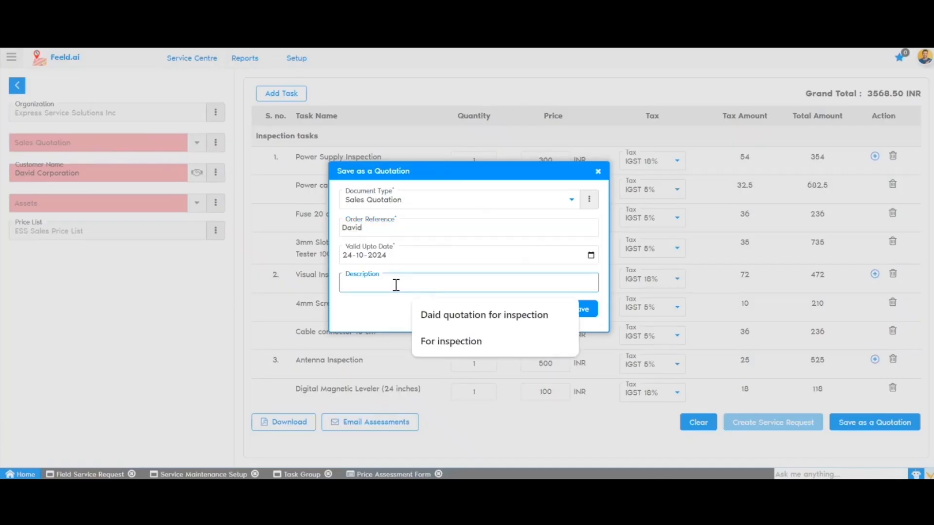
{"action": "type", "text": "David Quot"}
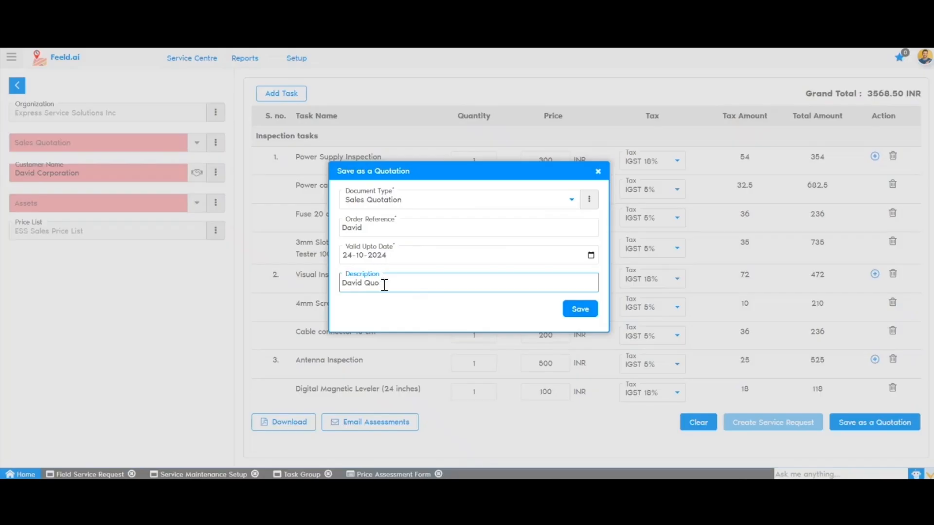
{"action": "type", "text": "ation for inspection"}
{"action": "left_click", "coordinate": [578, 312]}
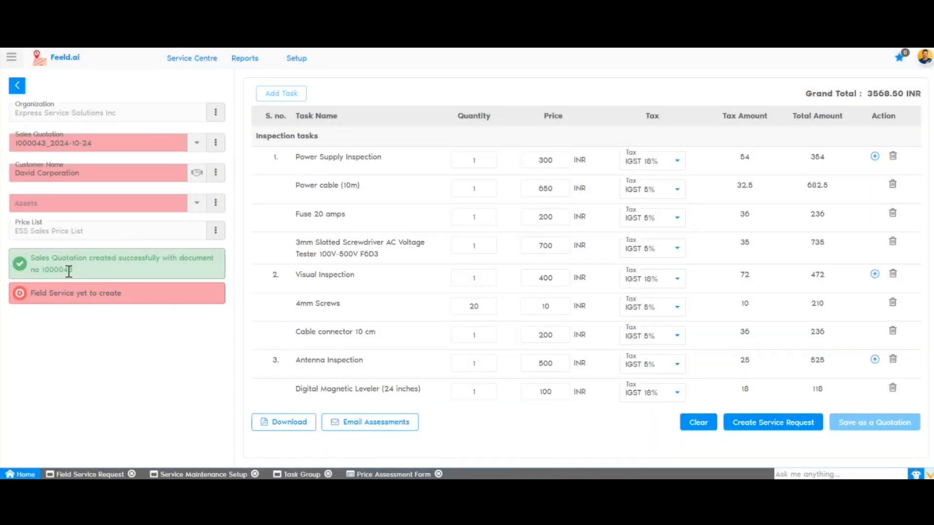
{"action": "left_click_drag", "start_coordinate": [68, 271], "coordinate": [31, 270]}
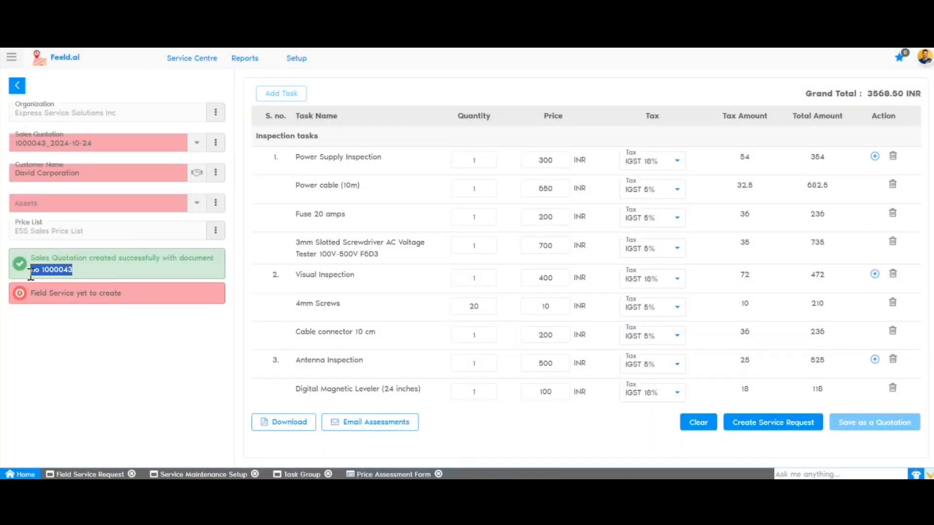
{"action": "left_click", "coordinate": [53, 335]}
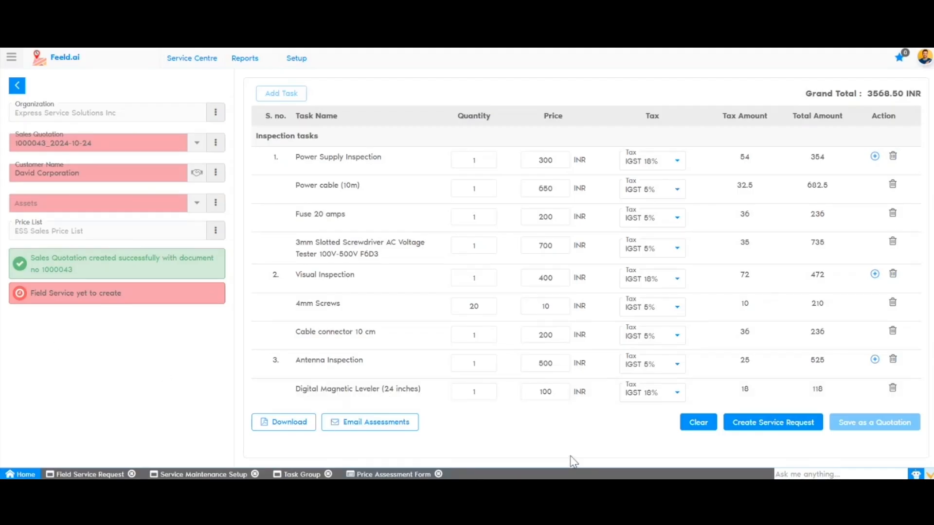
Step: Create an Inspection Request with High priority, problem Preventive Maintenance and description "David for inspection" from the quotation
{"action": "left_click", "coordinate": [738, 434]}
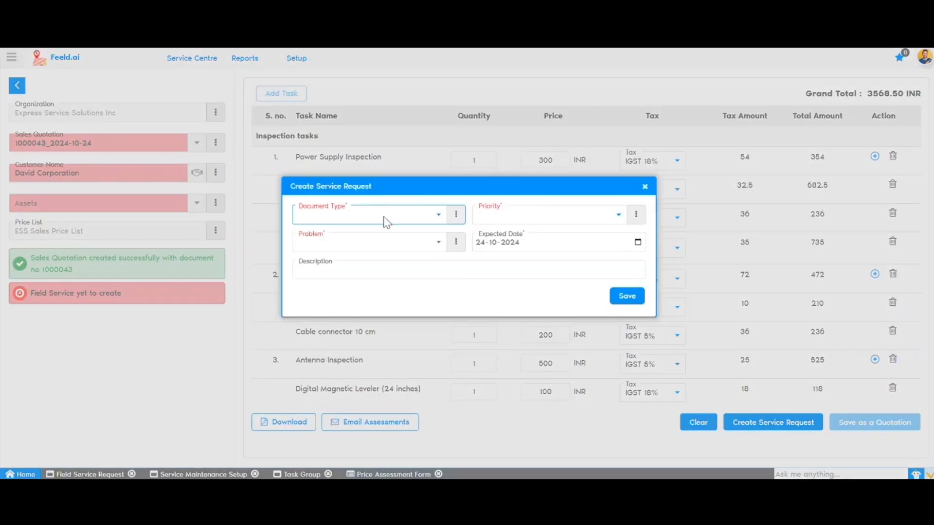
{"action": "left_click", "coordinate": [382, 269]}
{"action": "type", "text": "David for inspection"}
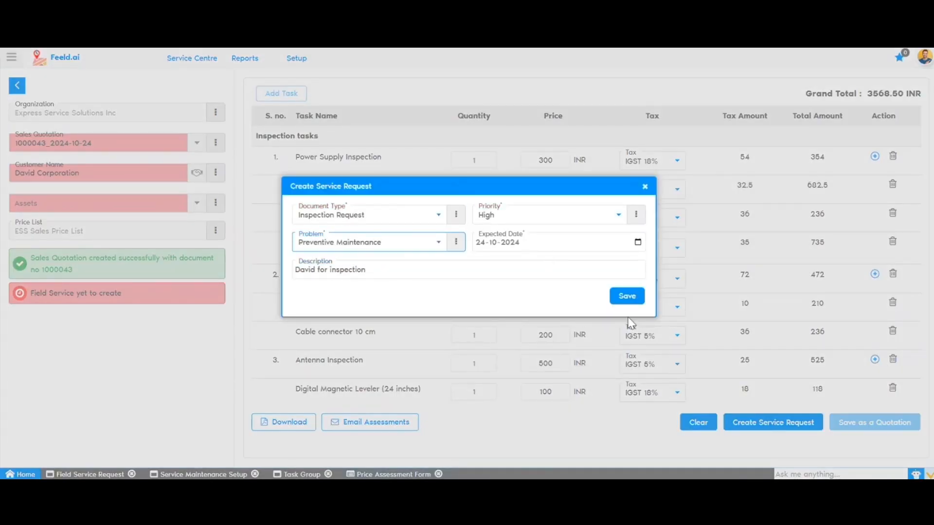
{"action": "left_click", "coordinate": [627, 296]}
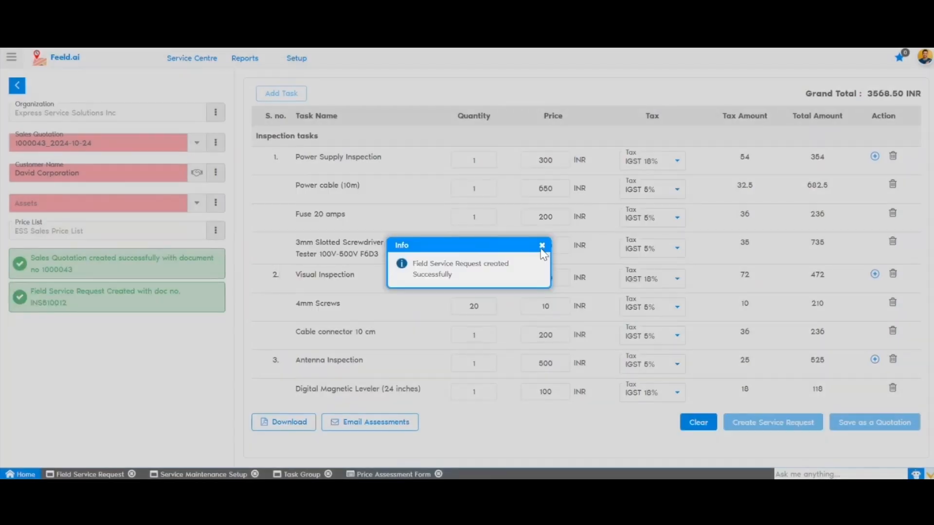
{"action": "left_click", "coordinate": [541, 246]}
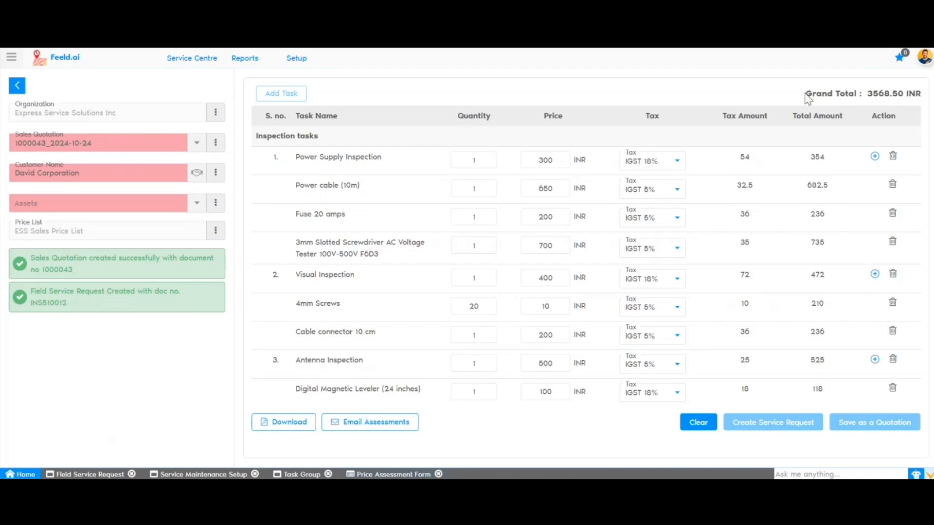
Step: Check the grand total, download the quotation as a PDF and examine its items, taxes and totals
{"action": "left_click_drag", "start_coordinate": [805, 94], "coordinate": [906, 93]}
{"action": "left_click", "coordinate": [792, 130]}
{"action": "left_click", "coordinate": [257, 423]}
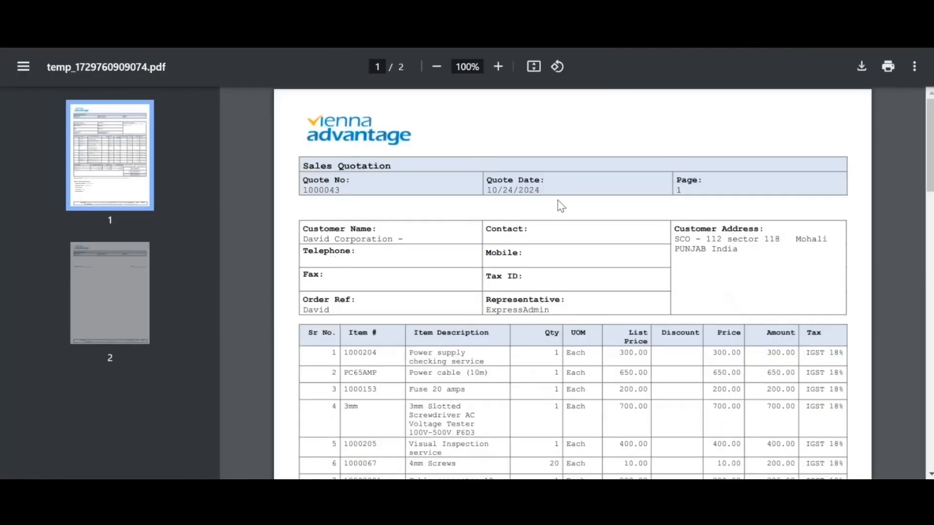
{"action": "scroll", "coordinate": [540, 292], "scroll_direction": "down", "scroll_amount": 3}
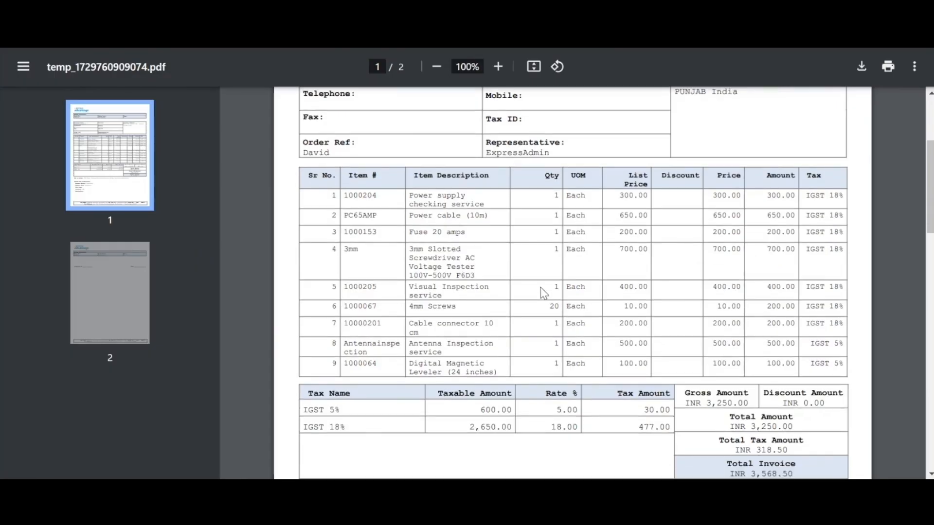
{"action": "scroll", "coordinate": [543, 293], "scroll_direction": "down", "scroll_amount": 10}
{"action": "scroll", "coordinate": [540, 292], "scroll_direction": "up", "scroll_amount": 10}
{"action": "scroll", "coordinate": [539, 288], "scroll_direction": "down", "scroll_amount": 4}
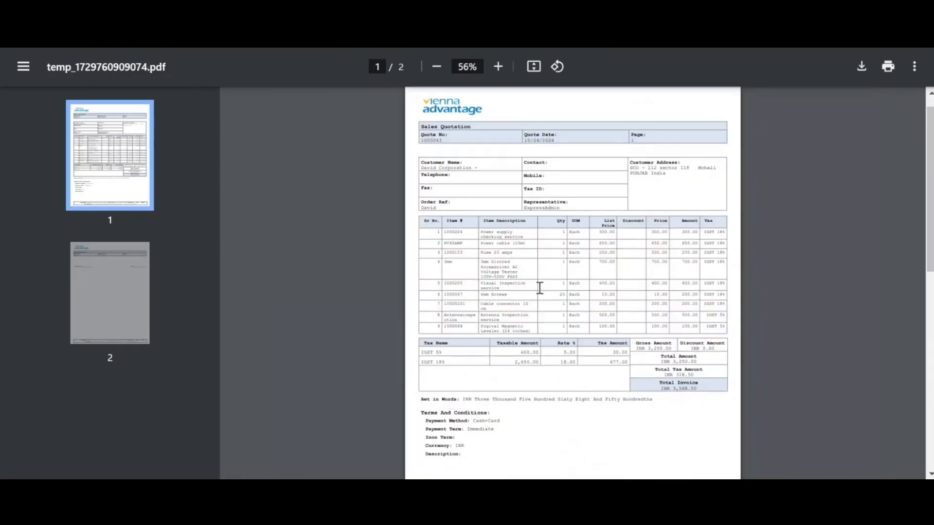
{"action": "scroll", "coordinate": [540, 288], "scroll_direction": "down", "scroll_amount": 7}
{"action": "scroll", "coordinate": [540, 288], "scroll_direction": "up", "scroll_amount": 7}
{"action": "scroll", "coordinate": [576, 242], "scroll_direction": "up", "scroll_amount": 4, "text": "ctrl"}
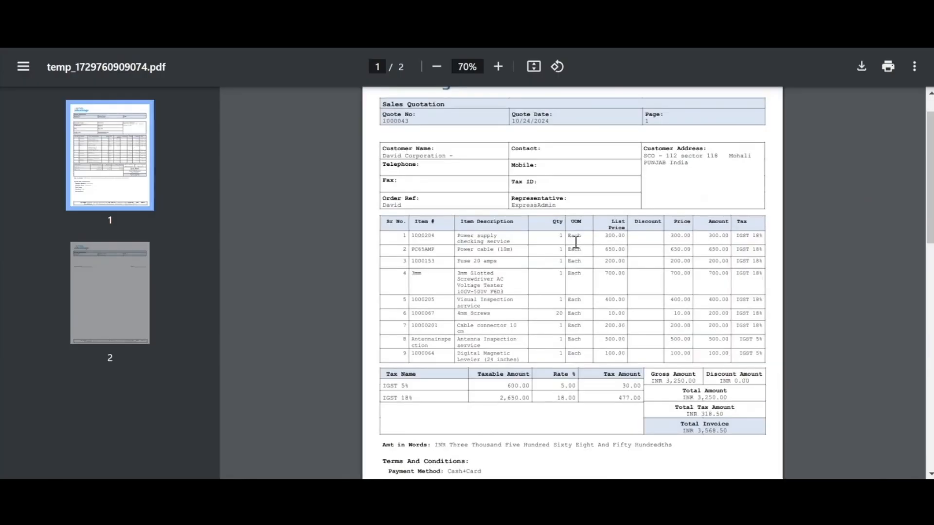
{"action": "left_click_drag", "start_coordinate": [771, 331], "coordinate": [710, 333]}
{"action": "left_click", "coordinate": [696, 329]}
{"action": "scroll", "coordinate": [462, 370], "scroll_direction": "up", "scroll_amount": 5}
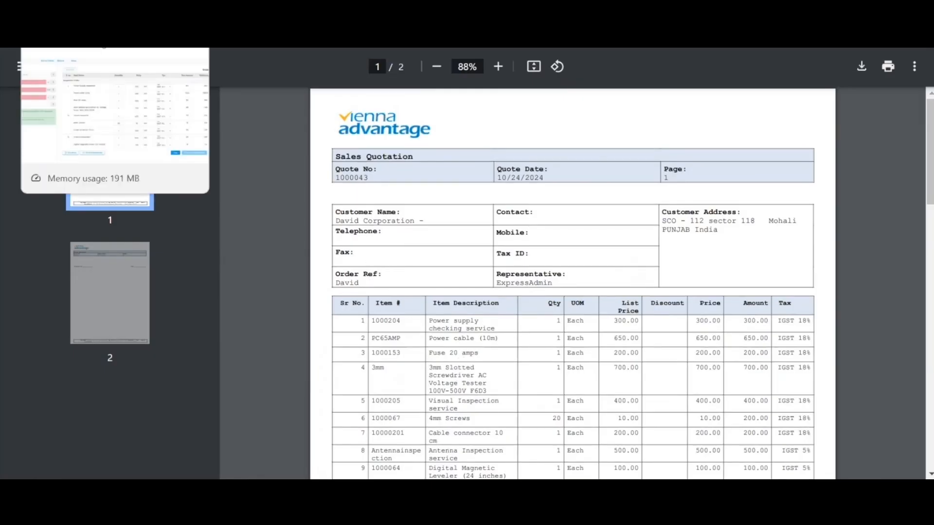
Step: Return to the price assessment's web application and examine the tasks of the High-priority Cisco 4331 Router ISR4331 field schedule
{"action": "left_click", "coordinate": [68, 15]}
{"action": "left_click", "coordinate": [192, 58]}
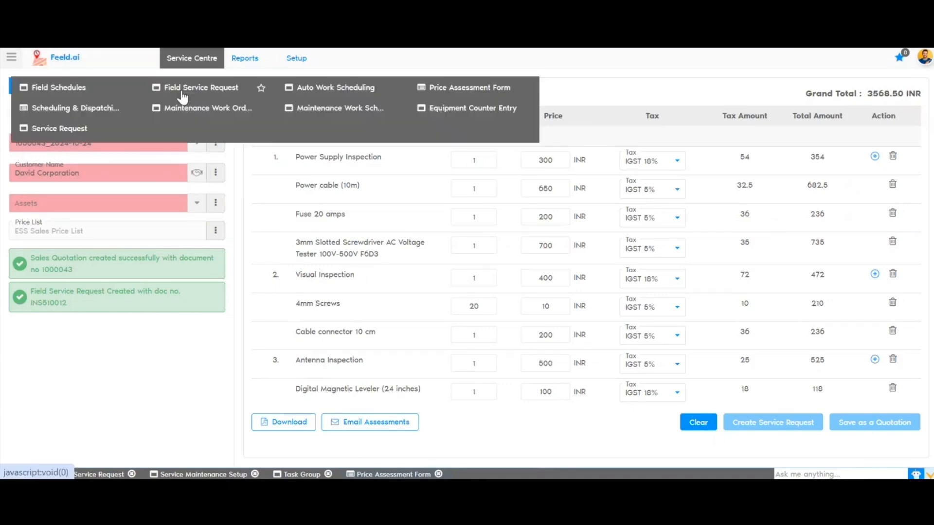
{"action": "left_click", "coordinate": [67, 96]}
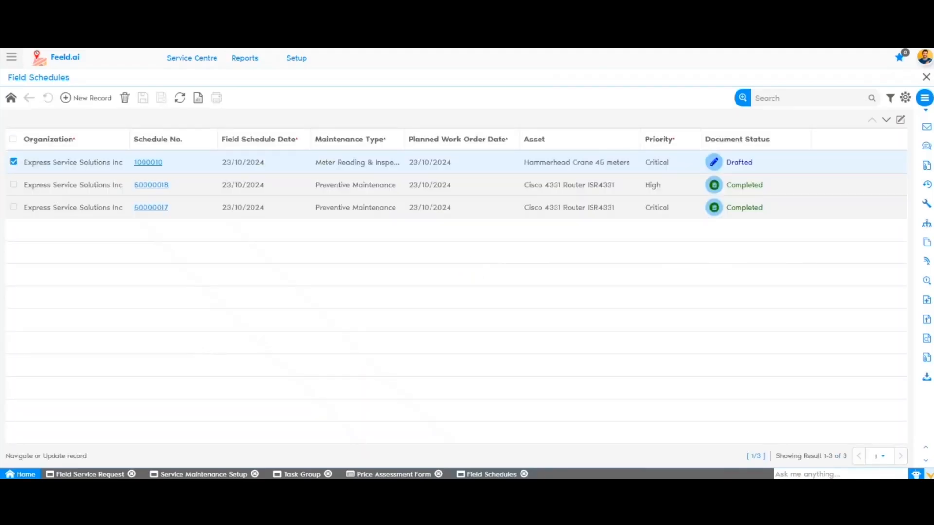
{"action": "left_click", "coordinate": [162, 185]}
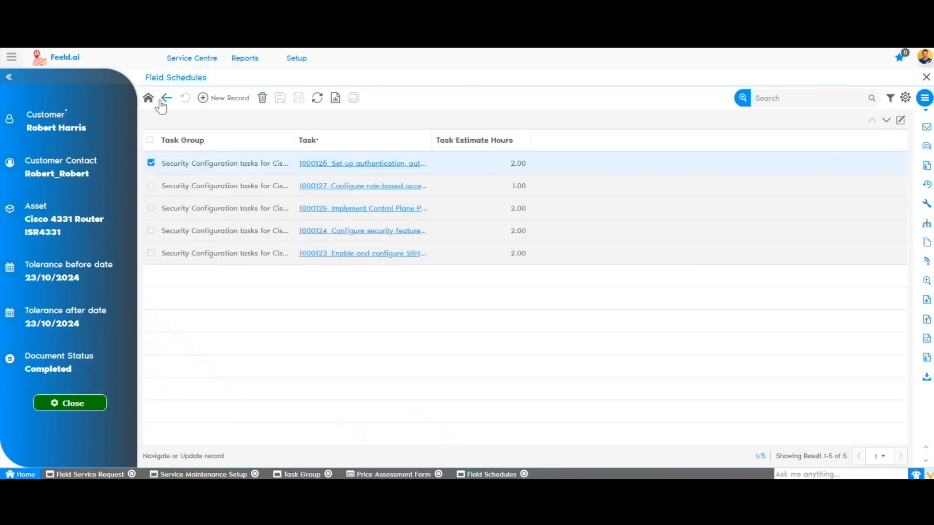
{"action": "left_click", "coordinate": [165, 99]}
Step: Open the Auto Work Scheduling record in form view and examine its work schedule and schedule end date
{"action": "mouse_move", "coordinate": [212, 65]}
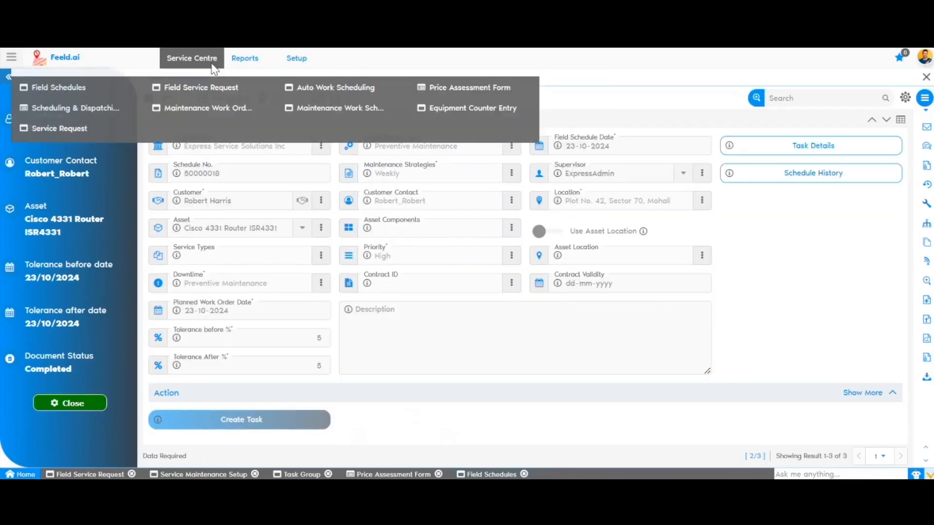
{"action": "left_click", "coordinate": [319, 89]}
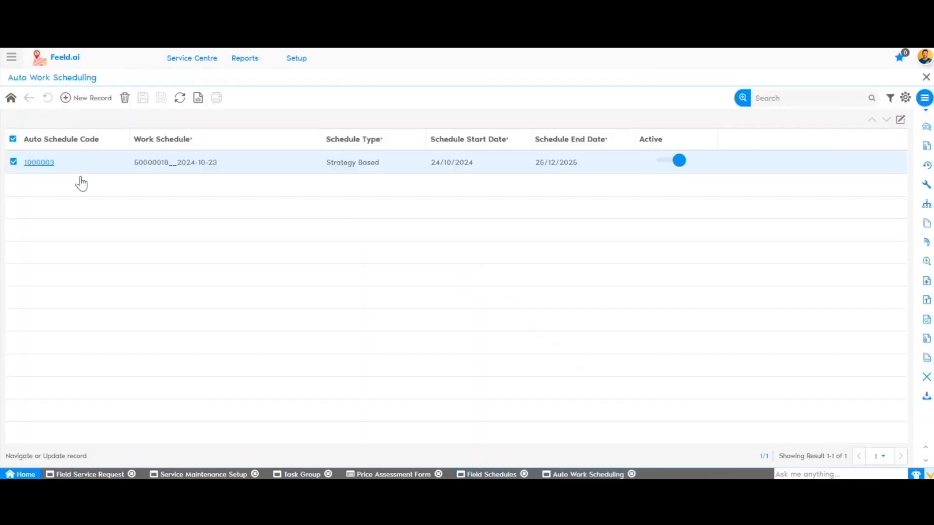
{"action": "left_click", "coordinate": [901, 120]}
{"action": "left_click_drag", "start_coordinate": [308, 194], "coordinate": [369, 207]}
{"action": "left_click", "coordinate": [827, 241]}
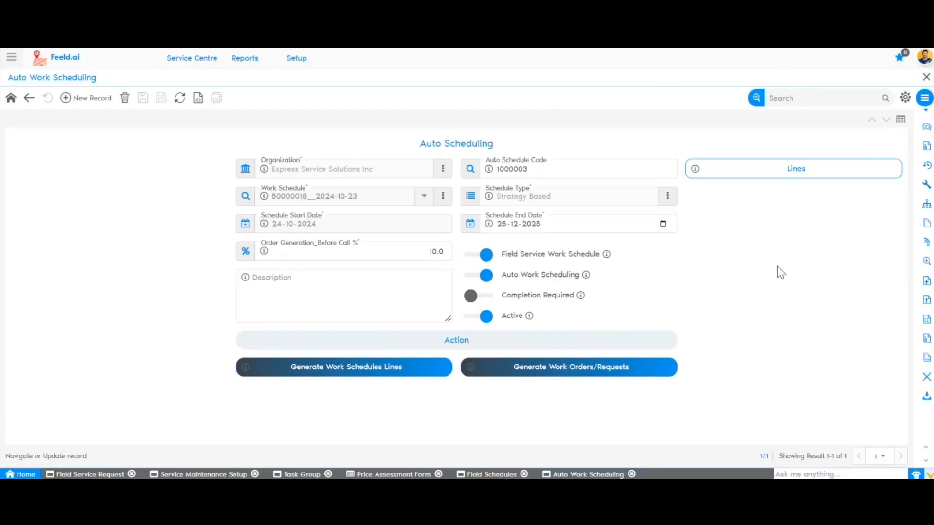
{"action": "left_click", "coordinate": [663, 224]}
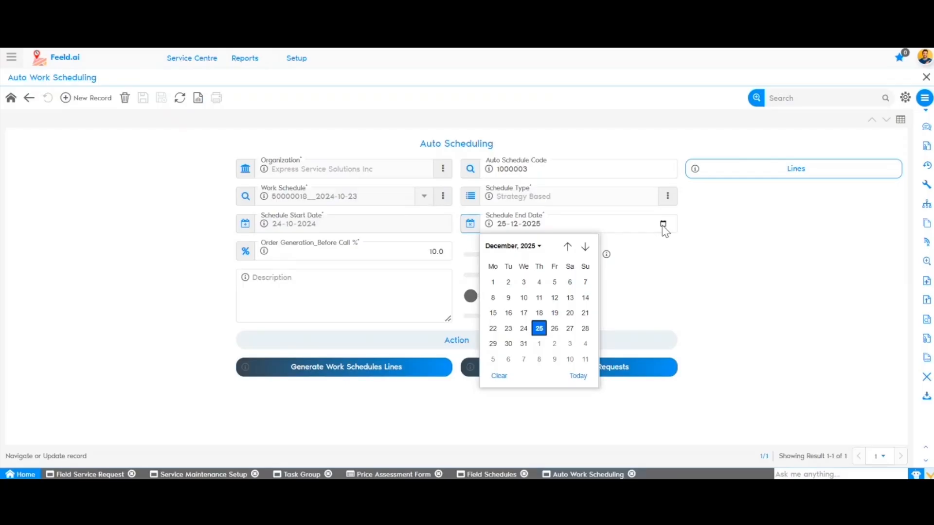
{"action": "left_click", "coordinate": [683, 293]}
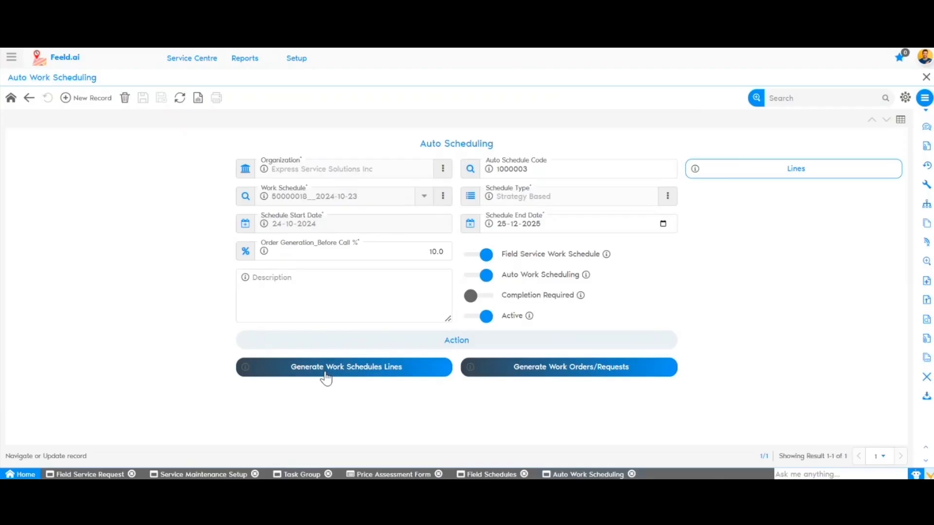
Step: Examine the auto schedule's lines sorted by field request date, and return to the schedule record
{"action": "left_click", "coordinate": [807, 168]}
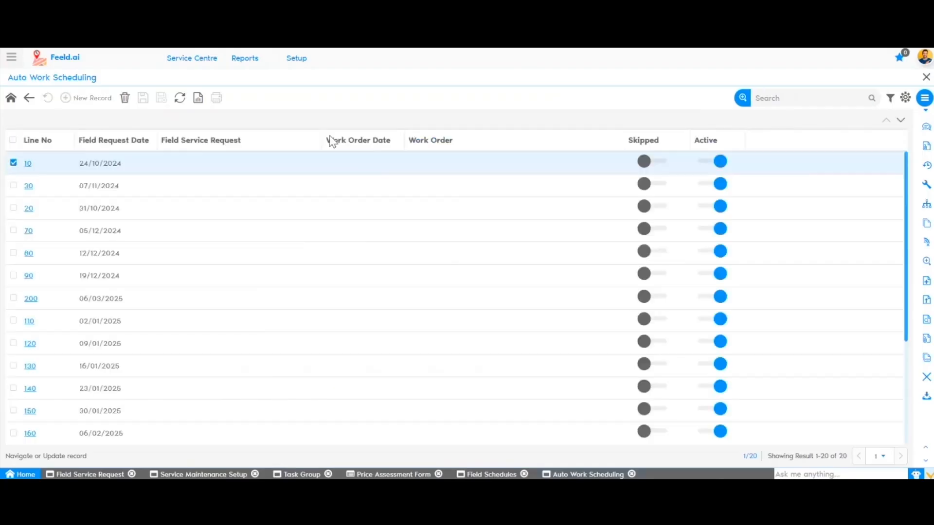
{"action": "left_click", "coordinate": [117, 144]}
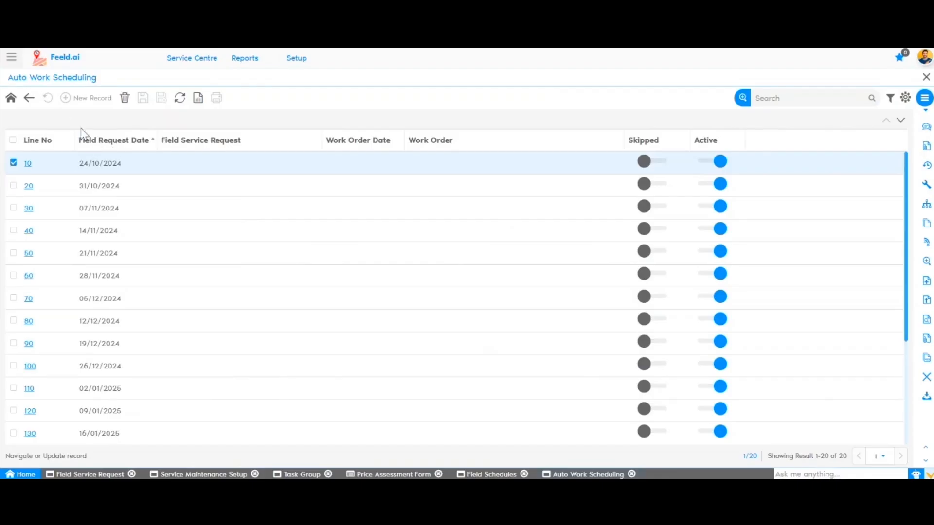
{"action": "left_click", "coordinate": [29, 98]}
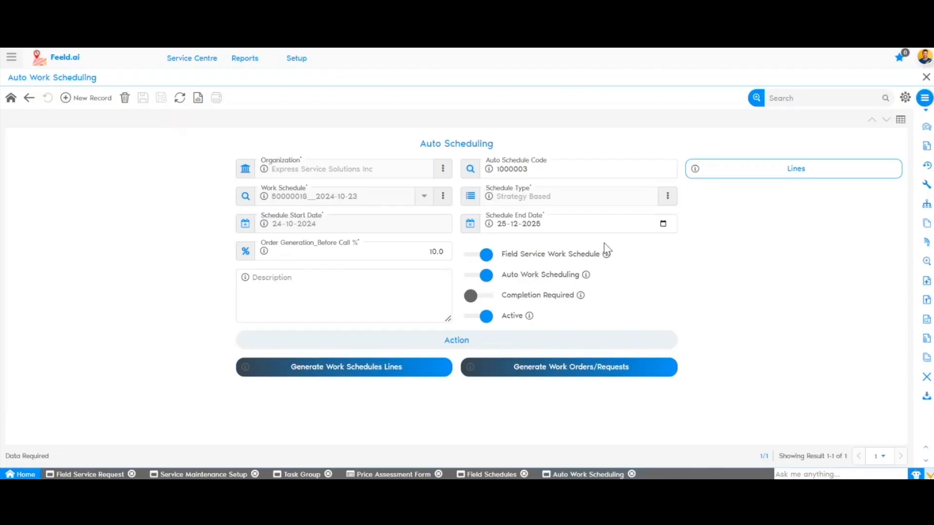
{"action": "left_click", "coordinate": [795, 175]}
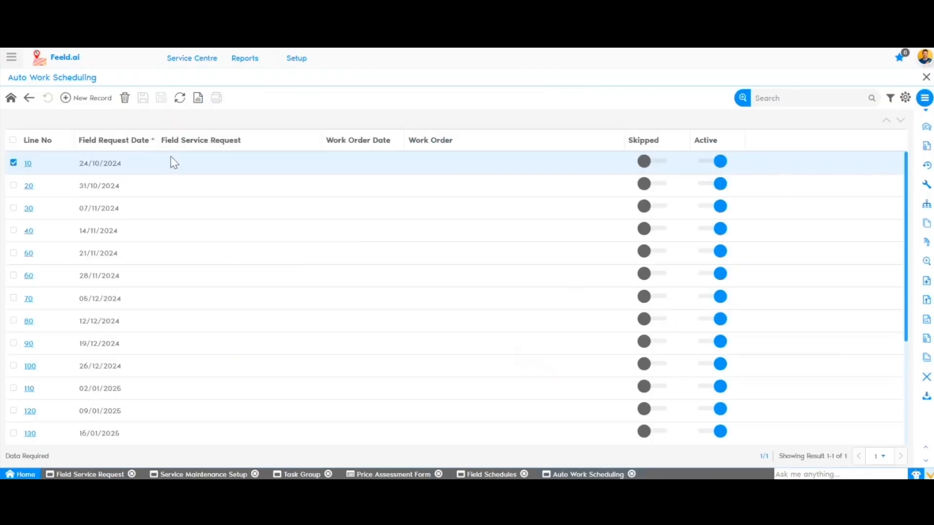
{"action": "left_click", "coordinate": [122, 139]}
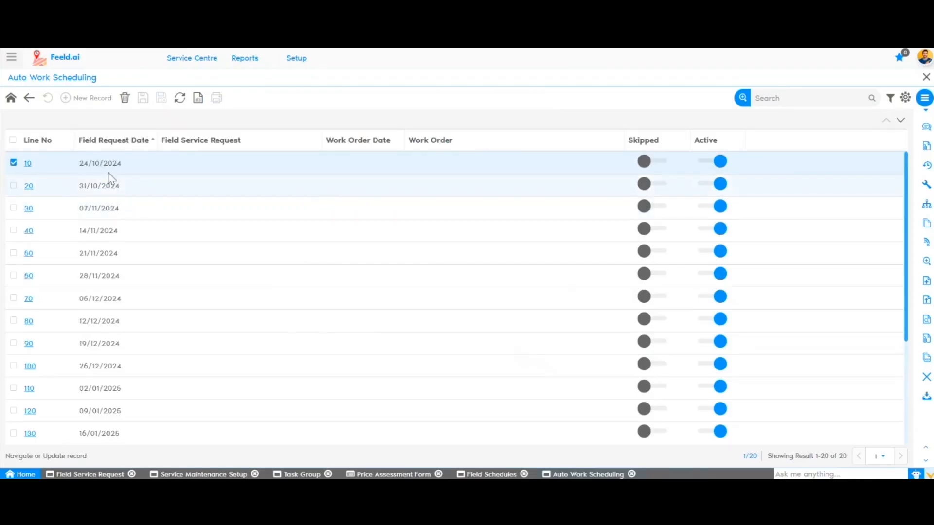
{"action": "left_click", "coordinate": [30, 98]}
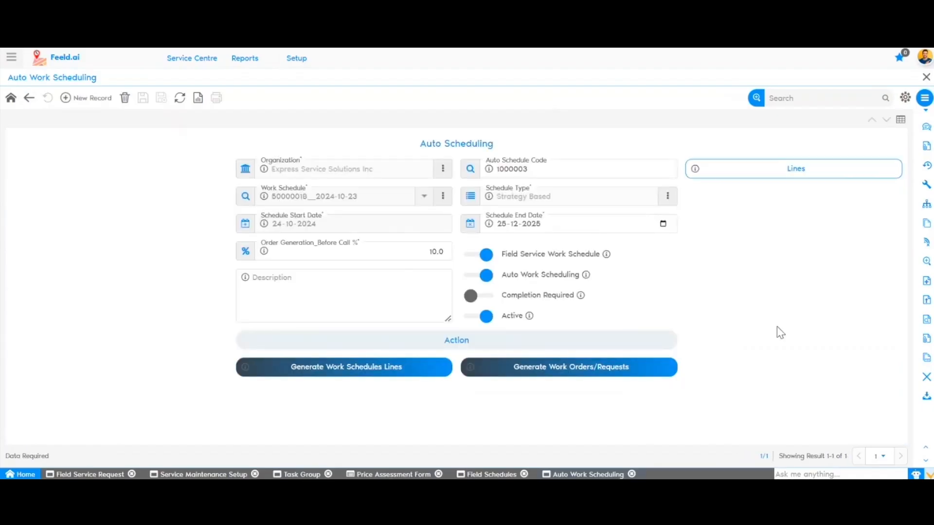
Step: Look over the available reports and examine the revenue and resource utilization charts on the Field Service Request dashboard
{"action": "mouse_move", "coordinate": [245, 58]}
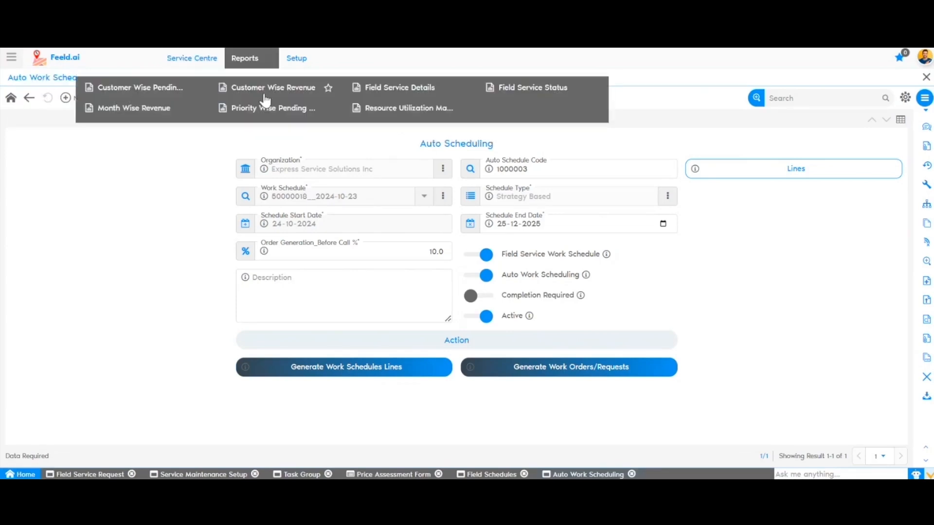
{"action": "left_click", "coordinate": [236, 89]}
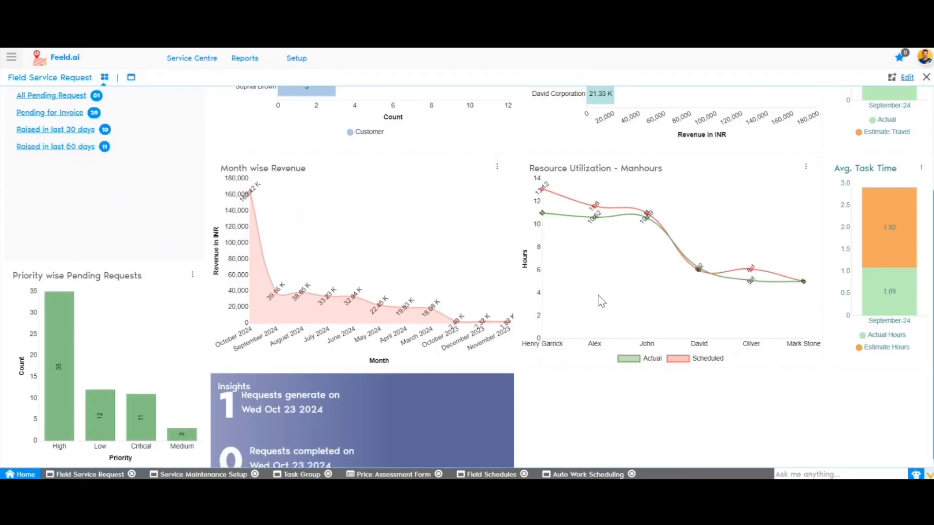
{"action": "mouse_move", "coordinate": [545, 194]}
{"action": "mouse_move", "coordinate": [544, 216]}
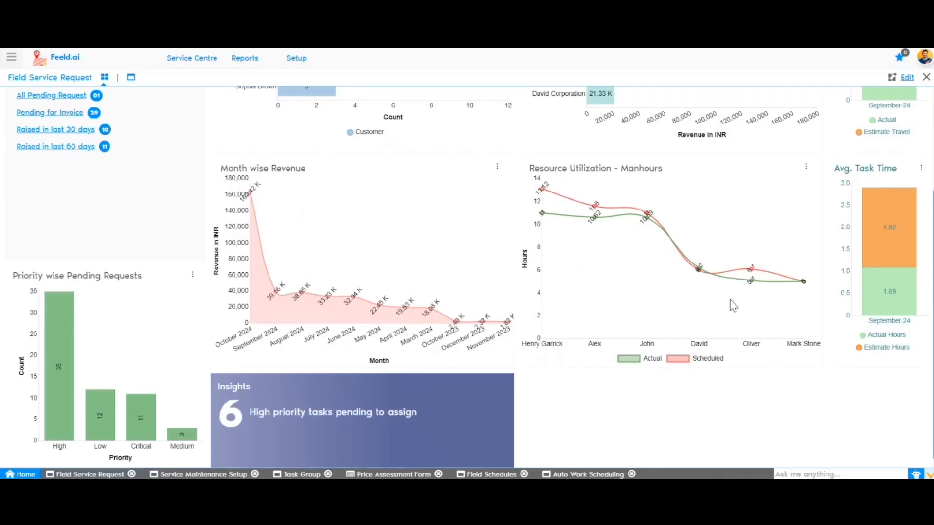
{"action": "scroll", "coordinate": [714, 352], "scroll_direction": "up", "scroll_amount": 3}
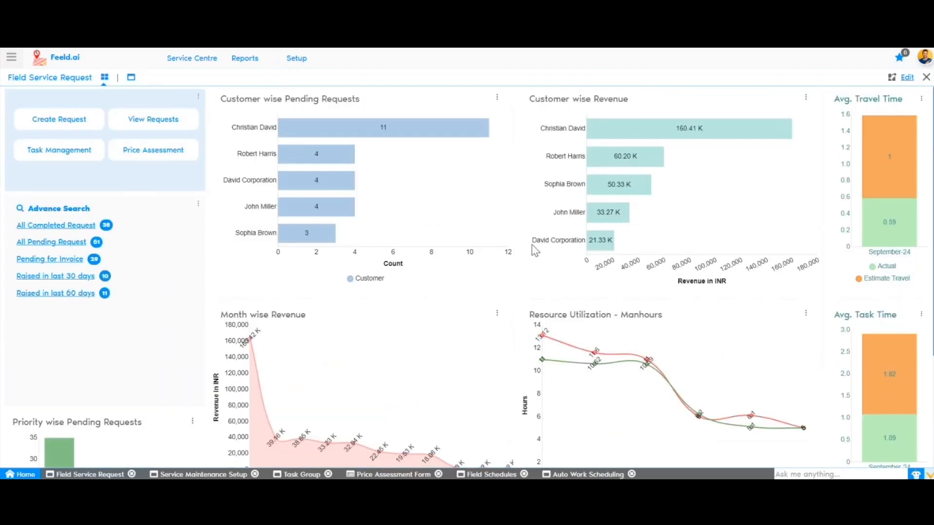
Step: Open the Equipment Master dashboard to view the asset charts
{"action": "left_click", "coordinate": [296, 58]}
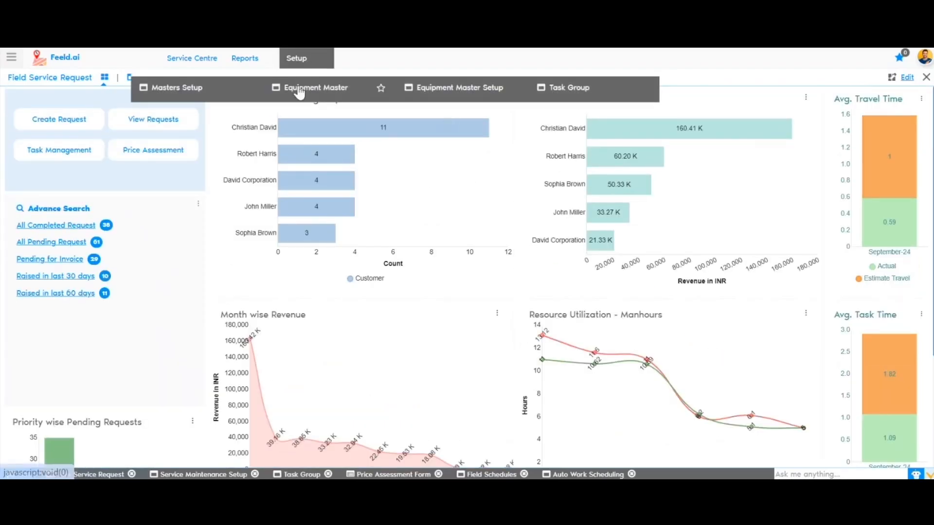
{"action": "left_click", "coordinate": [299, 90]}
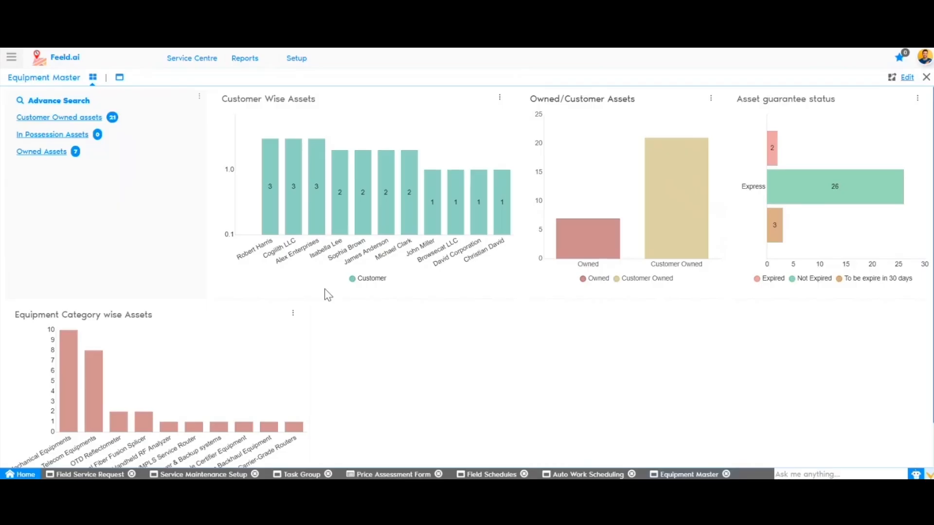
Step: Look over the Equipment Master charts, then open the Cisco 4331 Router ISR4331 record from the equipment list and examine its fields
{"action": "mouse_move", "coordinate": [354, 172]}
{"action": "scroll", "coordinate": [764, 340], "scroll_direction": "down", "scroll_amount": 1}
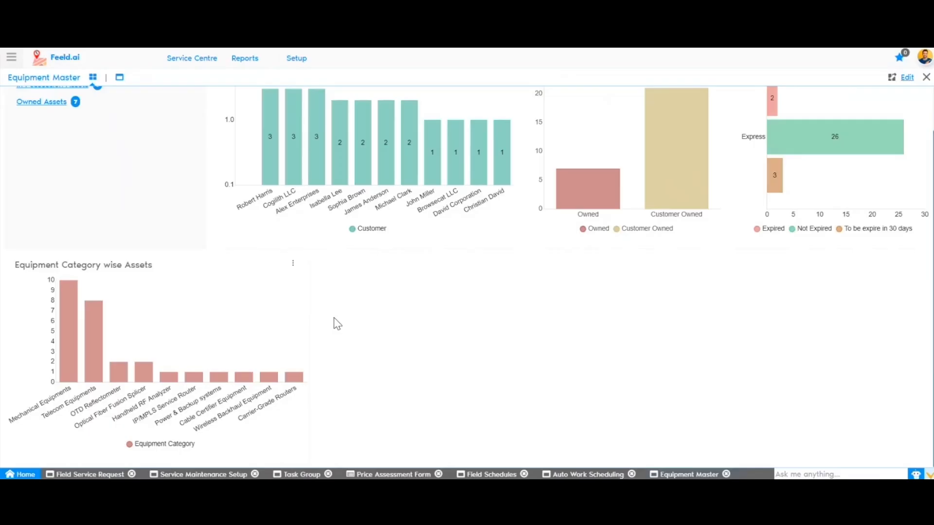
{"action": "scroll", "coordinate": [334, 324], "scroll_direction": "up", "scroll_amount": 2}
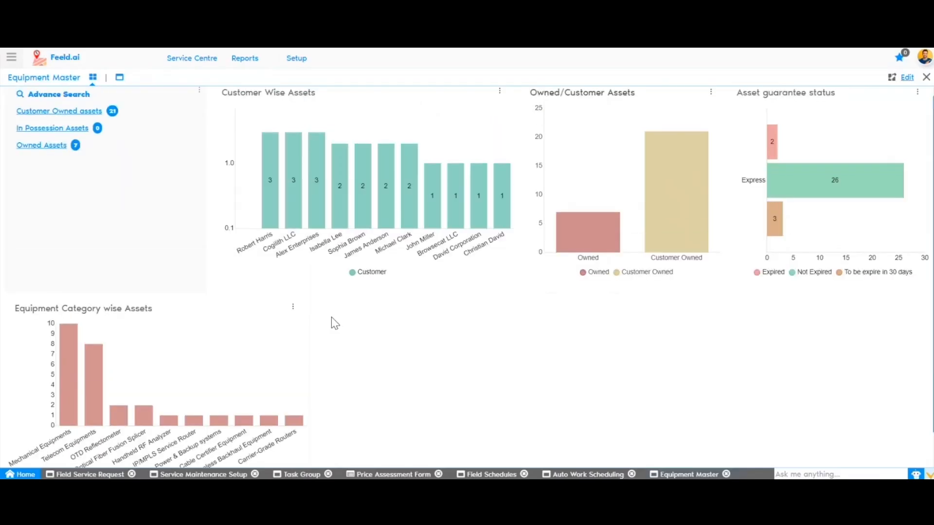
{"action": "left_click", "coordinate": [119, 77]}
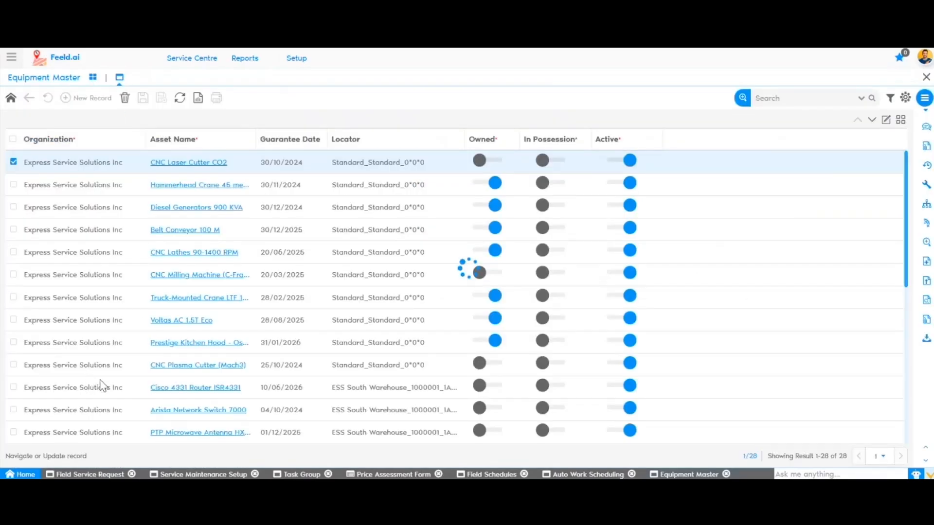
{"action": "left_click", "coordinate": [204, 392]}
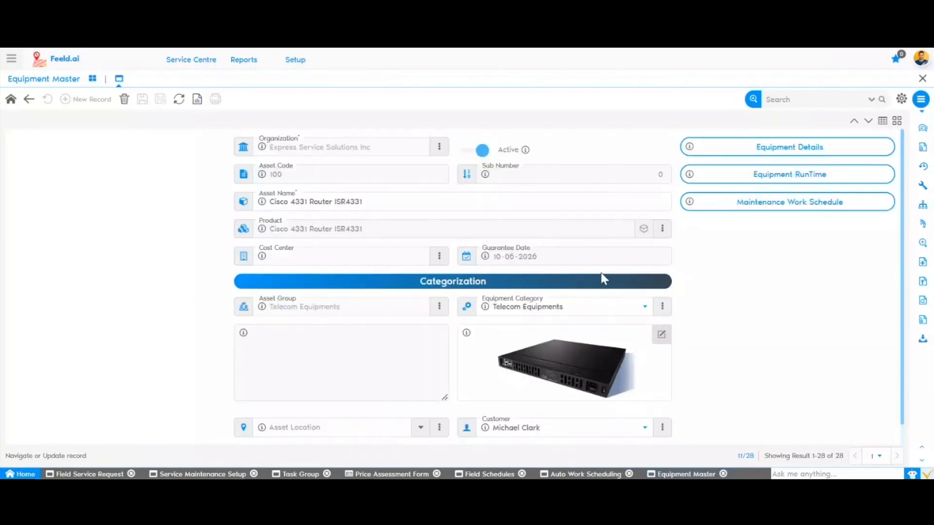
{"action": "scroll", "coordinate": [602, 273], "scroll_direction": "down", "scroll_amount": 1}
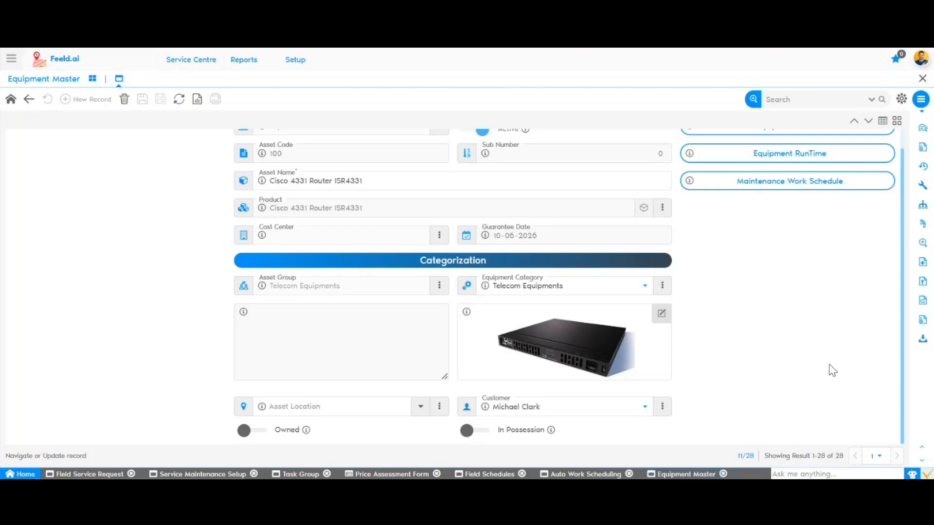
{"action": "scroll", "coordinate": [830, 368], "scroll_direction": "up", "scroll_amount": 1}
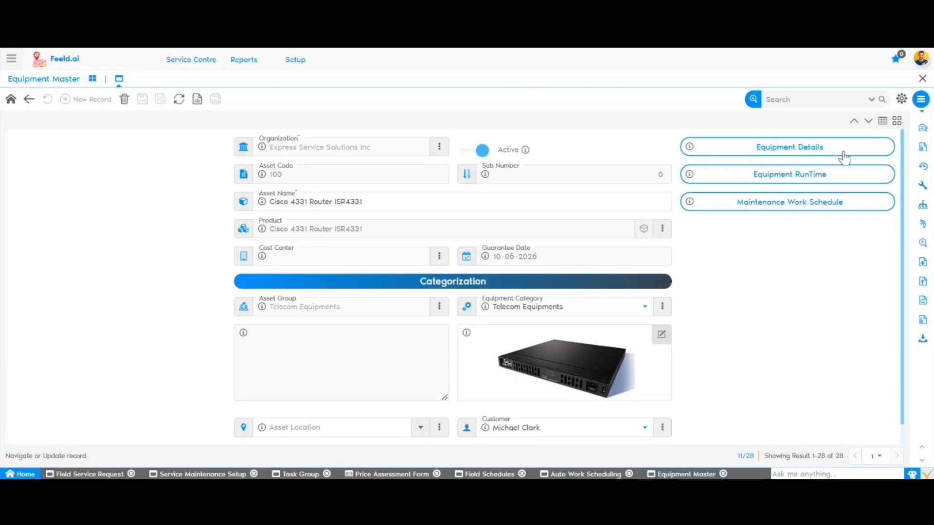
Step: Examine the router's Equipment Details, from manufacturer and model to power load and capacity, and return to its equipment record
{"action": "left_click", "coordinate": [839, 152]}
{"action": "scroll", "coordinate": [505, 319], "scroll_direction": "down", "scroll_amount": 1}
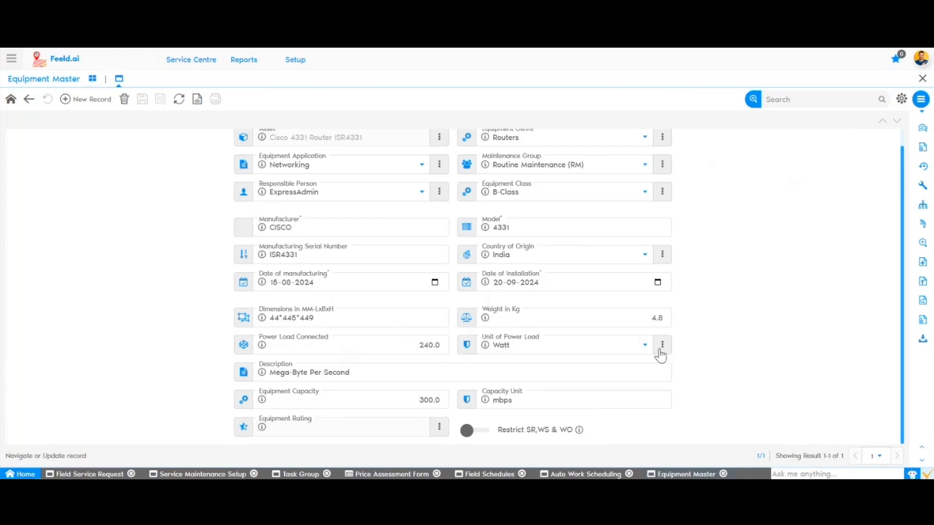
{"action": "scroll", "coordinate": [661, 356], "scroll_direction": "up", "scroll_amount": 1}
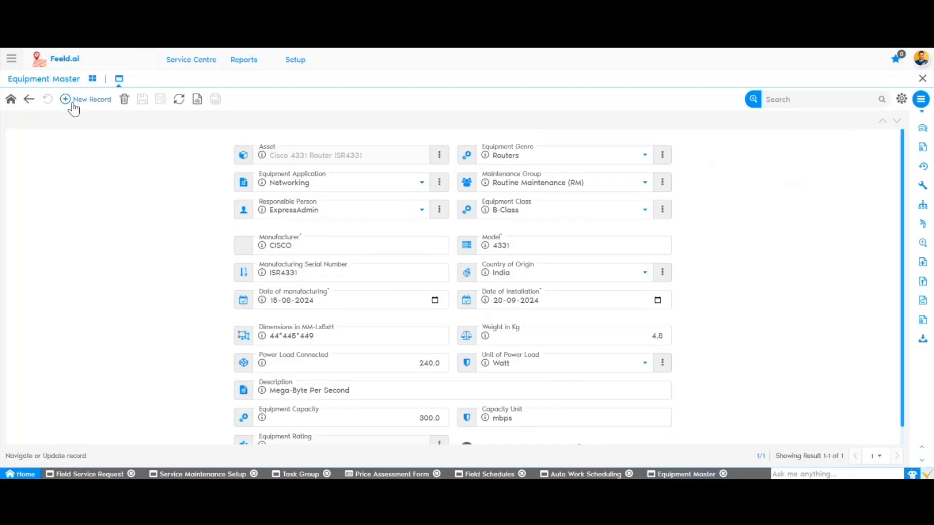
{"action": "left_click", "coordinate": [29, 100]}
{"action": "left_click", "coordinate": [29, 99]}
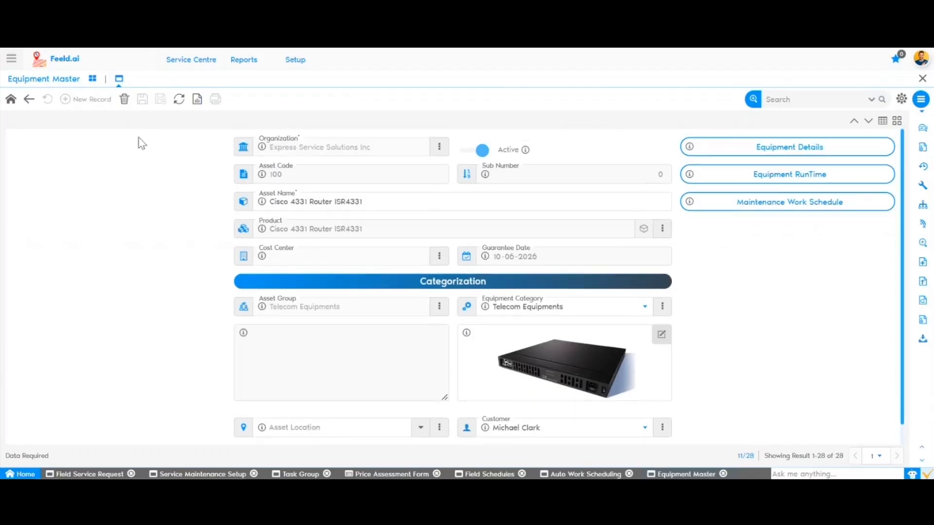
Step: Open the resource list in Masters Setup and view the record of the first Field Service Engineers resource
{"action": "mouse_move", "coordinate": [282, 69]}
{"action": "left_click", "coordinate": [177, 86]}
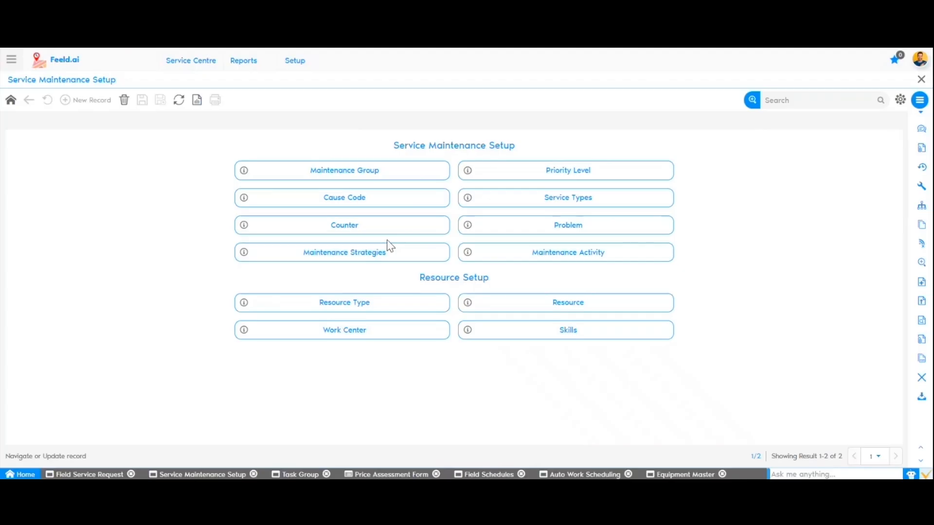
{"action": "left_click", "coordinate": [548, 307]}
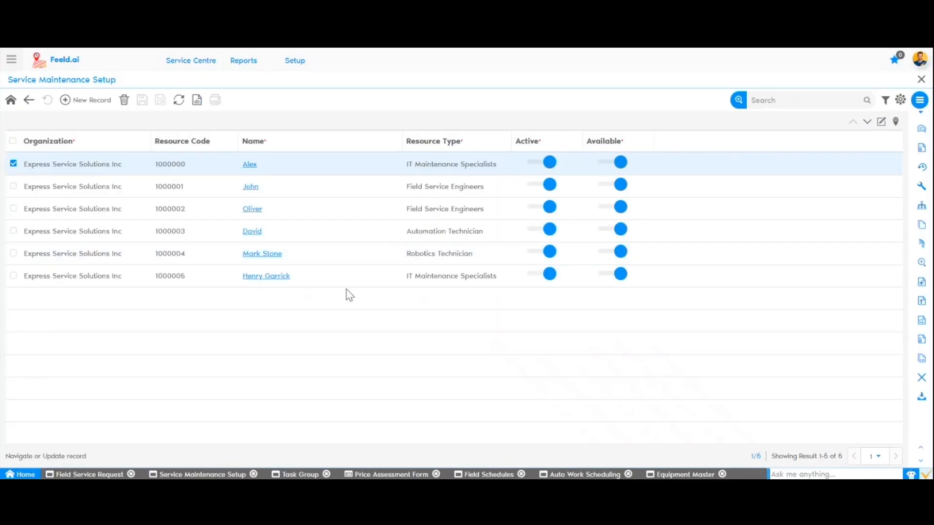
{"action": "left_click", "coordinate": [258, 194]}
{"action": "left_click", "coordinate": [257, 195]}
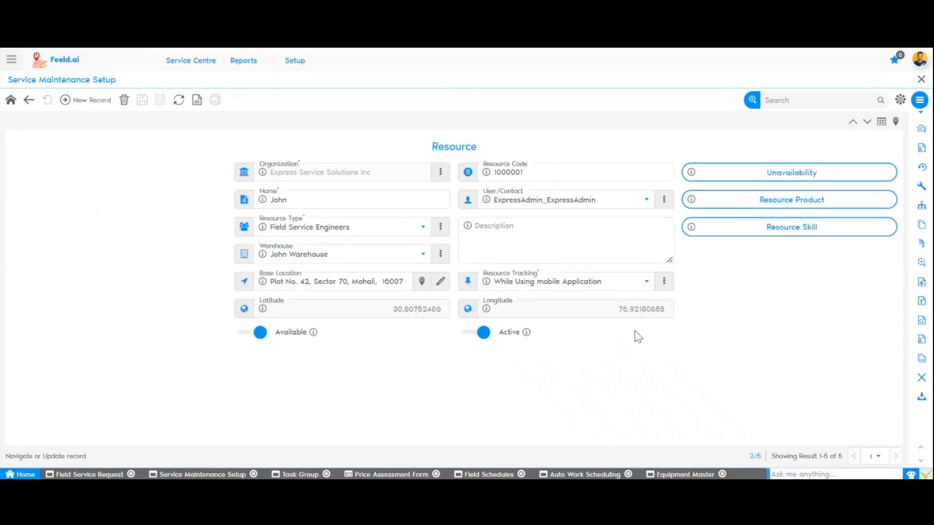
Step: Examine the resource's longitude and the available Resource Tracking options, leaving the tracking selection as is
{"action": "left_click_drag", "start_coordinate": [605, 315], "coordinate": [676, 315]}
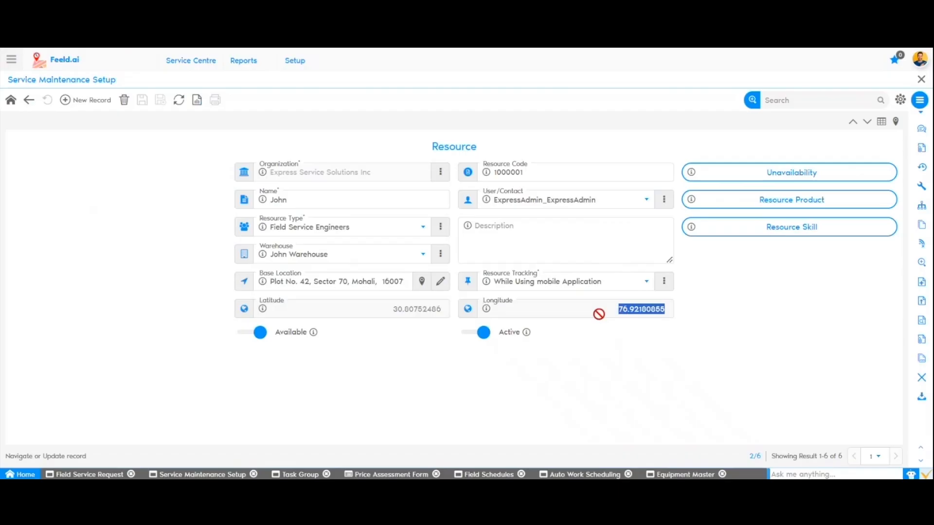
{"action": "left_click", "coordinate": [579, 315]}
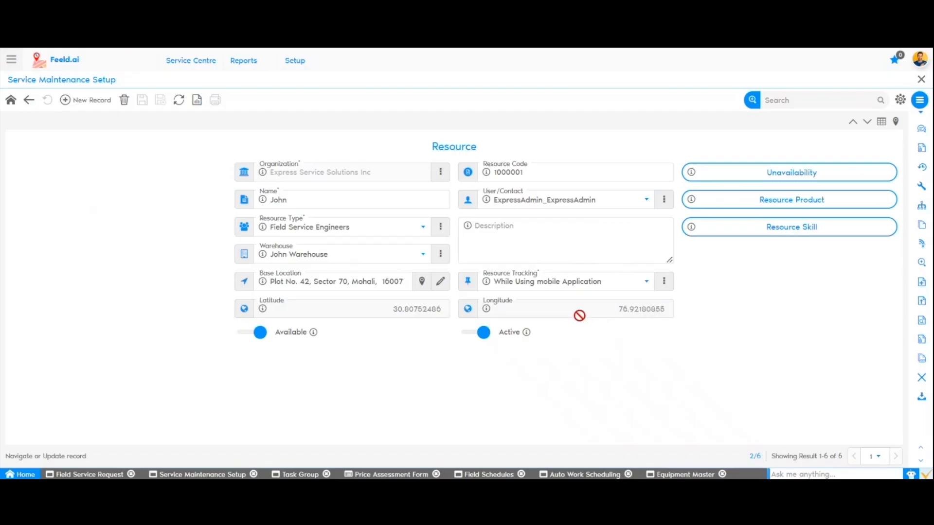
{"action": "left_click", "coordinate": [604, 286]}
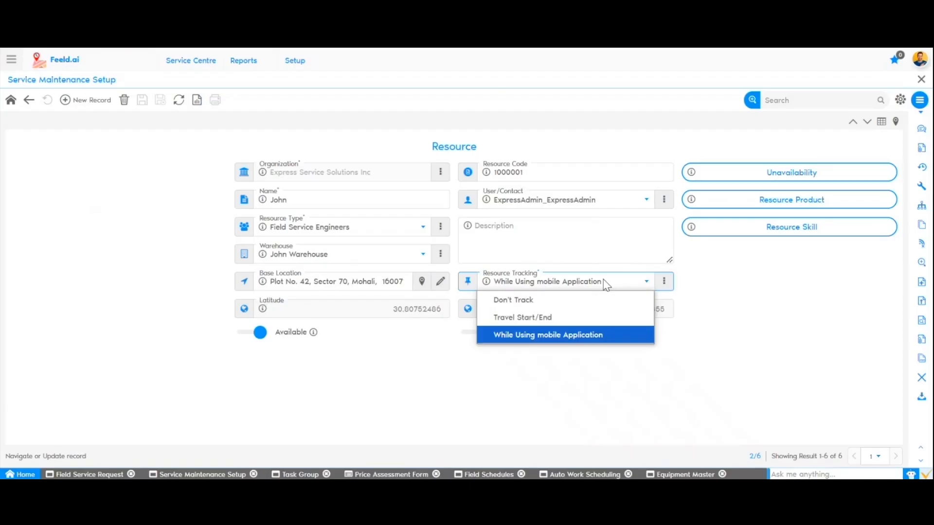
{"action": "left_click", "coordinate": [782, 278]}
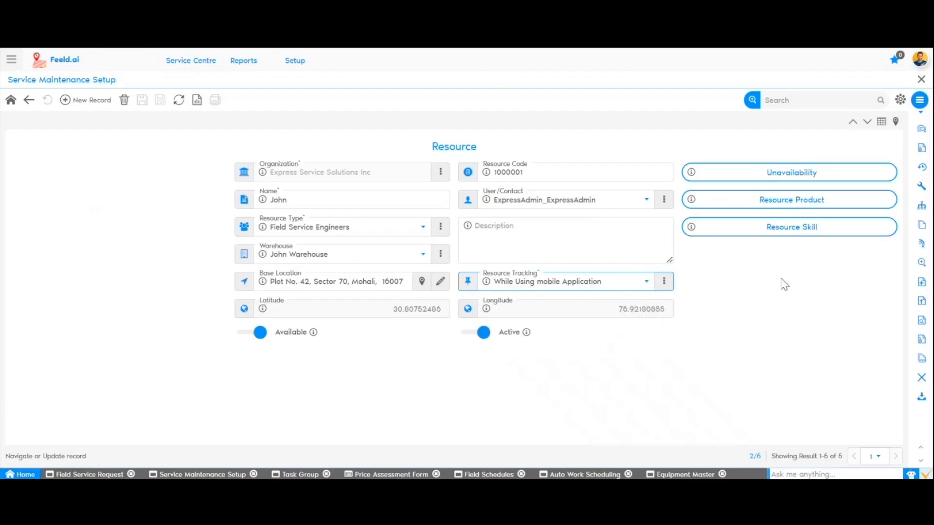
Step: Examine the resource's skills and skill levels, and return to the Service Maintenance Setup overview
{"action": "left_click_drag", "start_coordinate": [873, 189], "coordinate": [849, 210]}
{"action": "left_click", "coordinate": [829, 238]}
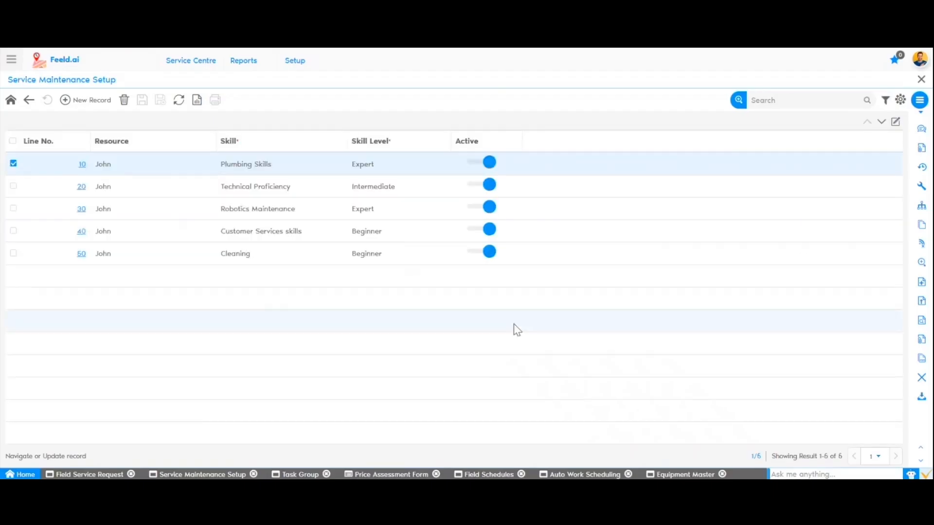
{"action": "left_click", "coordinate": [29, 101]}
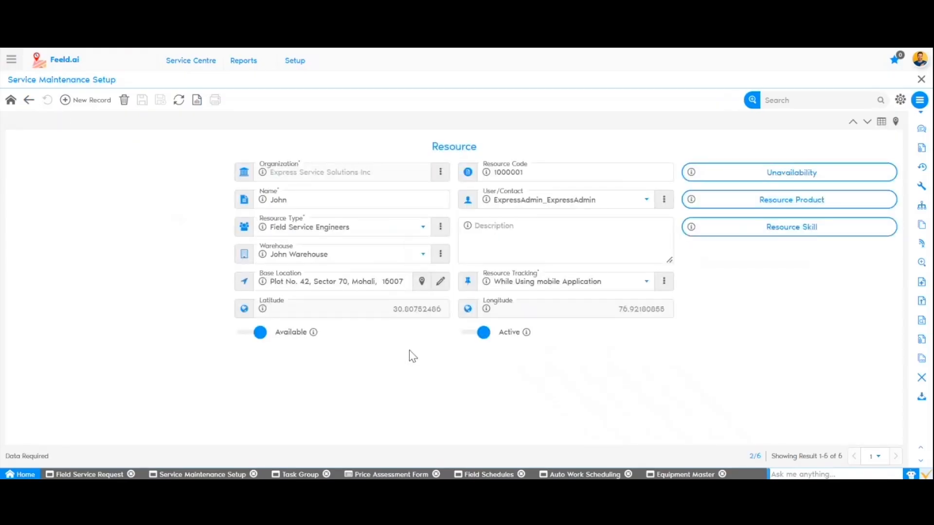
{"action": "left_click", "coordinate": [29, 100]}
{"action": "left_click", "coordinate": [28, 101]}
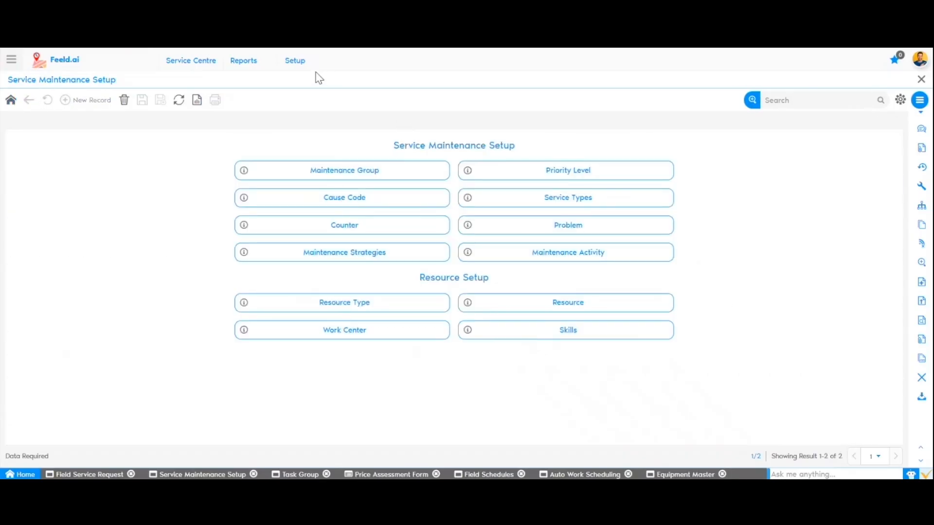
Step: Look through the Task Group list, open the Inspection tasks group and view its tasks
{"action": "left_click", "coordinate": [295, 60]}
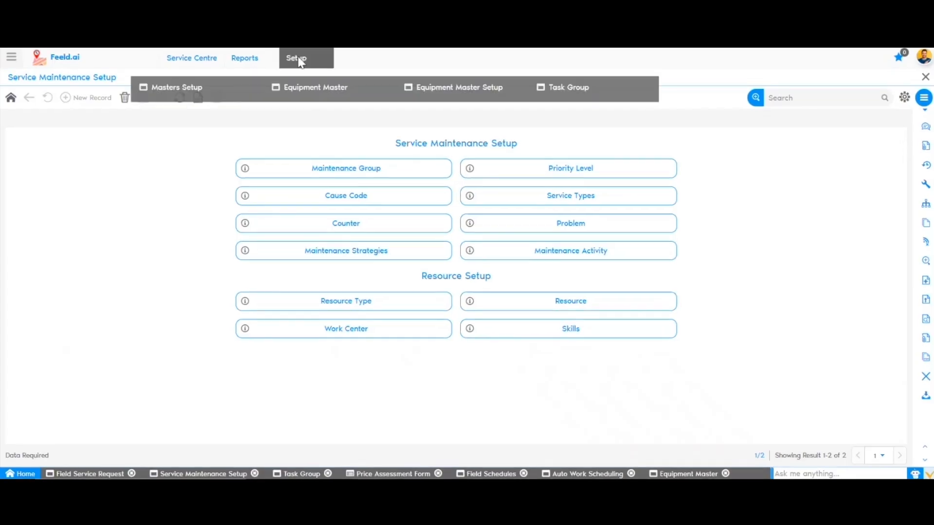
{"action": "left_click", "coordinate": [541, 91]}
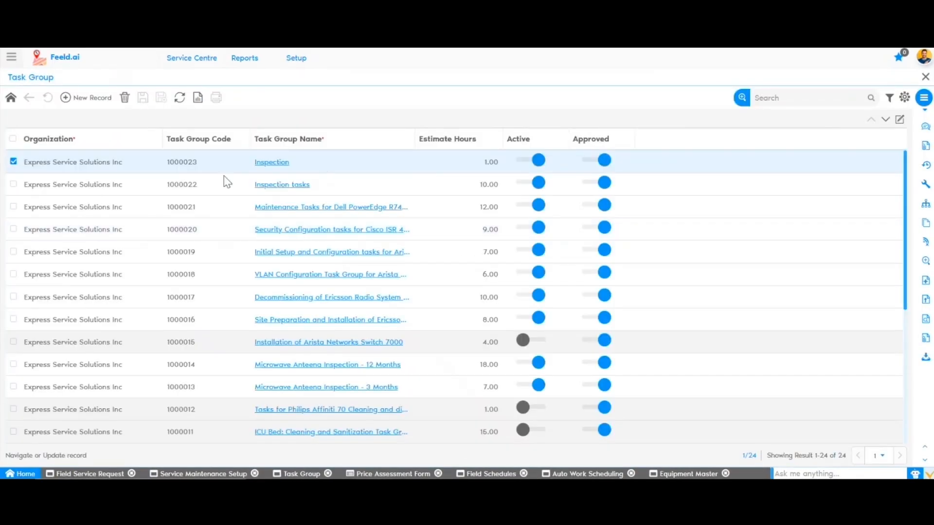
{"action": "scroll", "coordinate": [225, 273], "scroll_direction": "down", "scroll_amount": 5}
{"action": "scroll", "coordinate": [302, 294], "scroll_direction": "up", "scroll_amount": 5}
{"action": "left_click", "coordinate": [289, 188]}
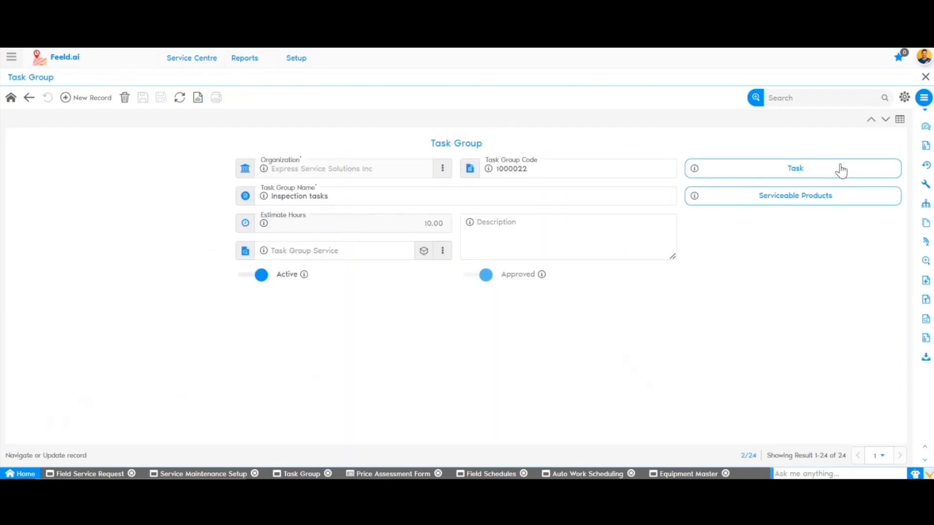
{"action": "left_click", "coordinate": [842, 170]}
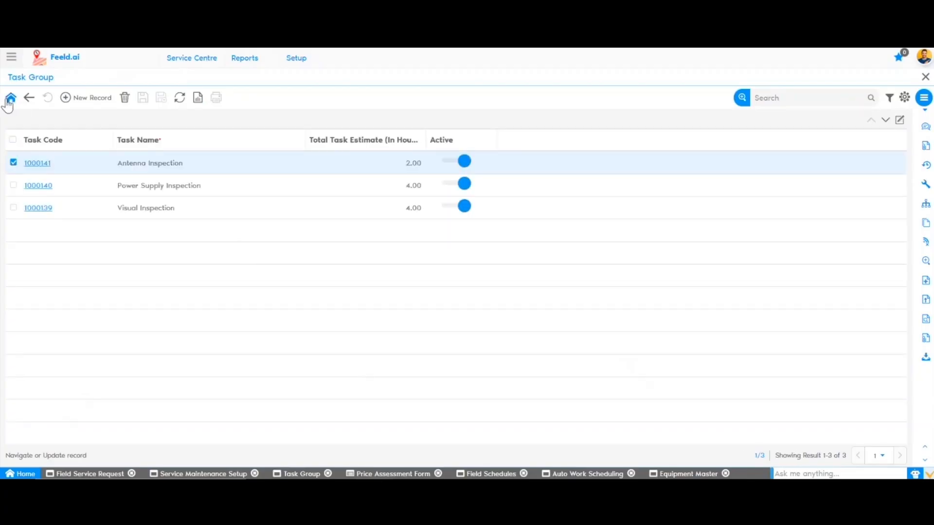